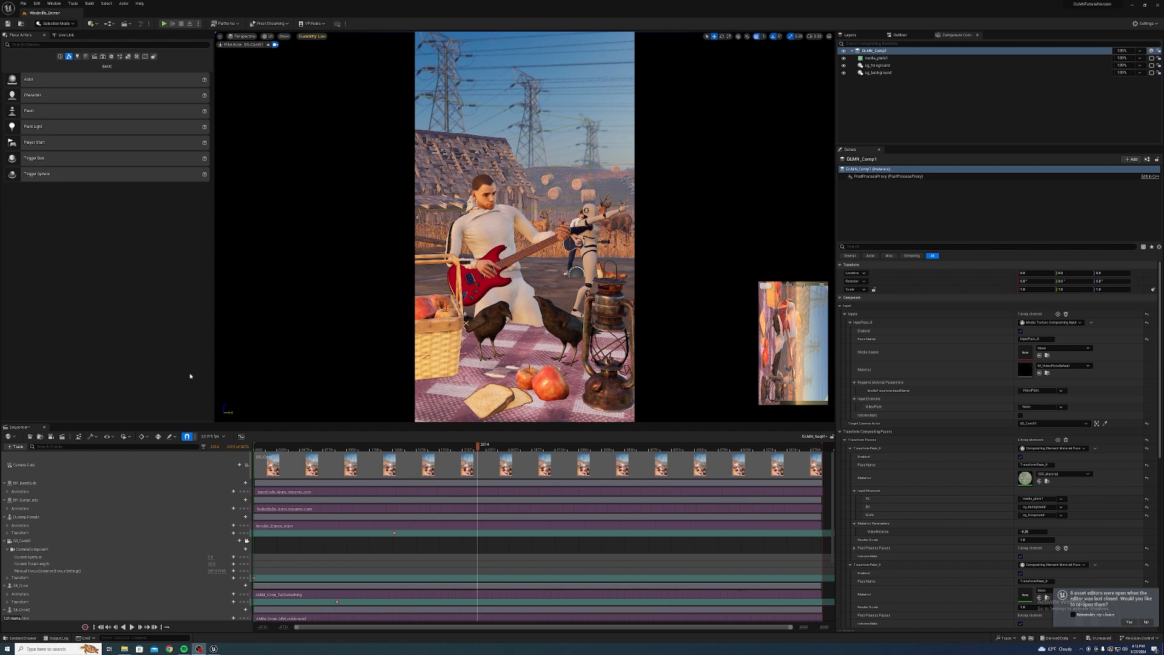
- Move the red-guitar player BP_BassDude out of the camera shot by setting its Z location to -500
click(507, 239)
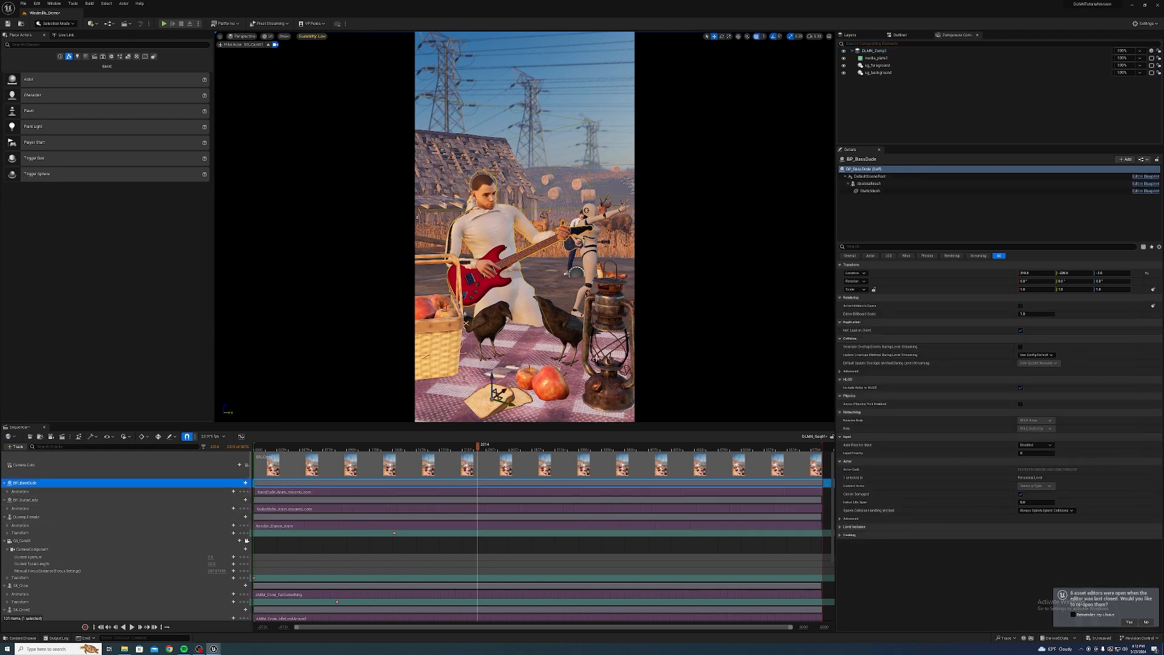
drag(506, 403, 256, 329)
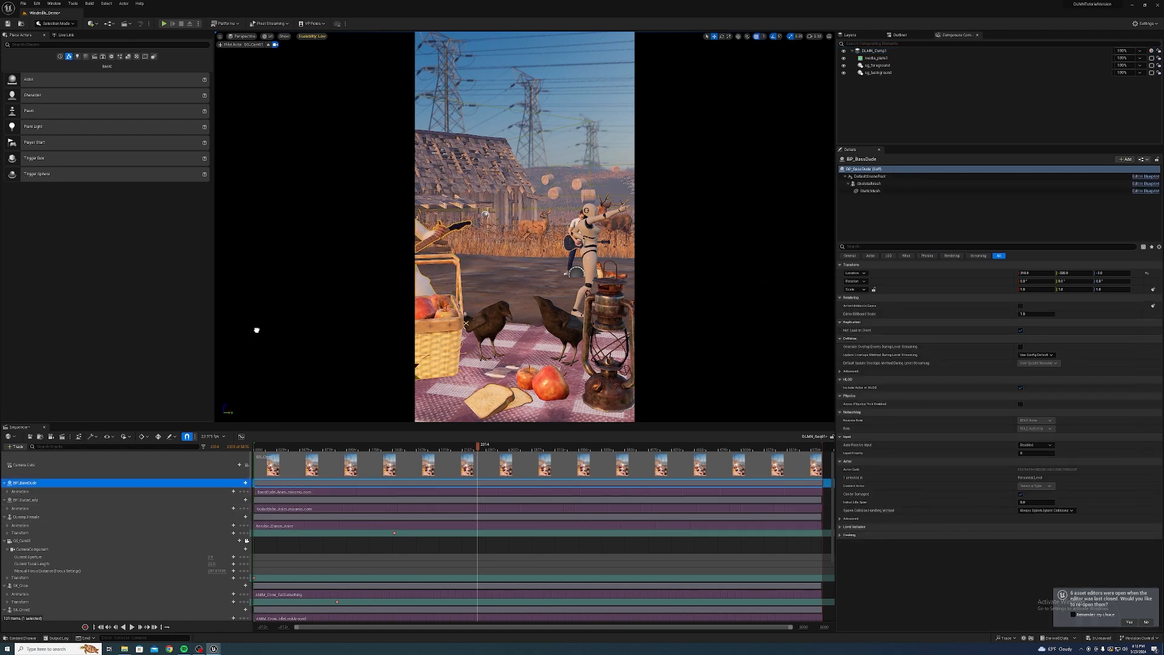
drag(417, 366, 285, 406)
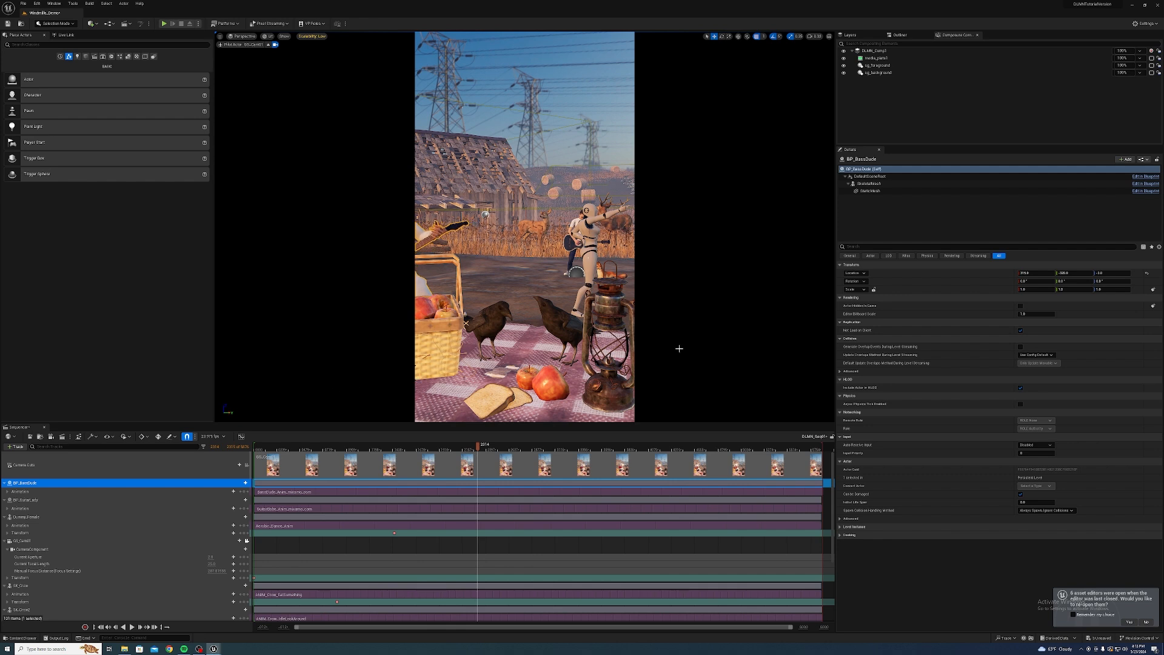
click(1108, 273)
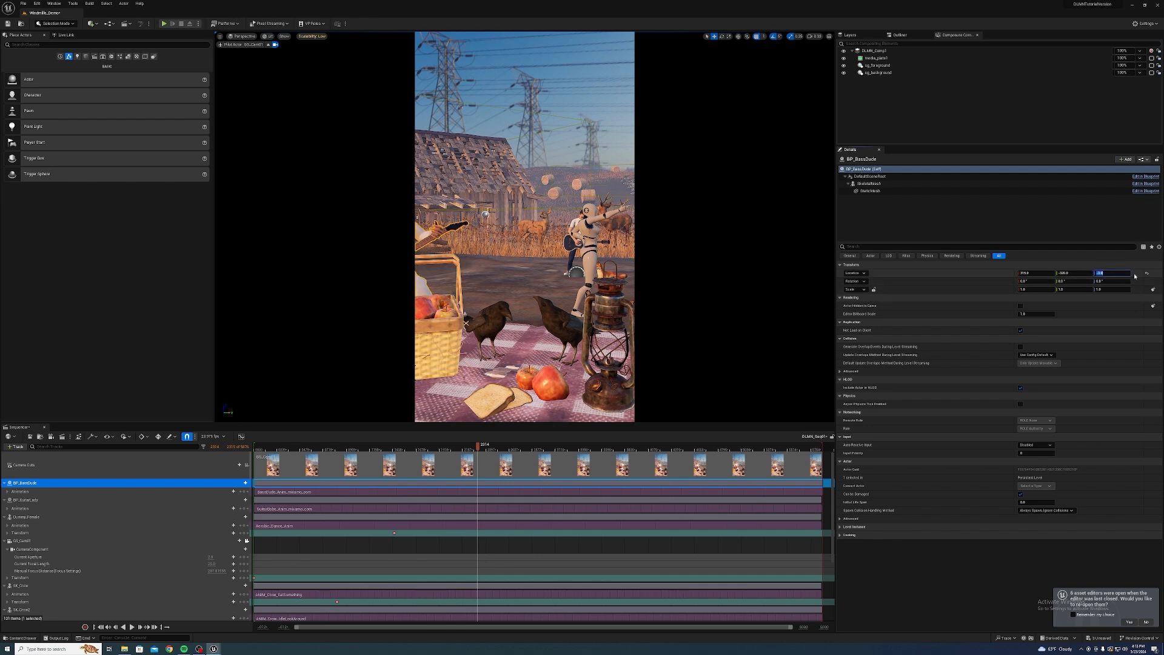
text(-500)
key(Return)
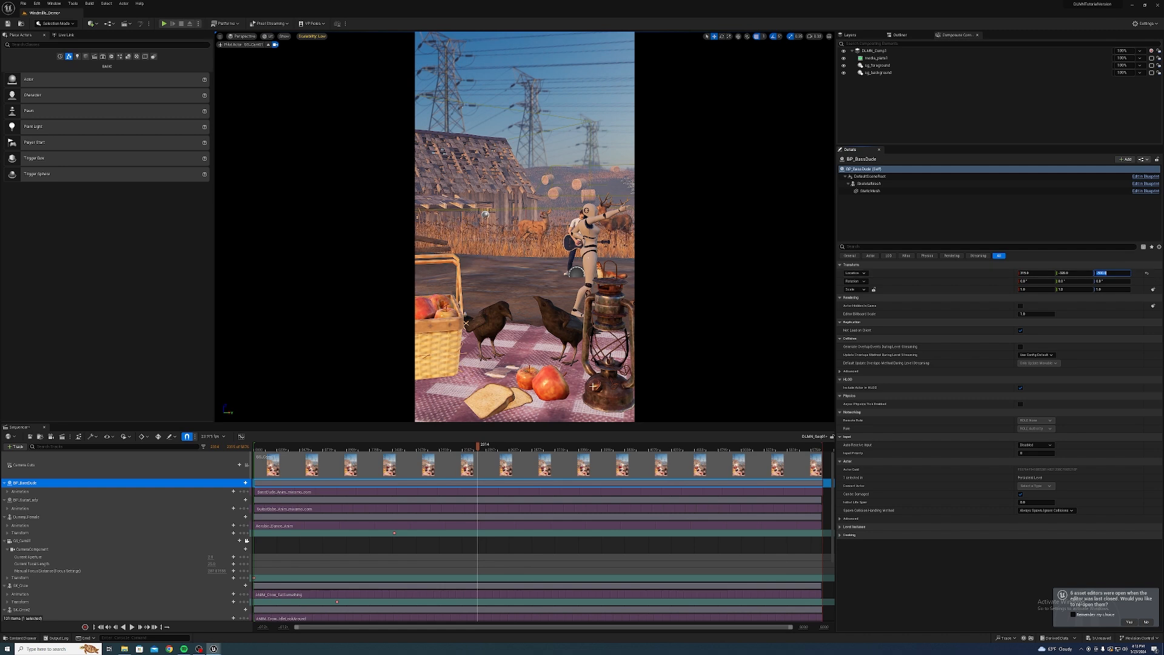
- Select the background guitarist, toggle game view and scrub the sequence forward to check the shot
click(566, 240)
key(g)
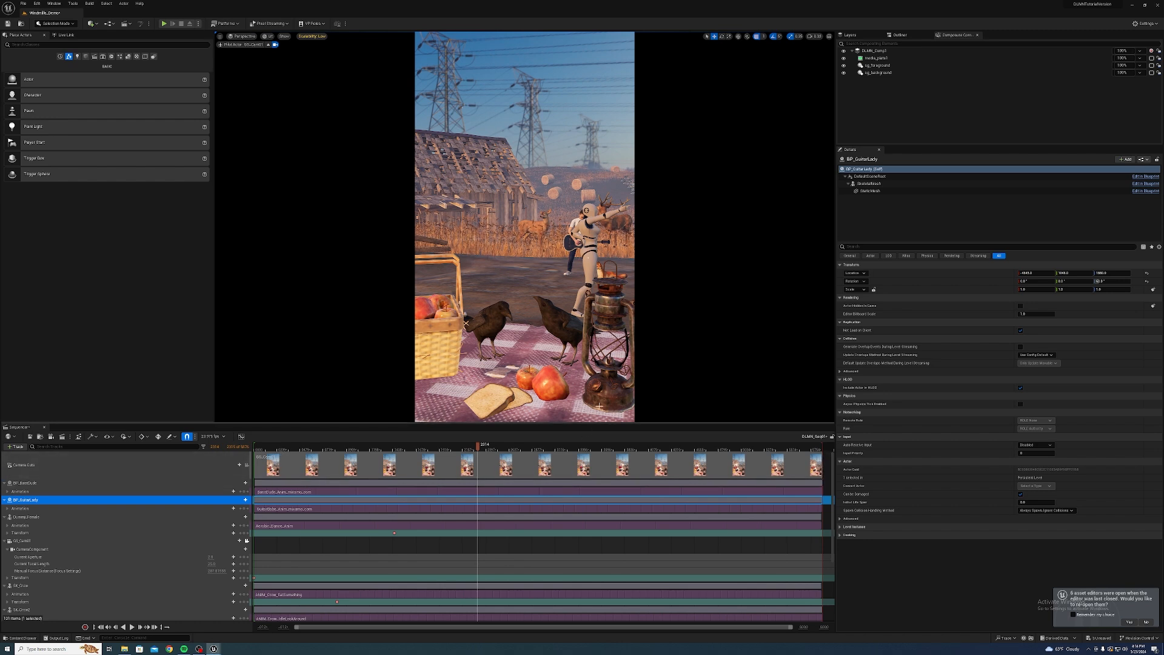
mouse_move(479, 446)
mouse_down()
mouse_move(566, 446)
mouse_move(489, 451)
mouse_move(501, 451)
mouse_up()
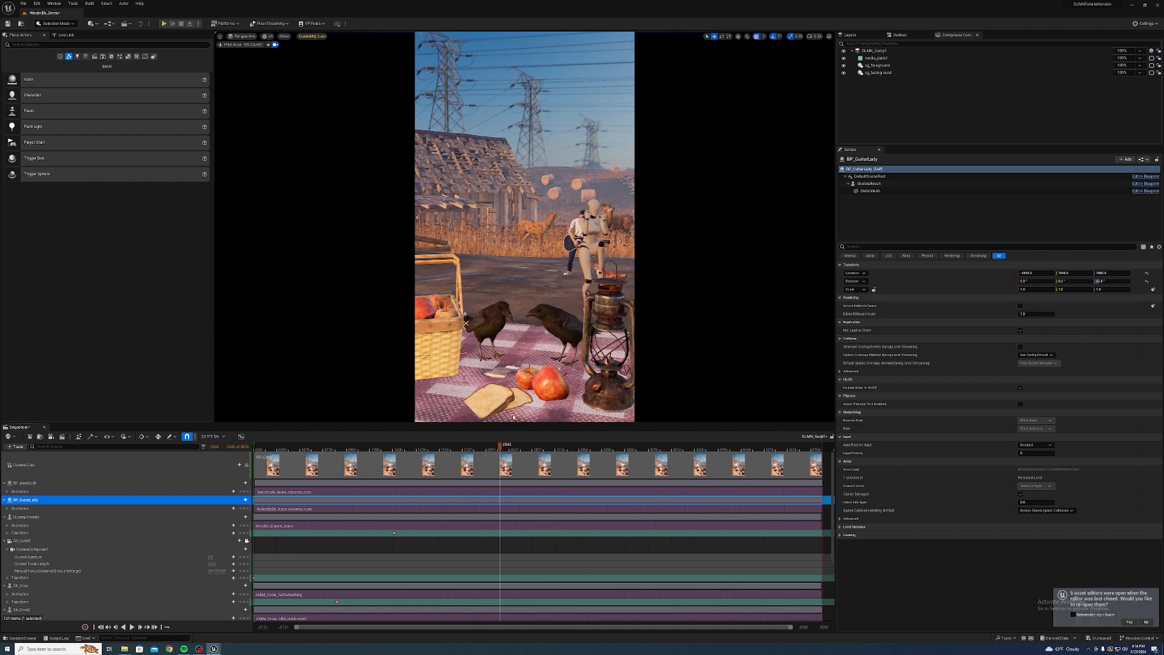
- Switch the sequence renderer from Movie Render Queue to Movie Scene Capture (Legacy) and open the render movie settings
click(63, 436)
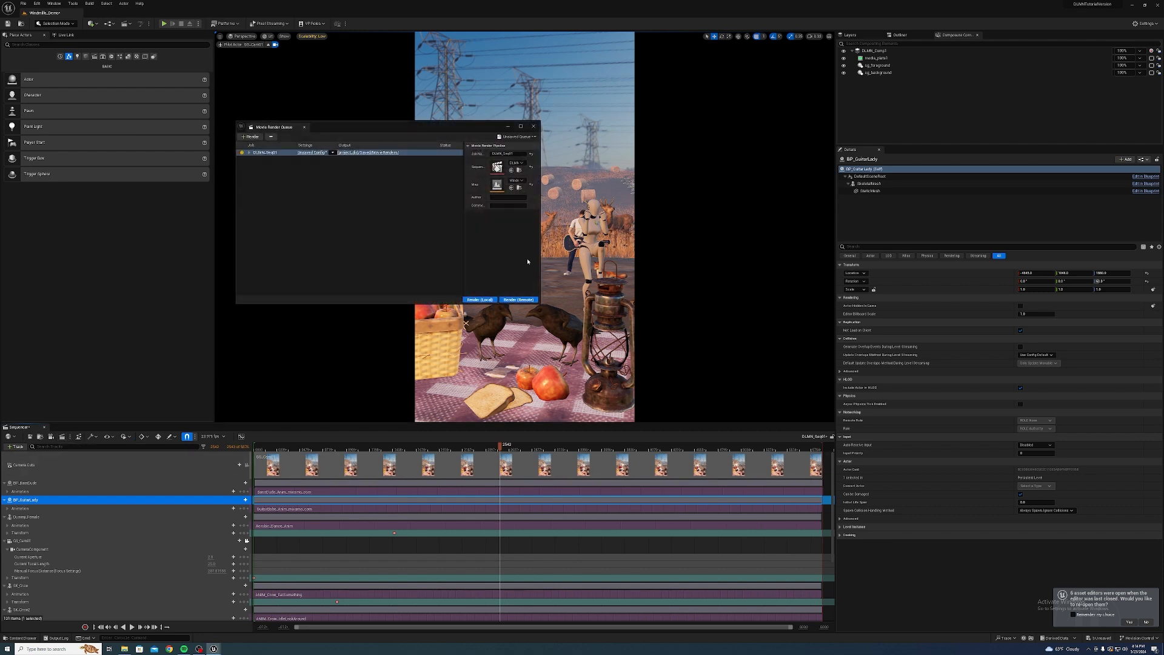
click(533, 126)
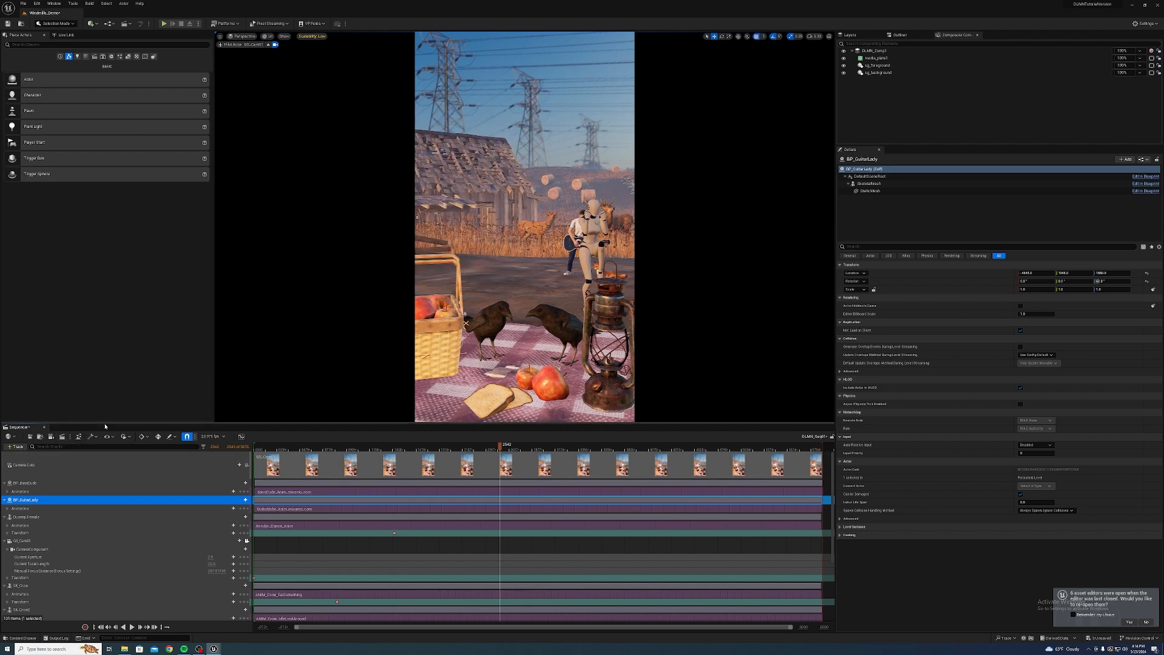
click(69, 437)
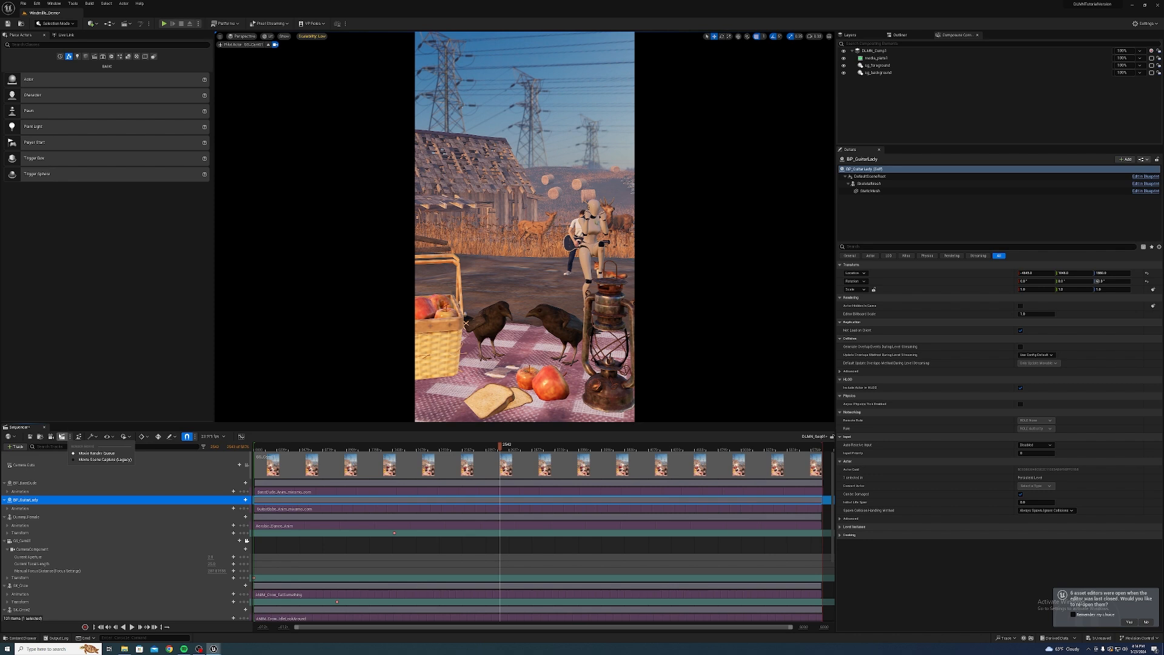
click(100, 461)
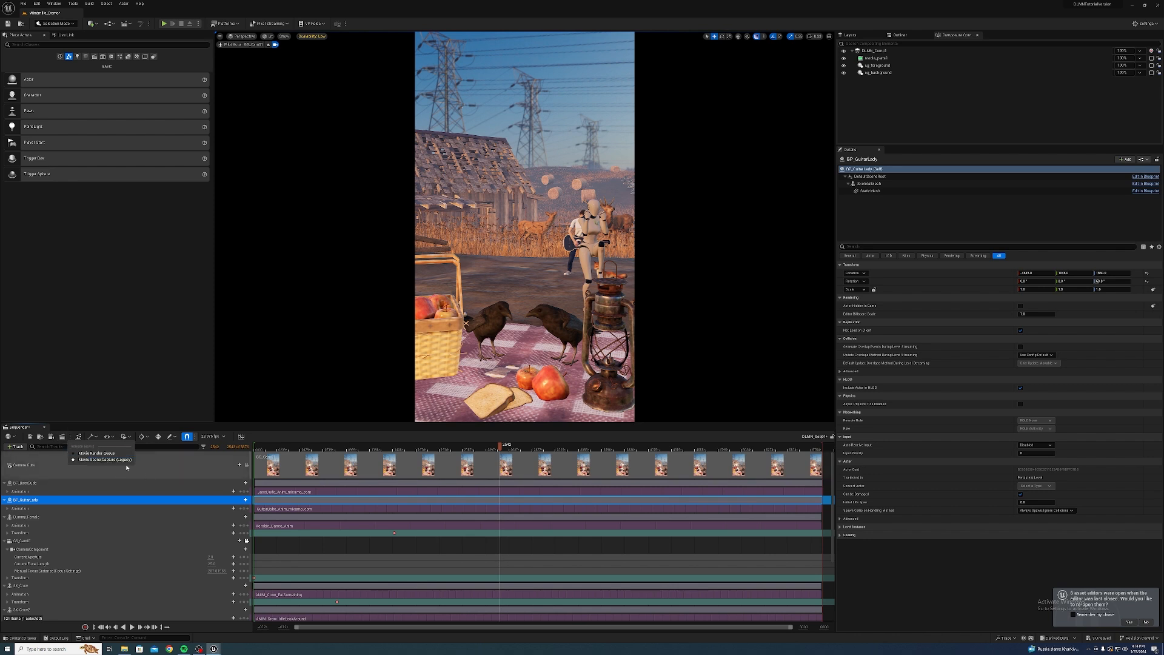
click(63, 438)
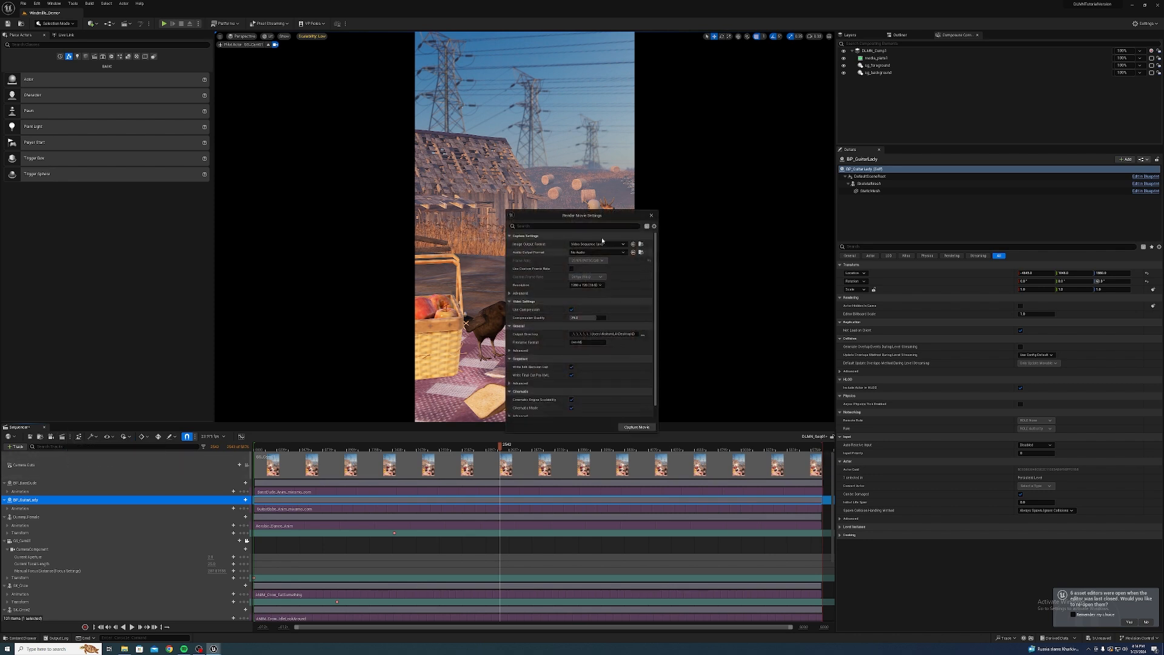
drag(547, 215, 271, 99)
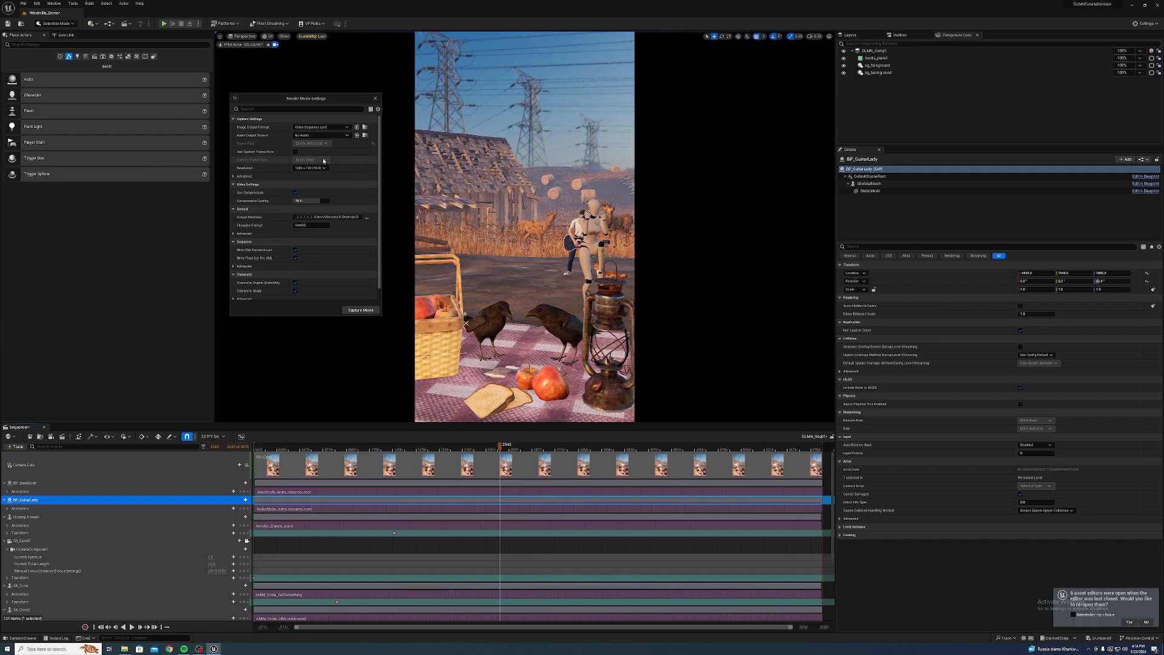
- Change the capture resolution option to Custom and select the scene camera to check its filmback settings
click(241, 176)
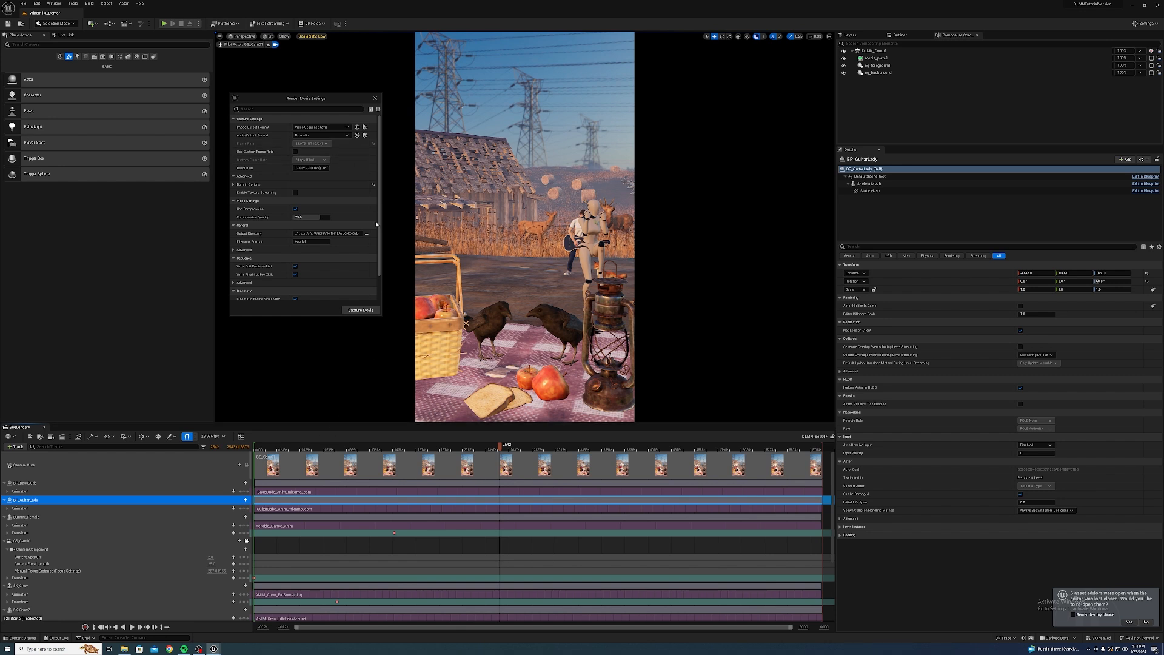
click(310, 168)
click(306, 208)
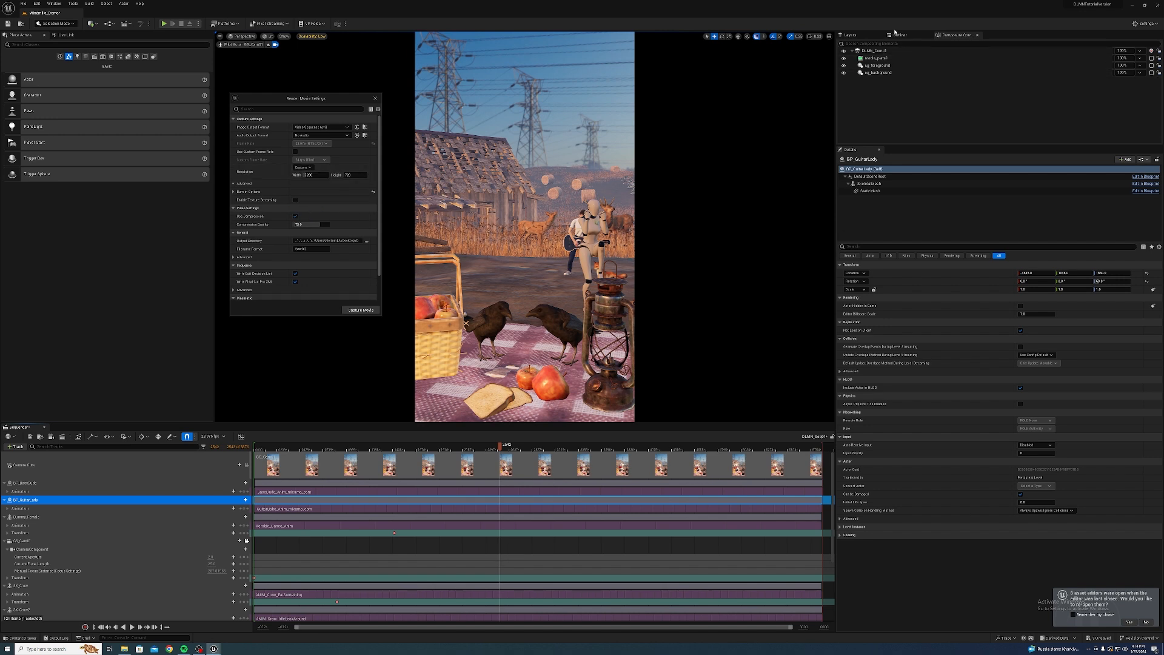
click(898, 35)
click(880, 116)
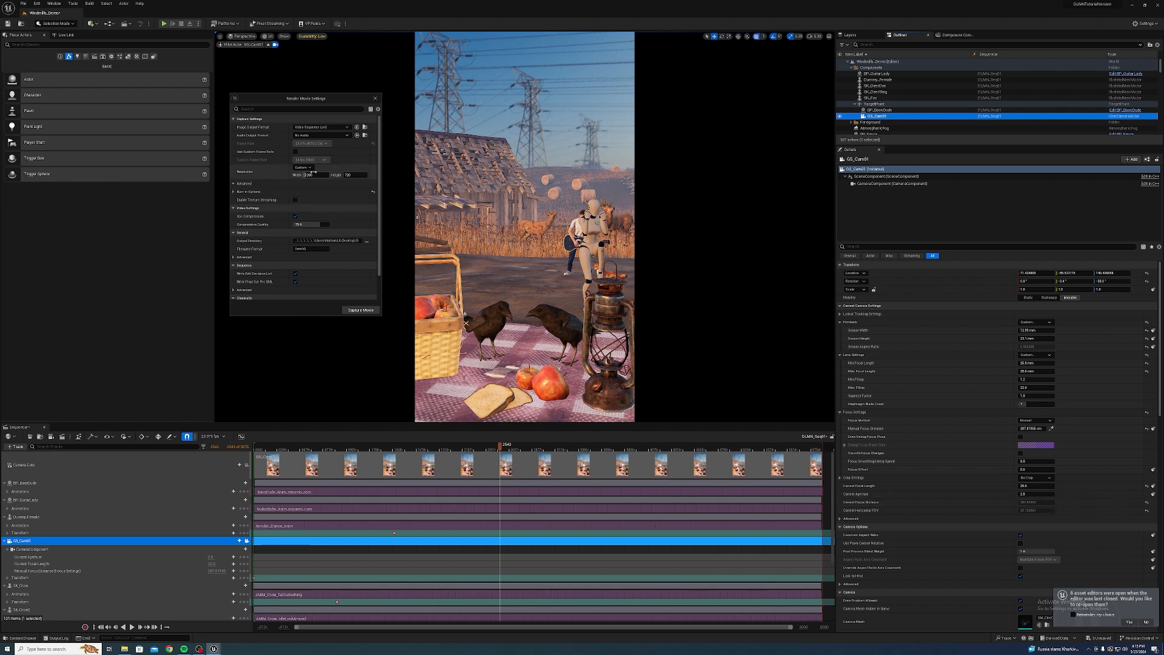
- Set the custom capture resolution to 1080 wide by 1920 high
click(321, 175)
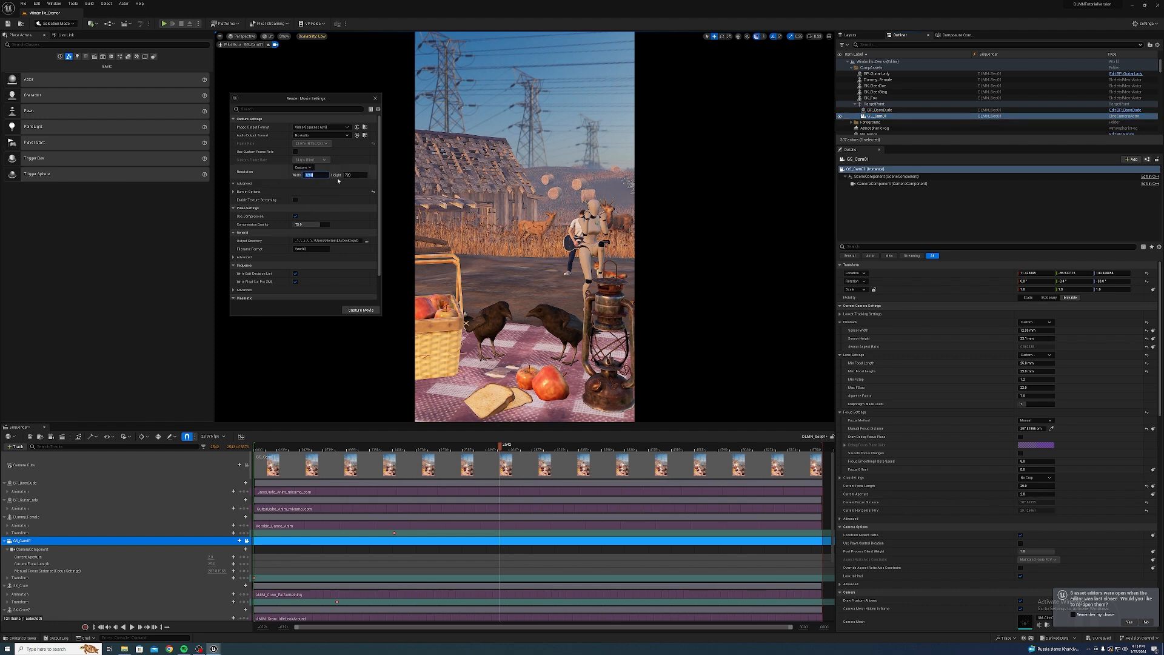
text(1080)
key(Tab)
text(16)
click(359, 175)
text(1920)
key(Return)
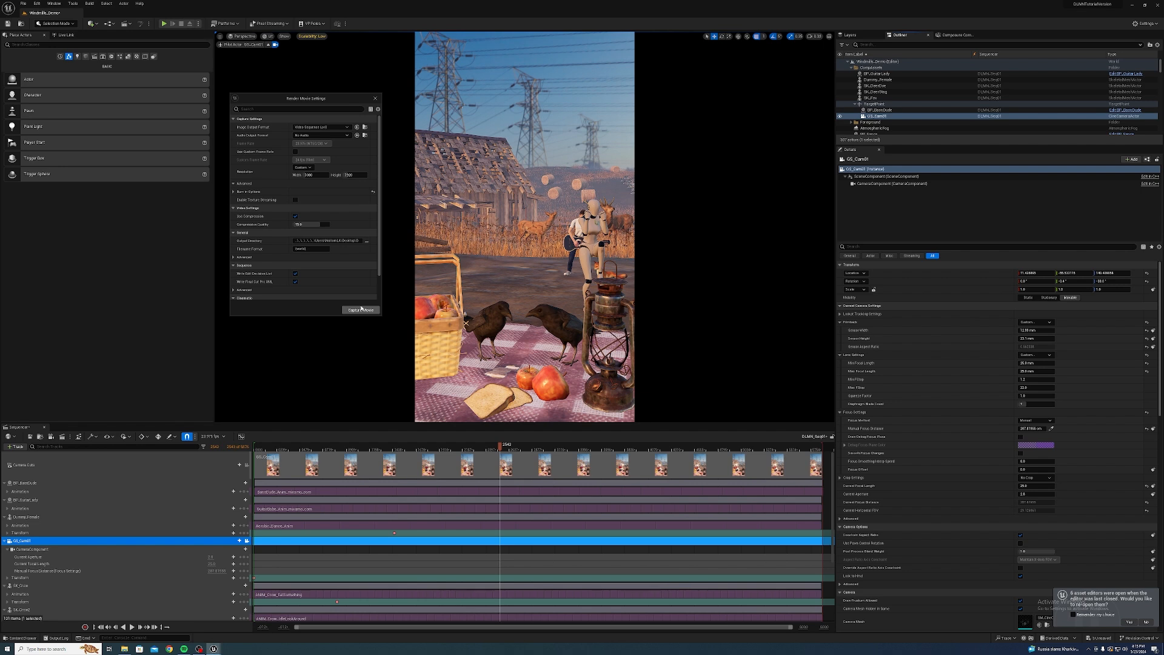
- Direct the render output to the project's Saved folder and capture the movie, saving the selected modified content
click(366, 241)
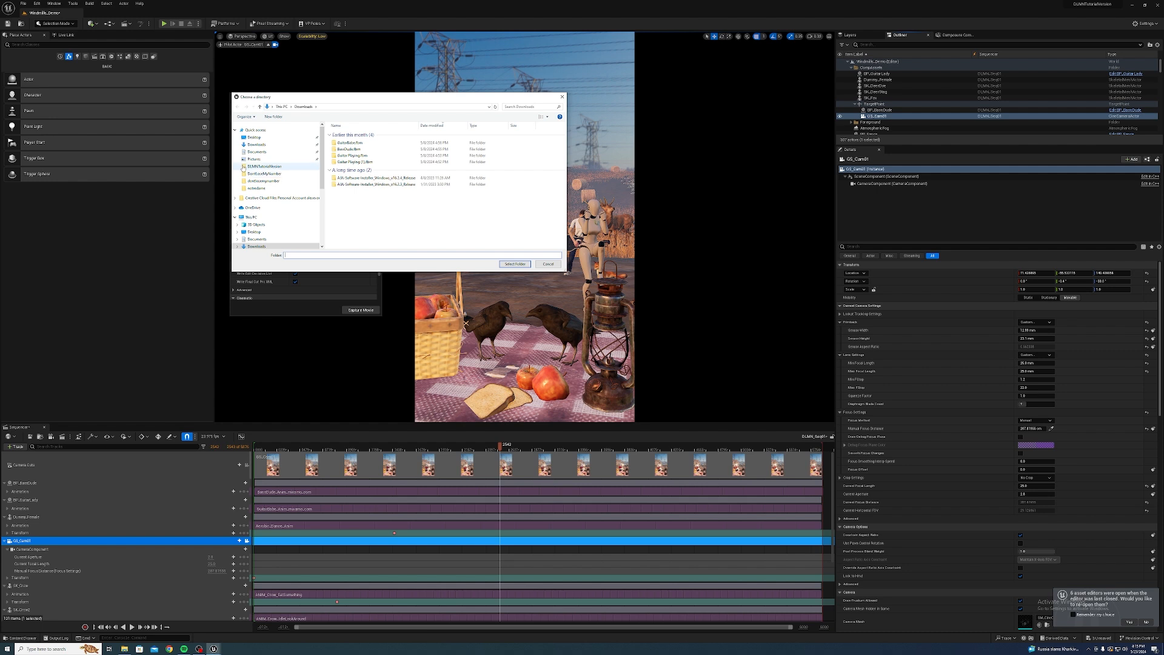
click(264, 166)
double_click(341, 160)
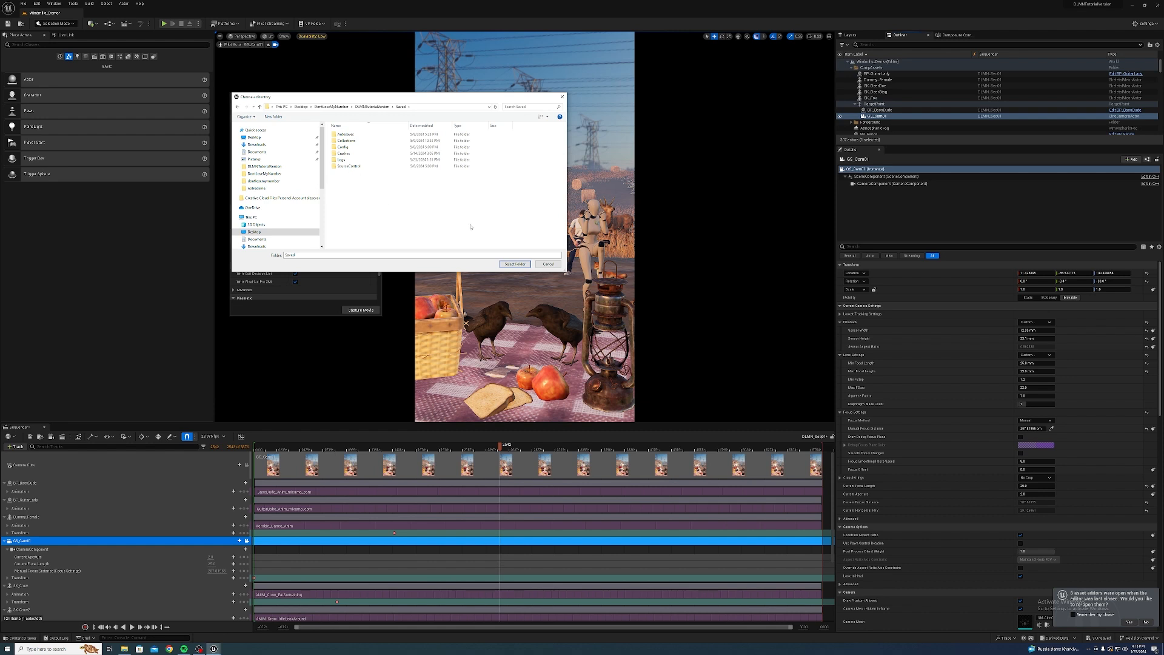
click(515, 264)
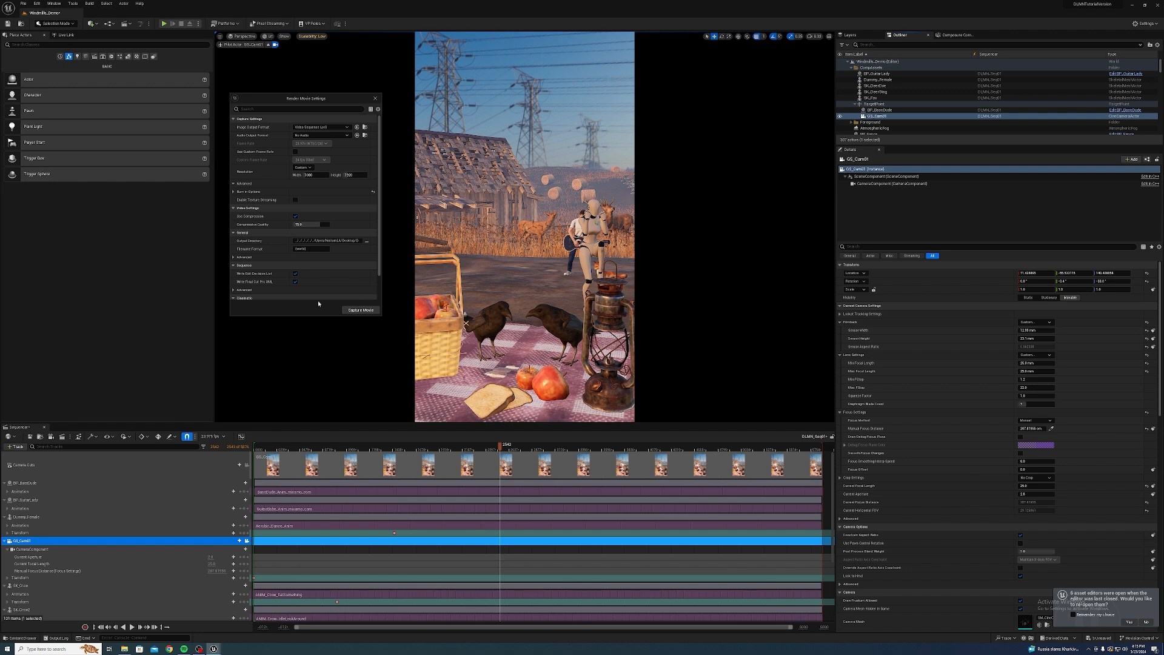
click(361, 309)
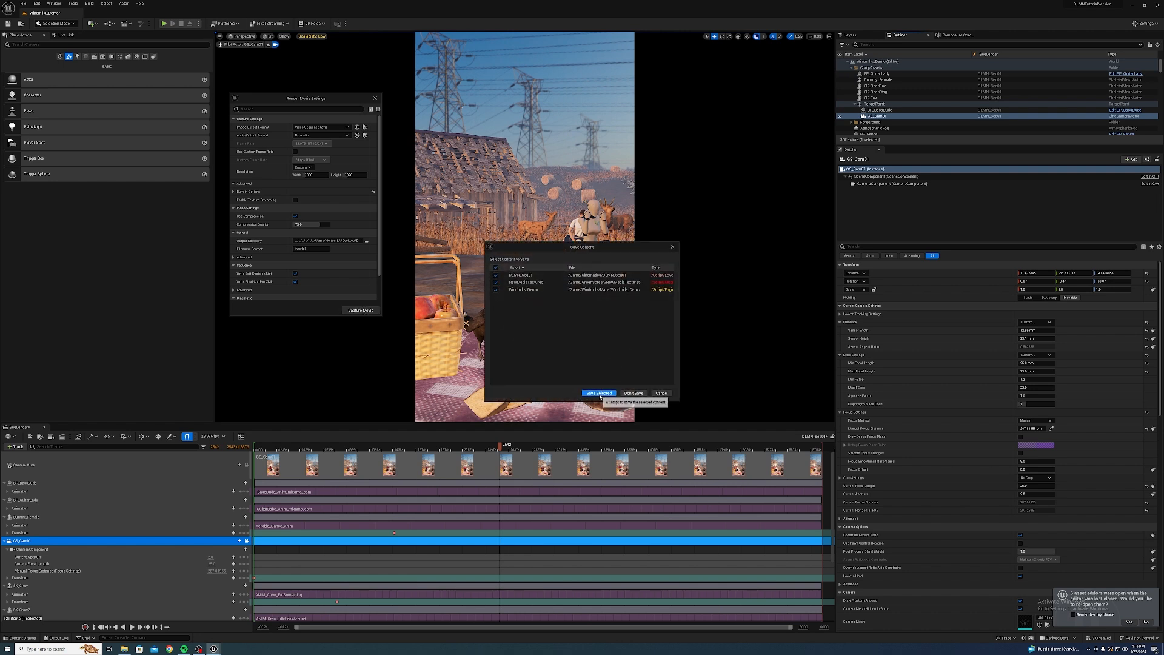
click(599, 393)
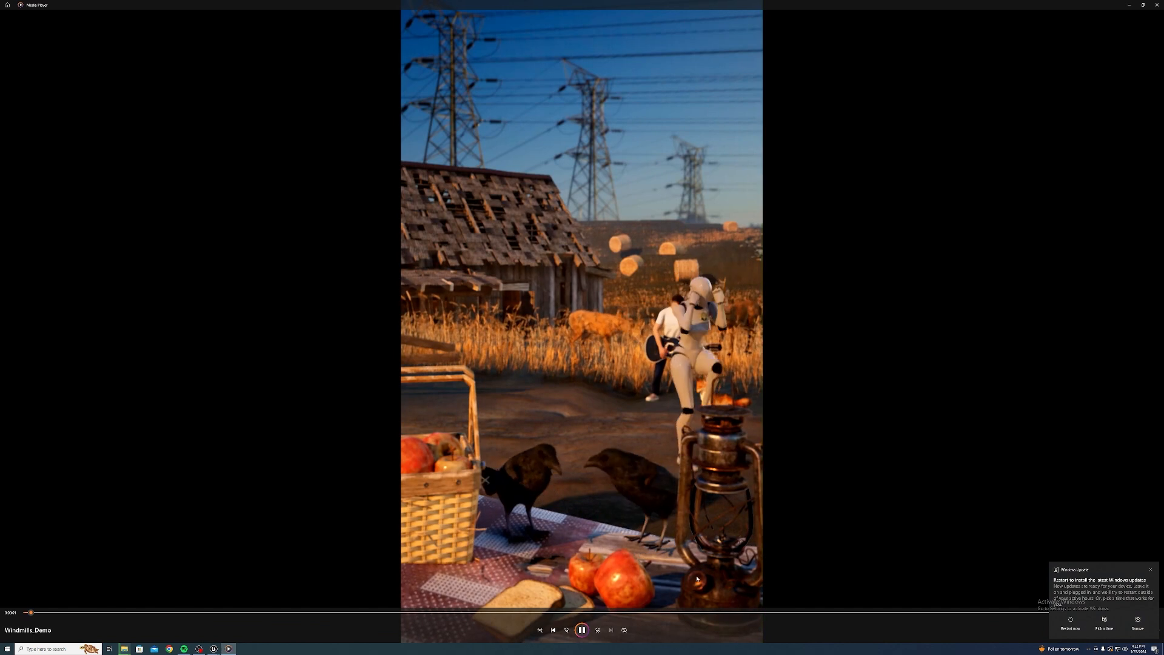
- Review the rendered Windmills_Demo video at several points, then close the player and put the file window away
click(698, 613)
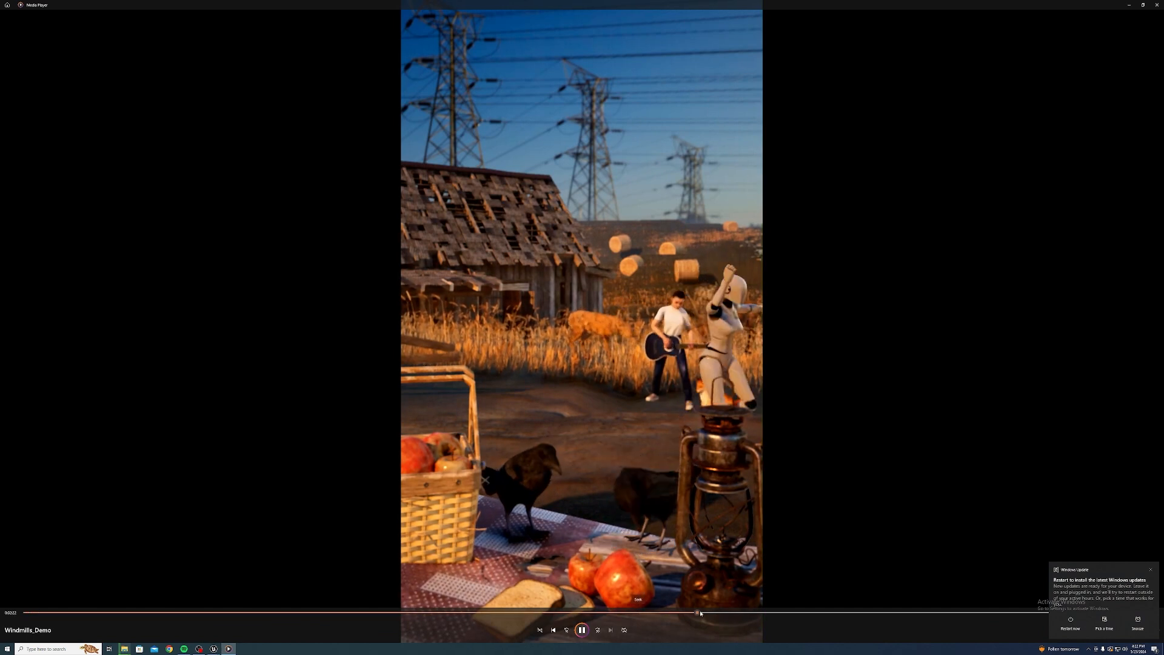
click(944, 612)
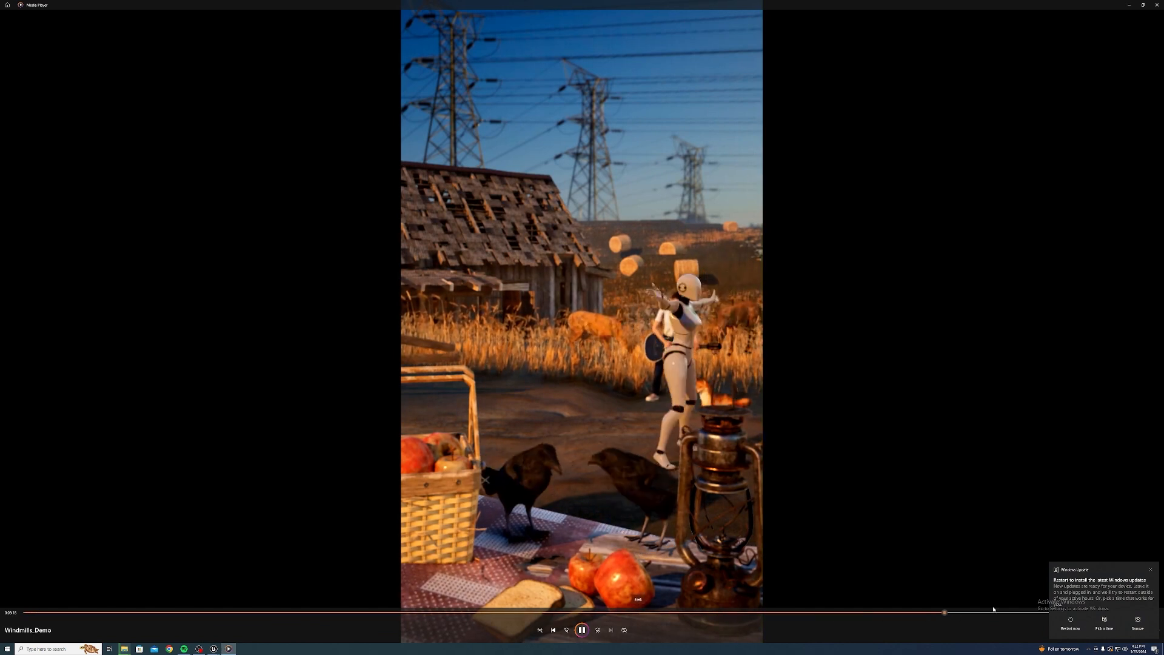
click(348, 612)
click(847, 612)
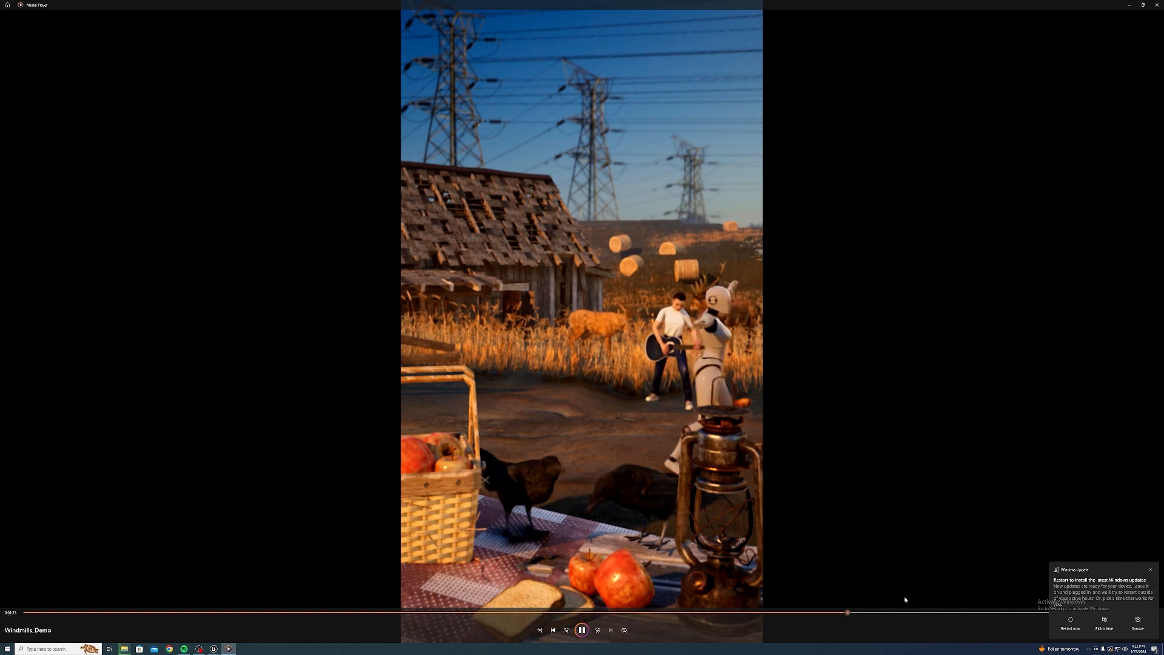
click(956, 613)
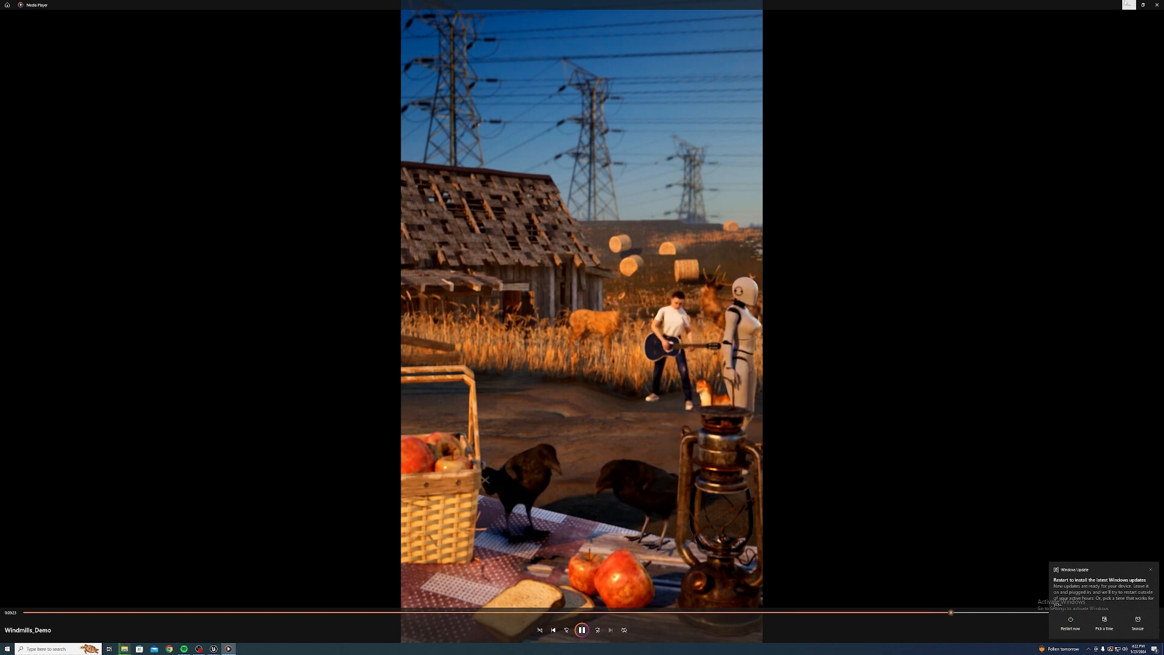
click(1157, 6)
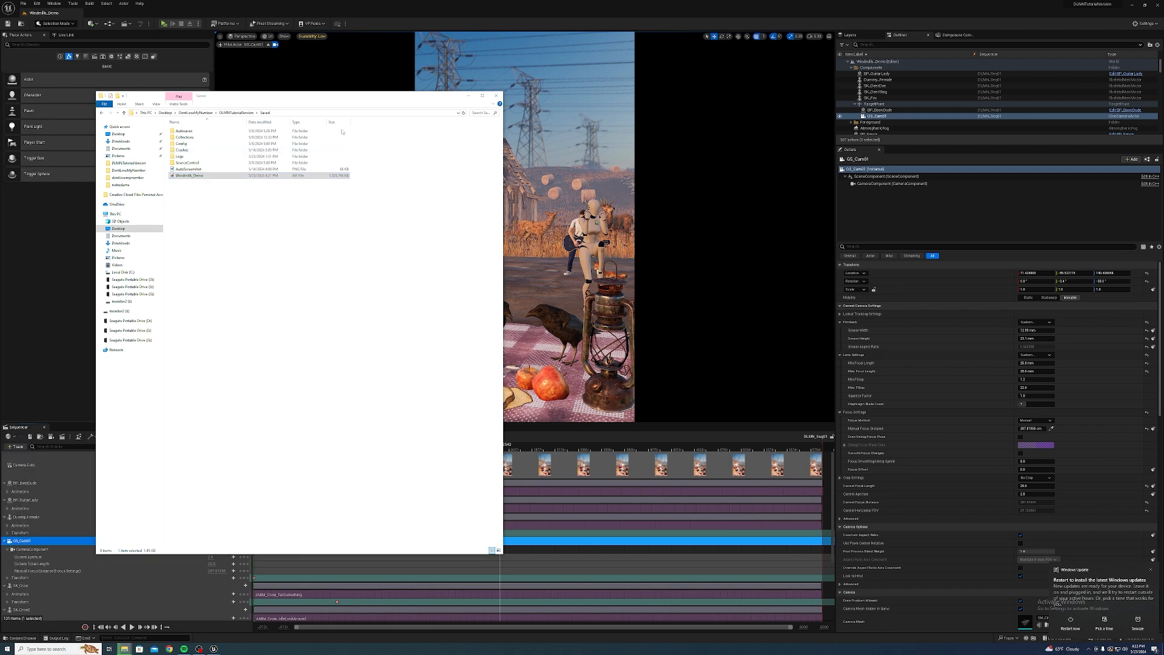
click(468, 96)
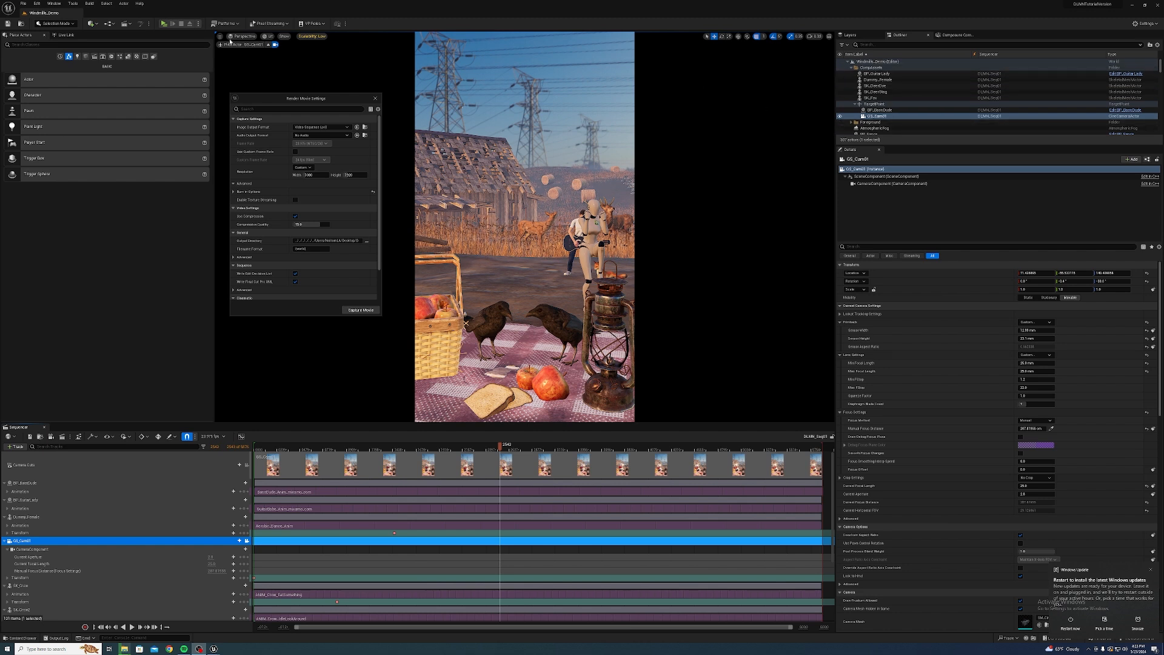
- Leave the camera view and move the blue cube sideways behind the picnic basket
click(269, 45)
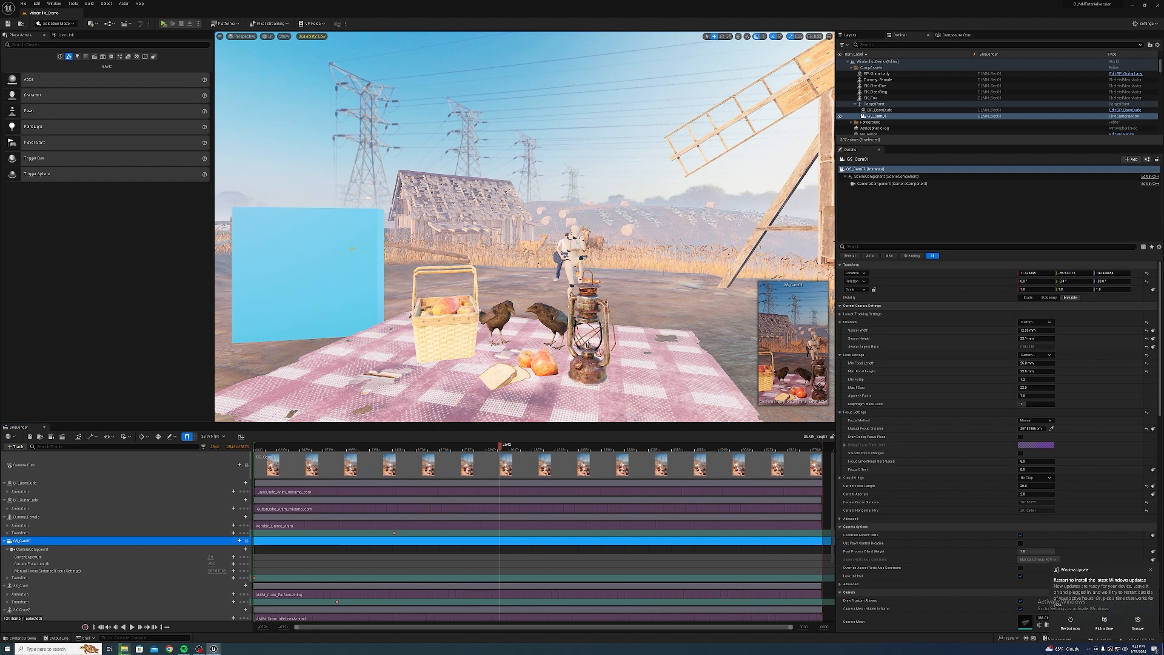
click(295, 275)
drag(329, 268, 485, 278)
- Scale the blue cube in width and height until it fills the background behind the picnic items
key(e)
key(w)
key(r)
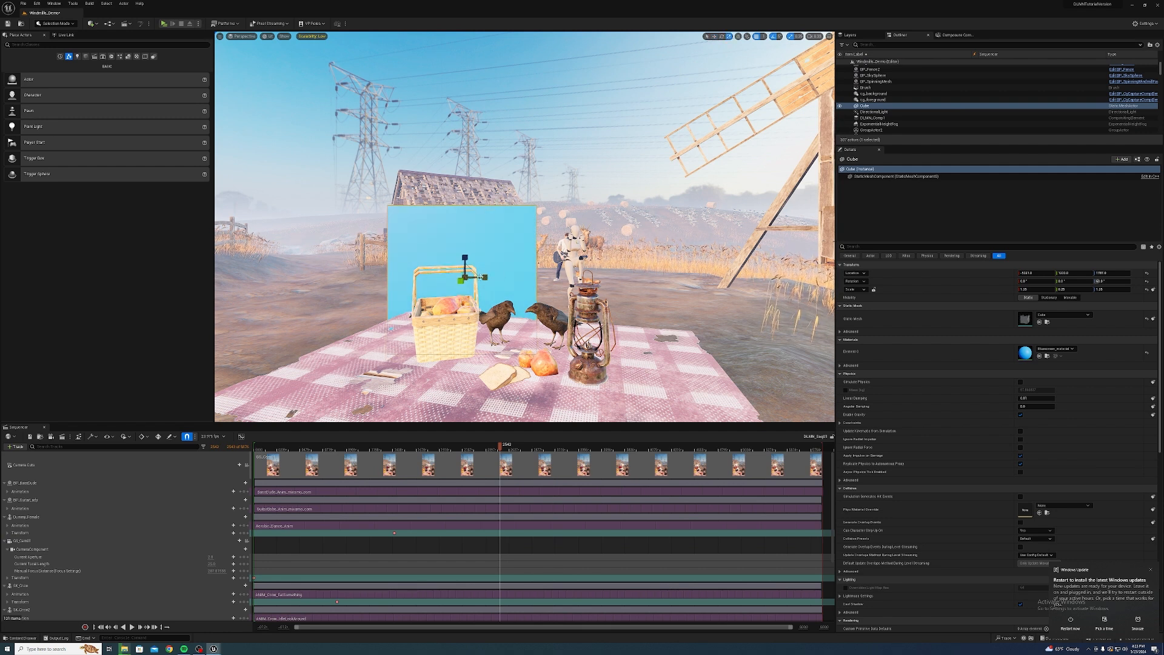
drag(484, 278, 536, 279)
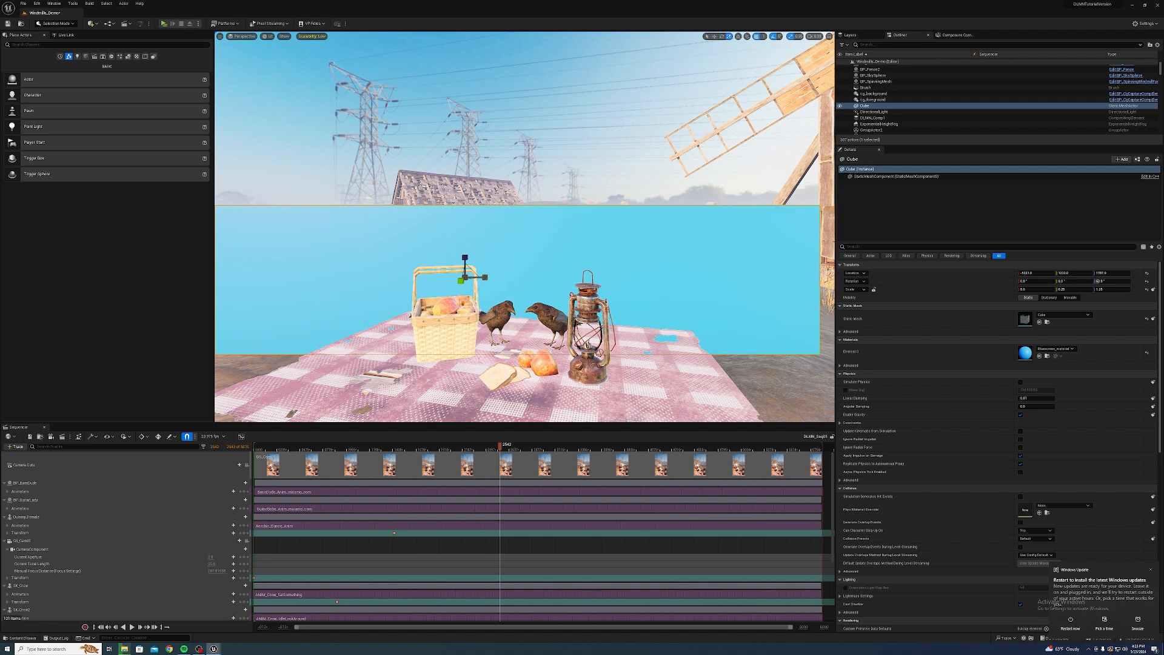
drag(465, 257, 465, 206)
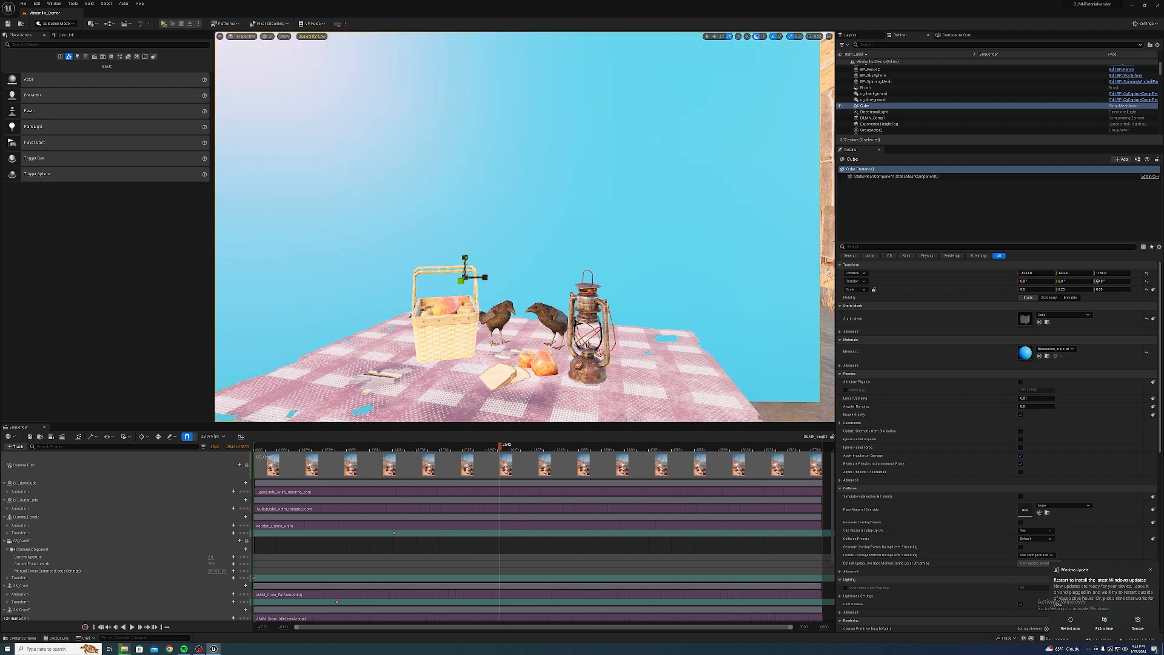
- Return the viewport to the sequence's camera cut view and select the crow nearest the basket
click(247, 465)
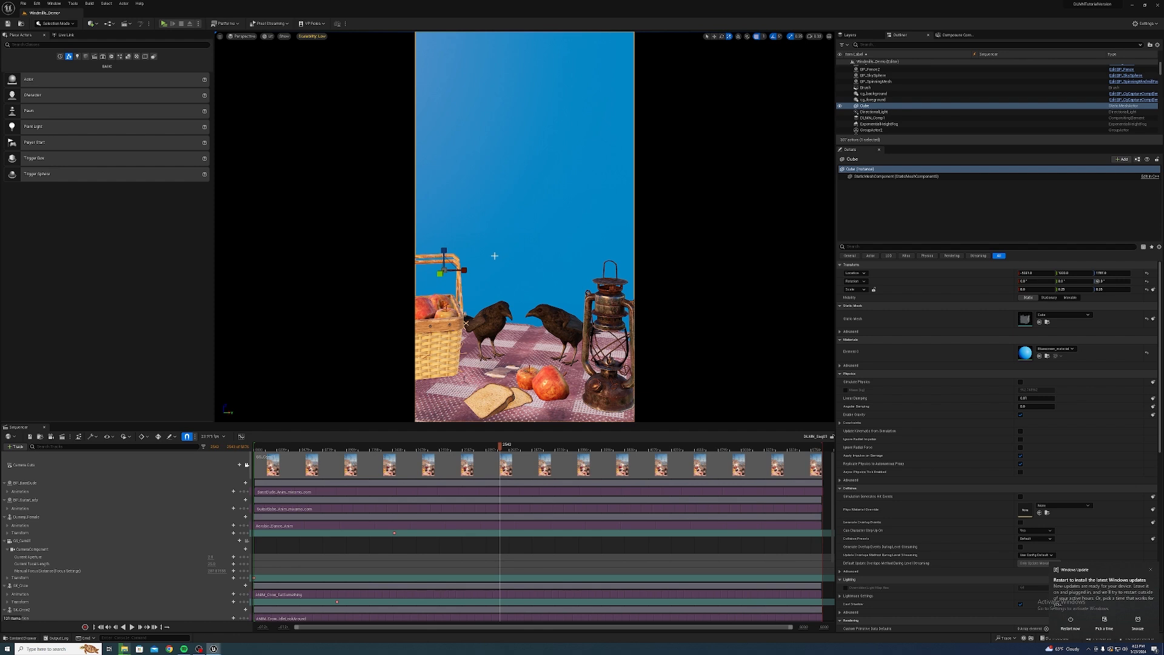
click(487, 317)
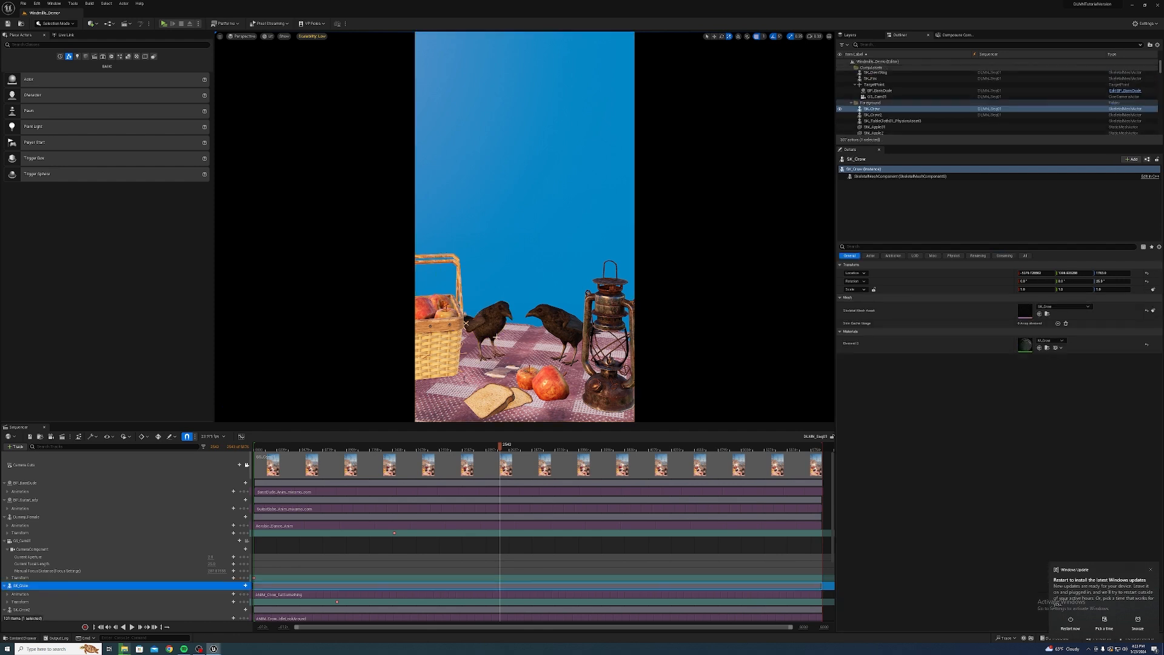
- Render the blue-screen foreground sequence as cgfgexport, saving the changed level, and dismiss the system update notification
click(61, 438)
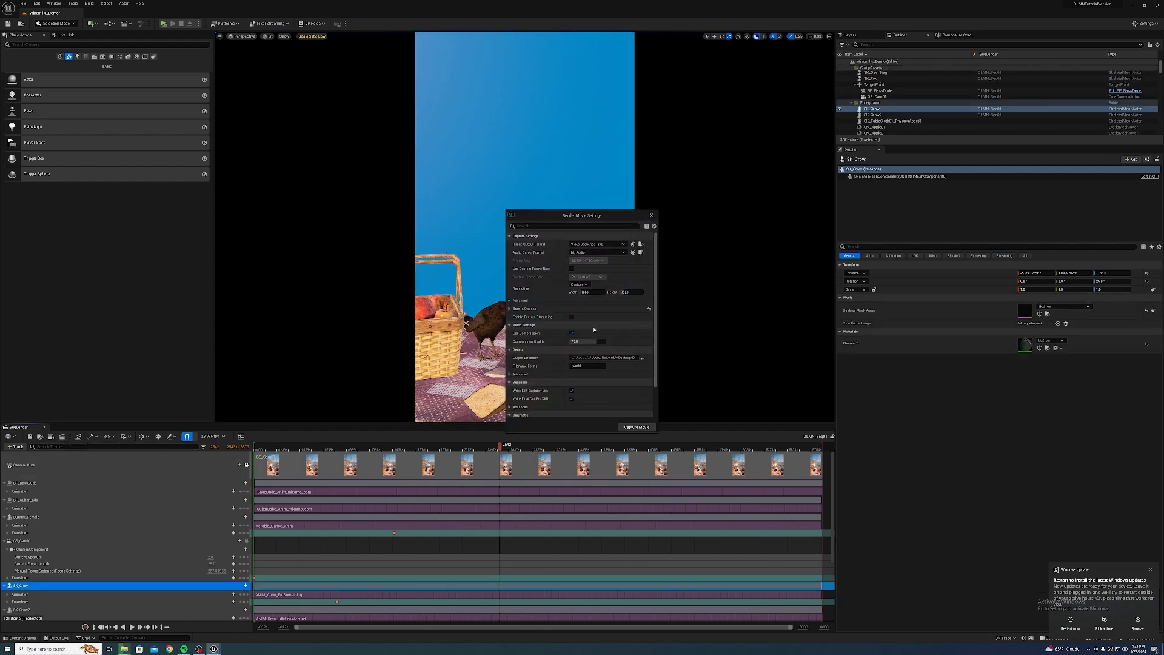
click(588, 365)
text(cgfgexport)
click(637, 427)
click(606, 399)
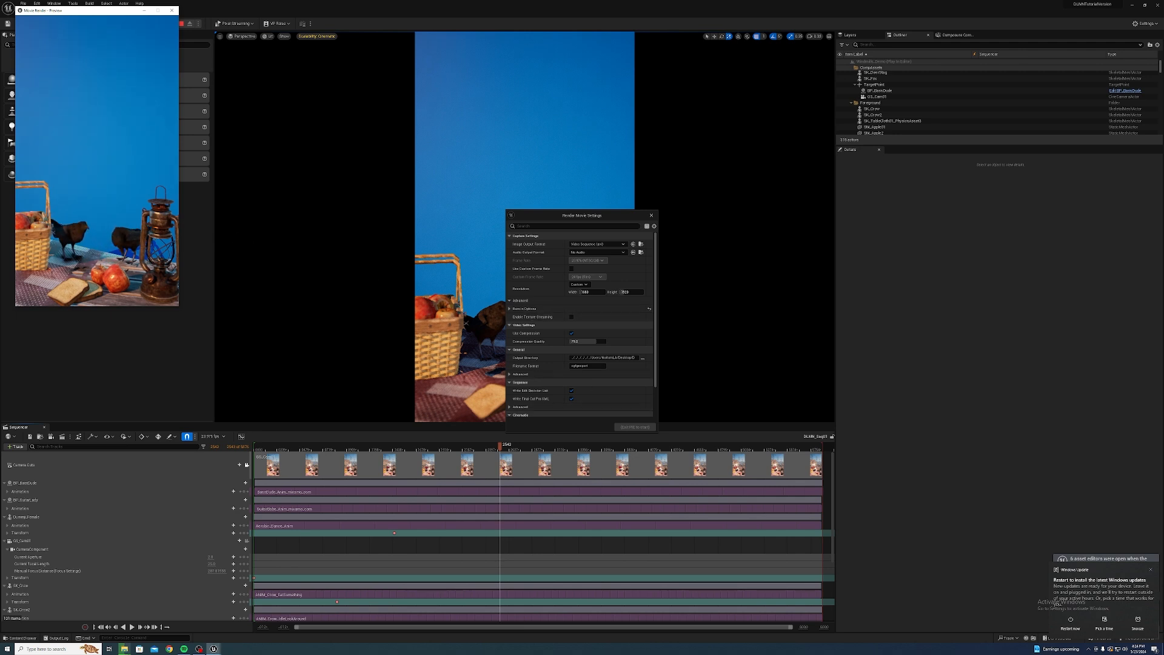
click(1150, 569)
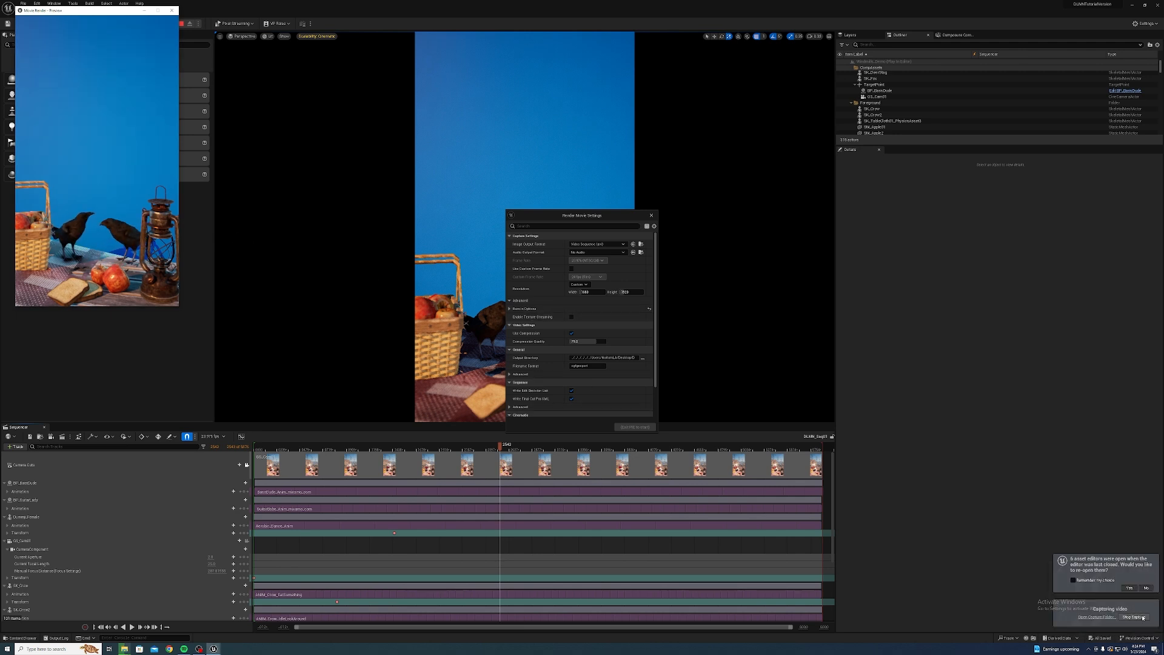
- Leave the camera view, turn the blue cube square to the picnic cloth and move it farther behind the foreground
click(652, 215)
click(592, 263)
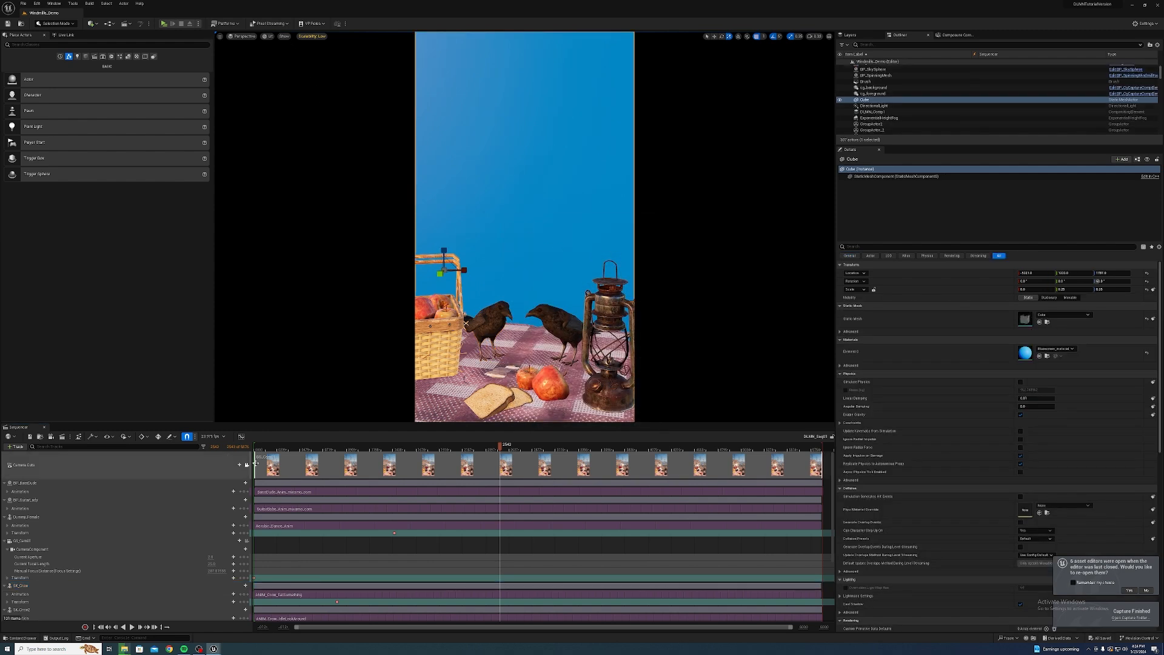
click(247, 464)
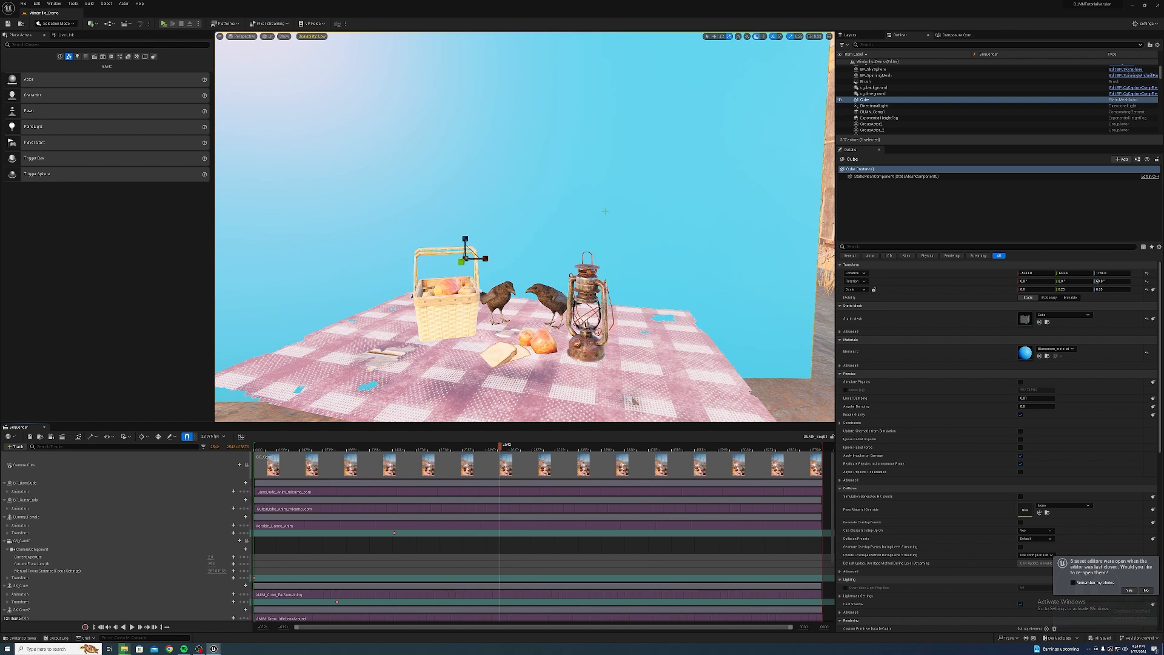
right_drag(525, 227, 533, 309)
mouse_move(750, 327)
right_down()
mouse_move(750, 343)
mouse_move(750, 327)
right_up()
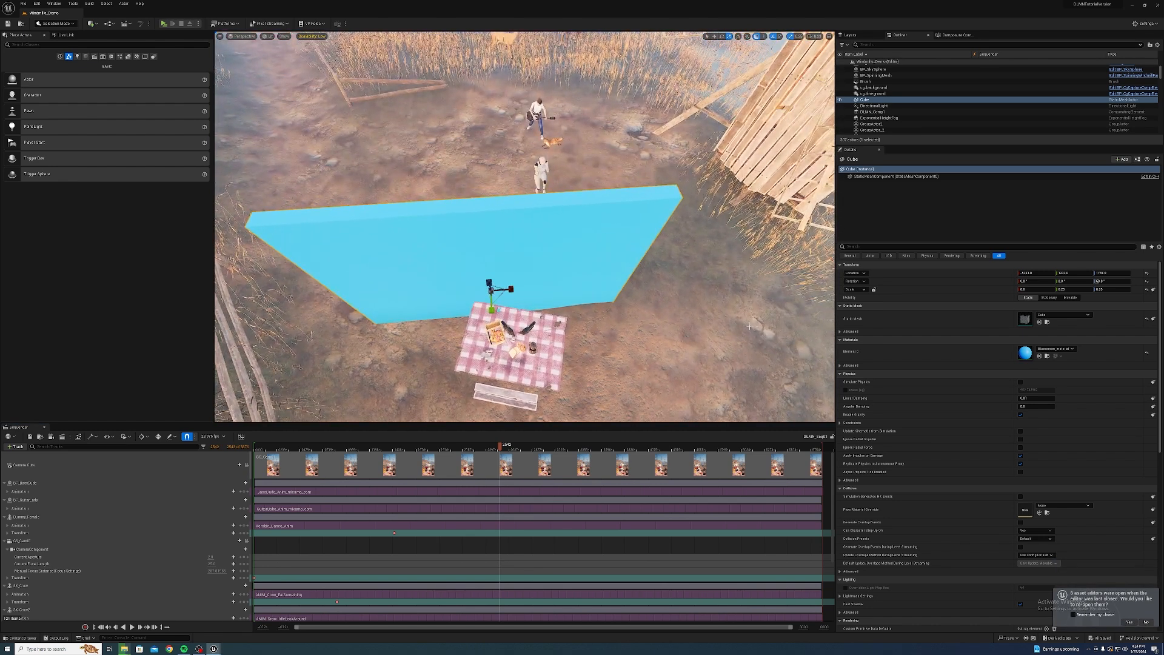
key(e)
drag(509, 309, 534, 274)
key(w)
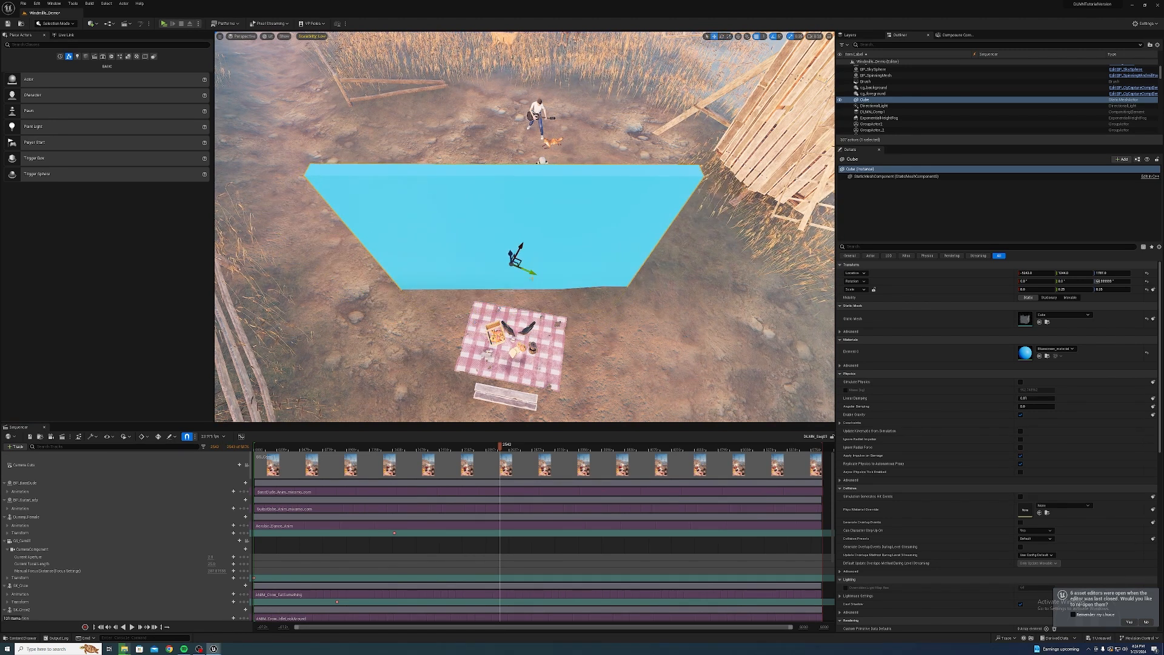
- Return the viewport to the camera cut view, select the foreground group and turn on game view
click(246, 465)
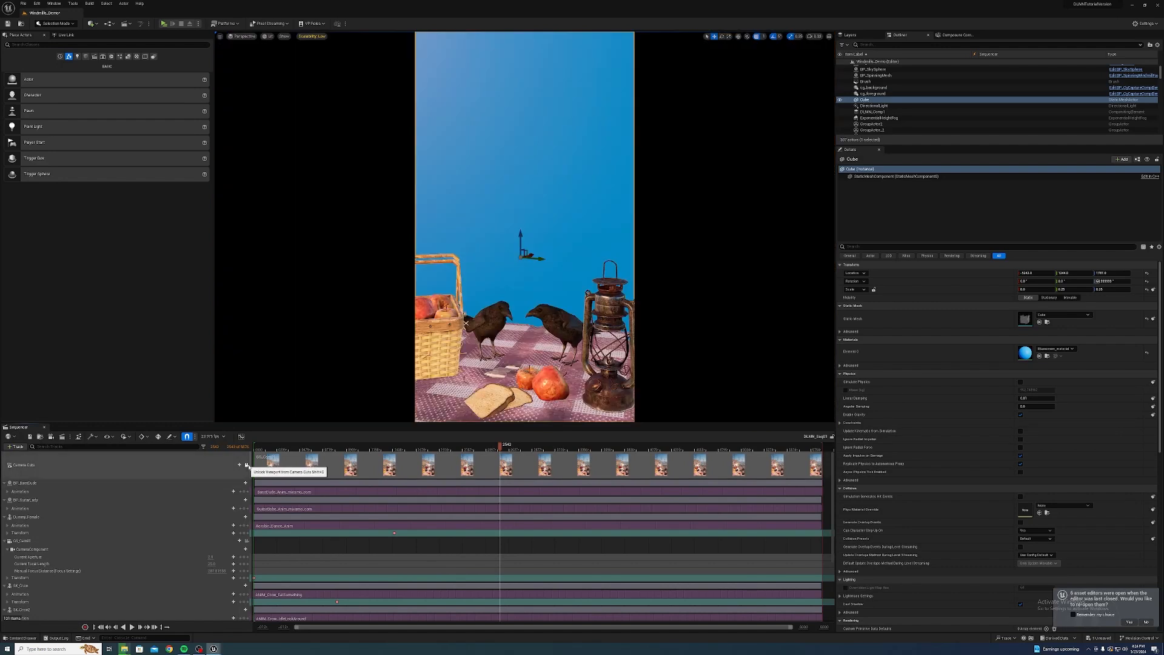
click(465, 324)
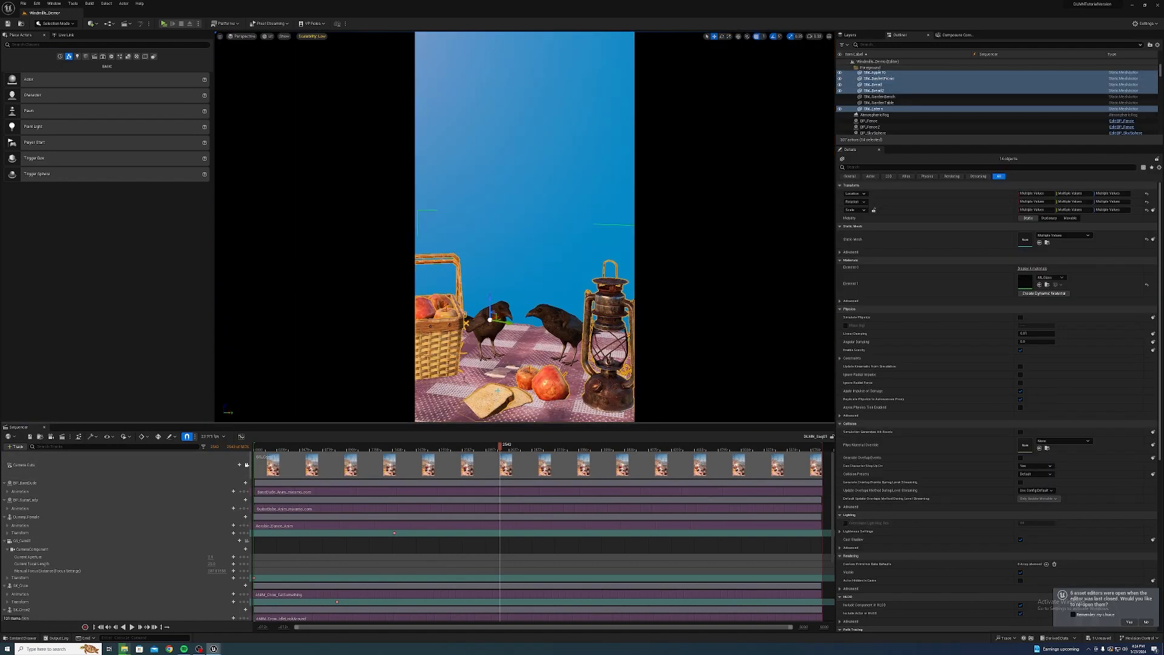
key(g)
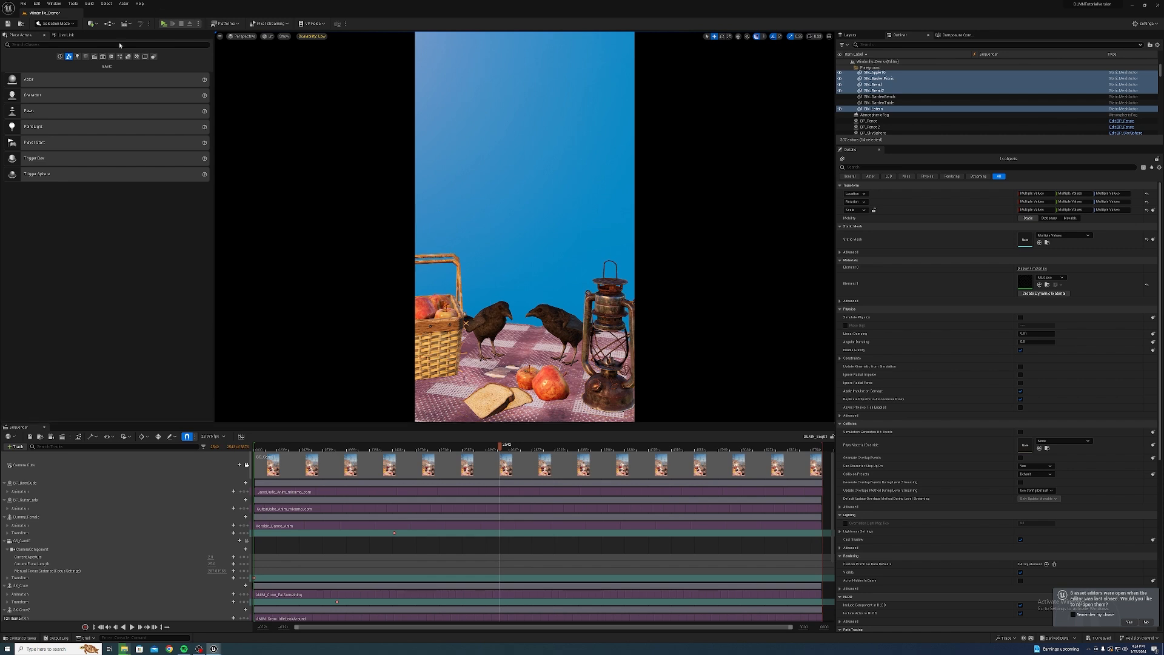
- Render the adjusted blue-screen foreground as cgfgexport2, saving the Windmills_Demo level first
click(62, 437)
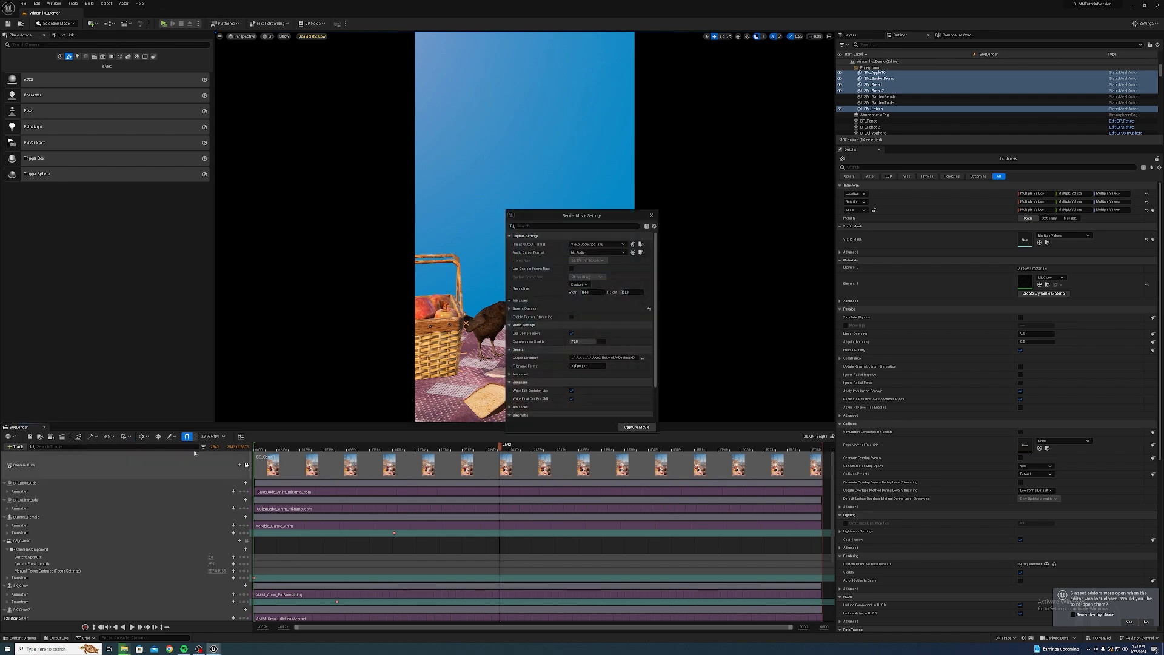
click(602, 367)
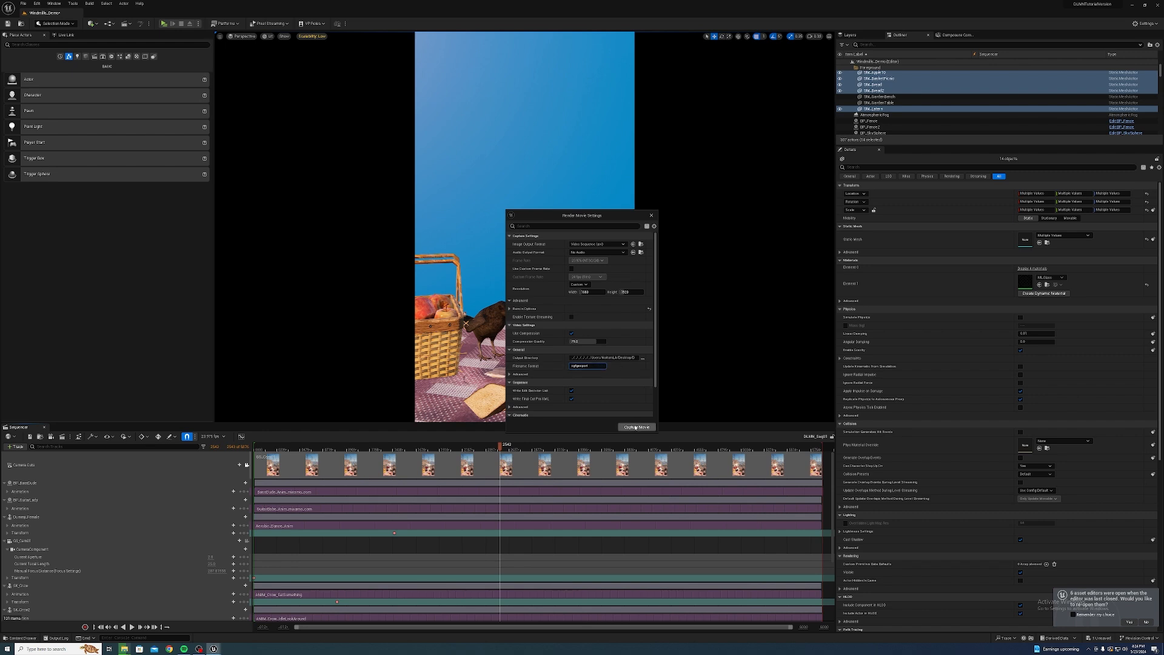
text(2)
click(641, 431)
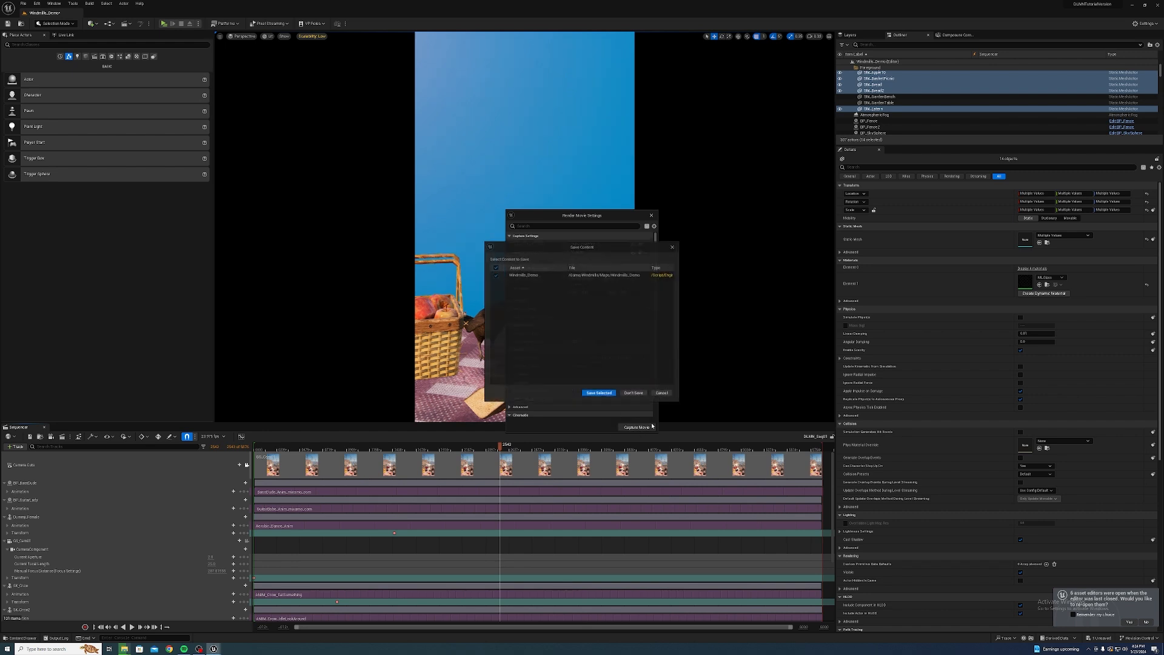
click(602, 393)
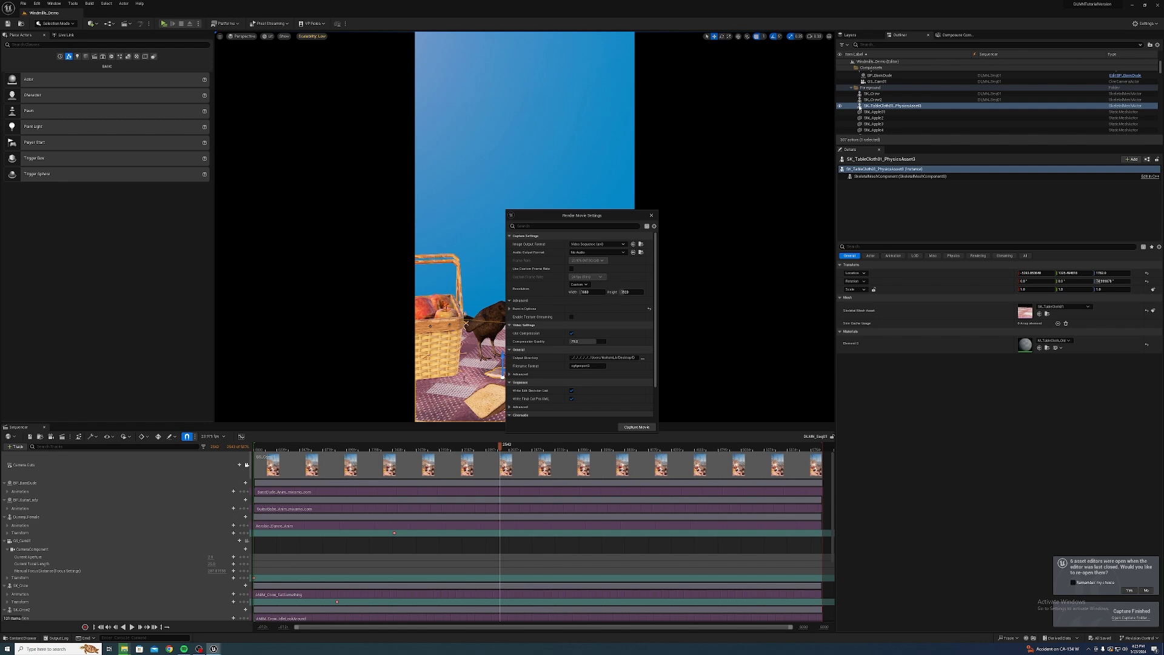
- Delete the tablecloth from the foreground, close the render settings and scrub back slightly to check the crows on the bare table
click(860, 107)
key(Delete)
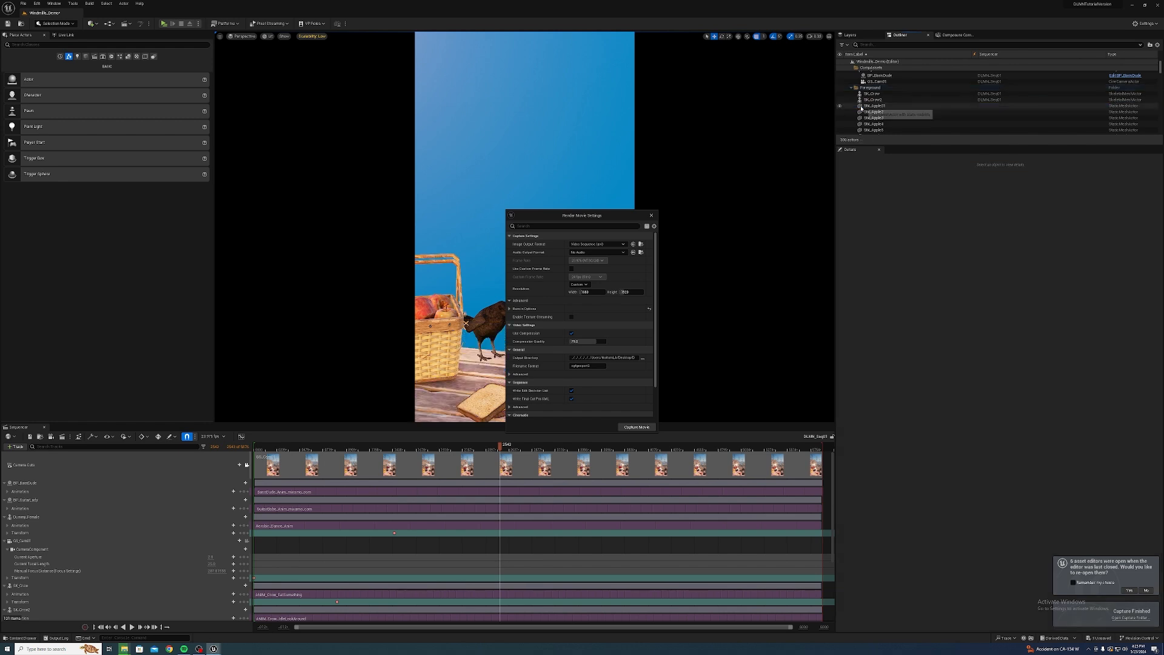
click(651, 215)
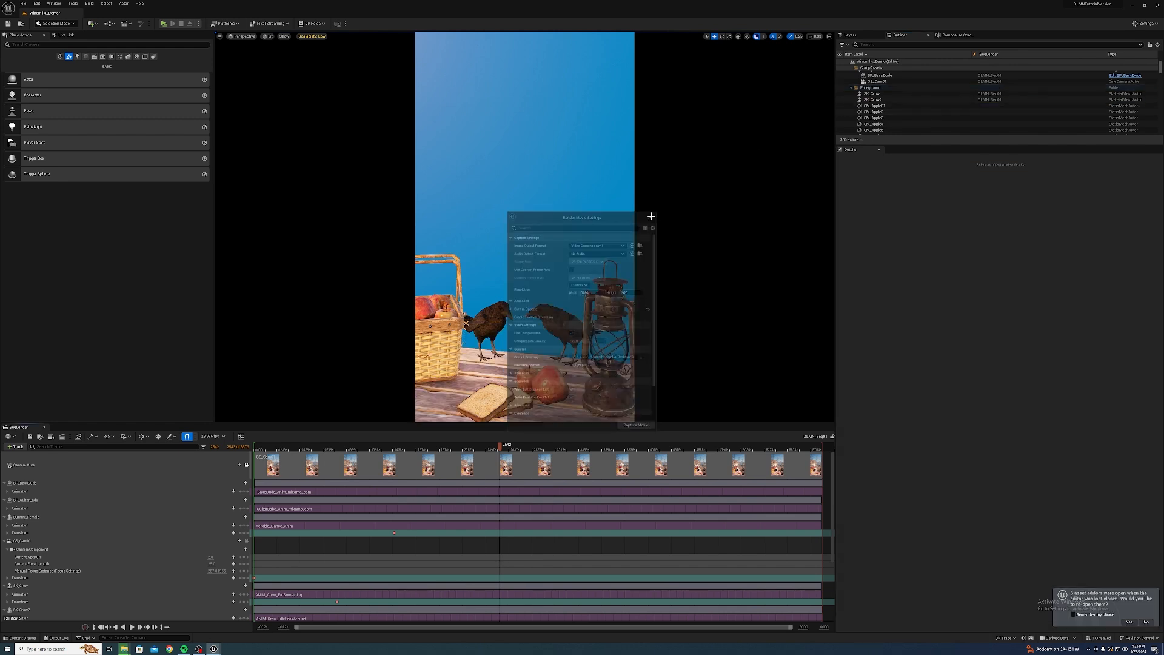
click(489, 449)
drag(490, 449, 471, 449)
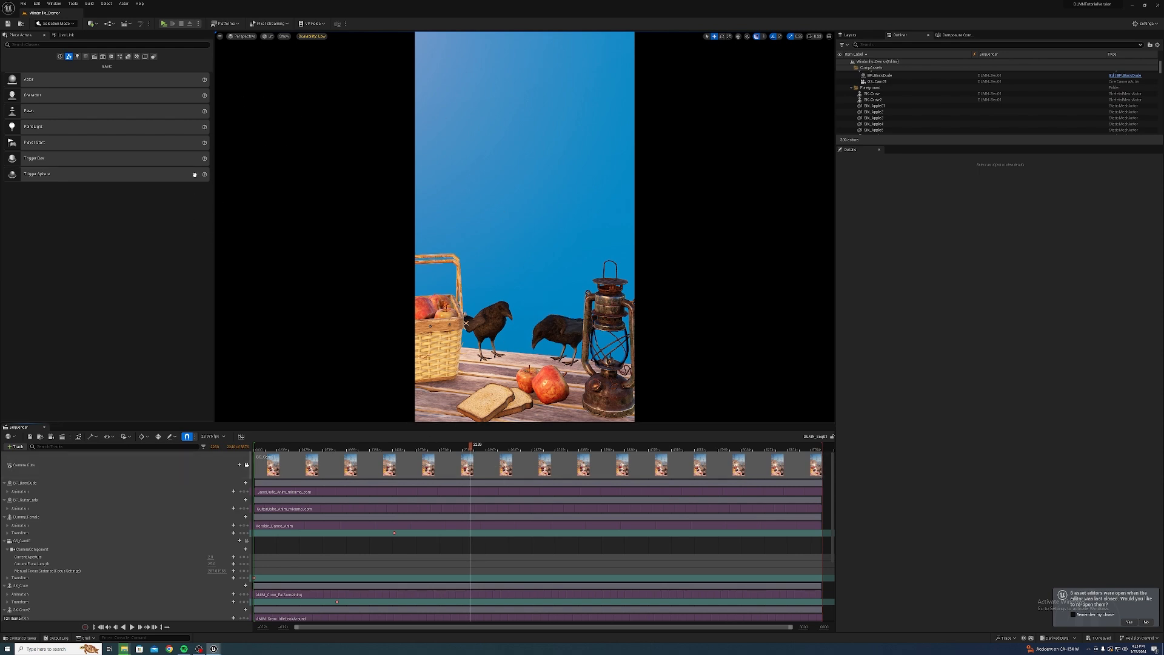
- Render the foreground without the tablecloth as cgfgexport3, saving the changed level first
click(62, 436)
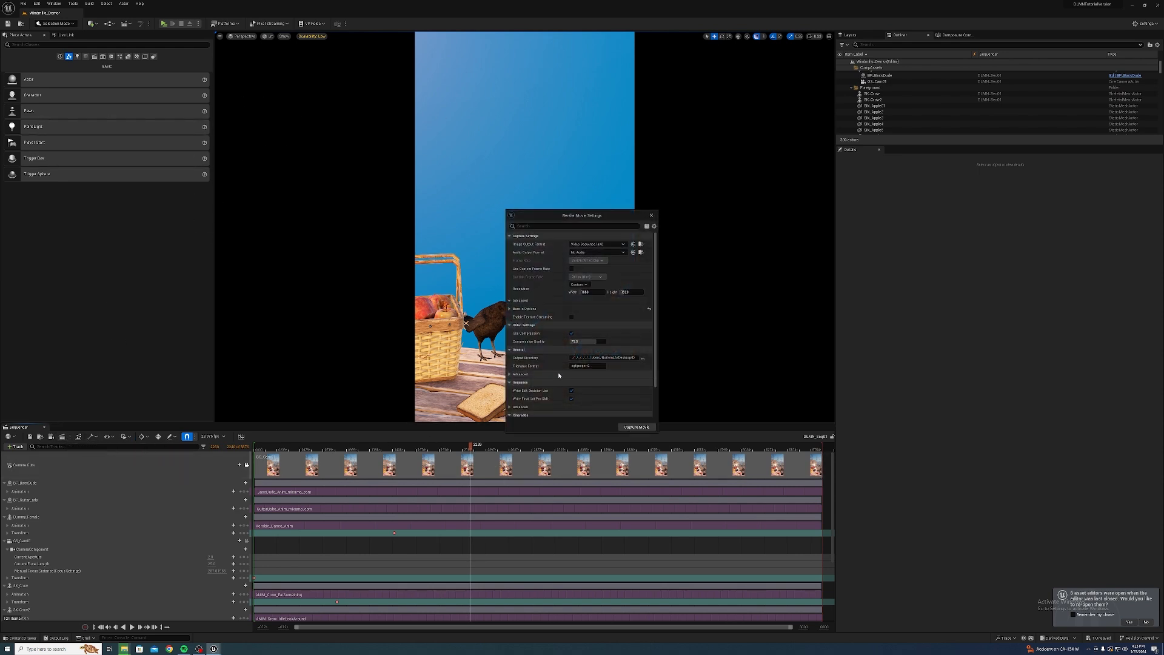
click(593, 366)
click(595, 366)
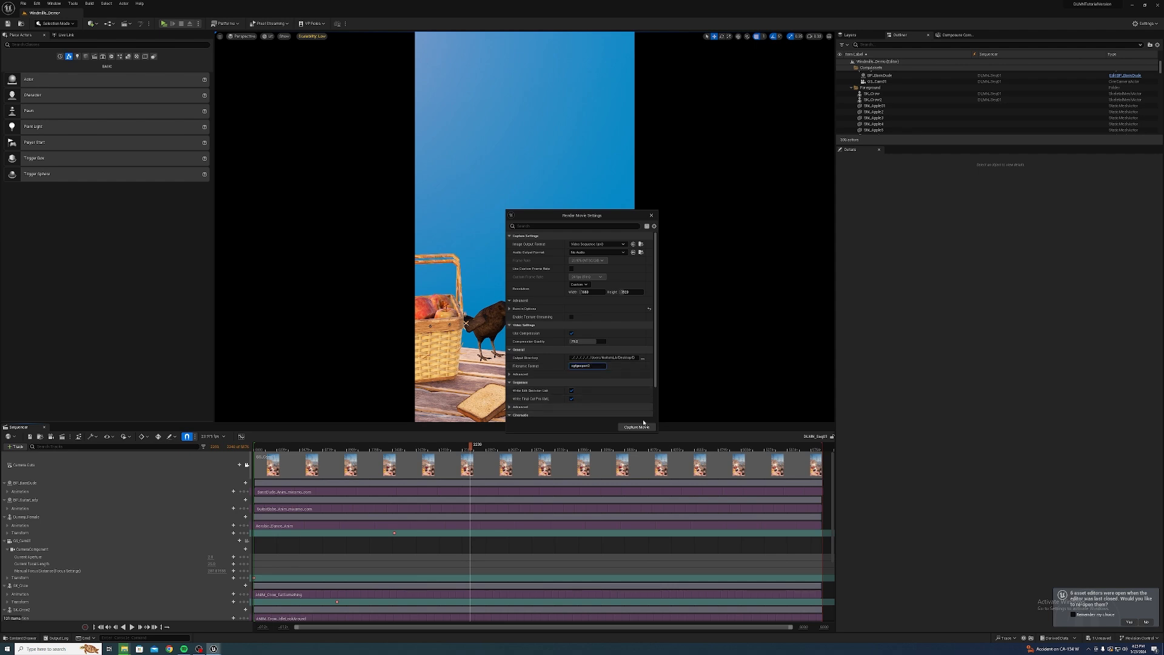
click(635, 427)
click(599, 395)
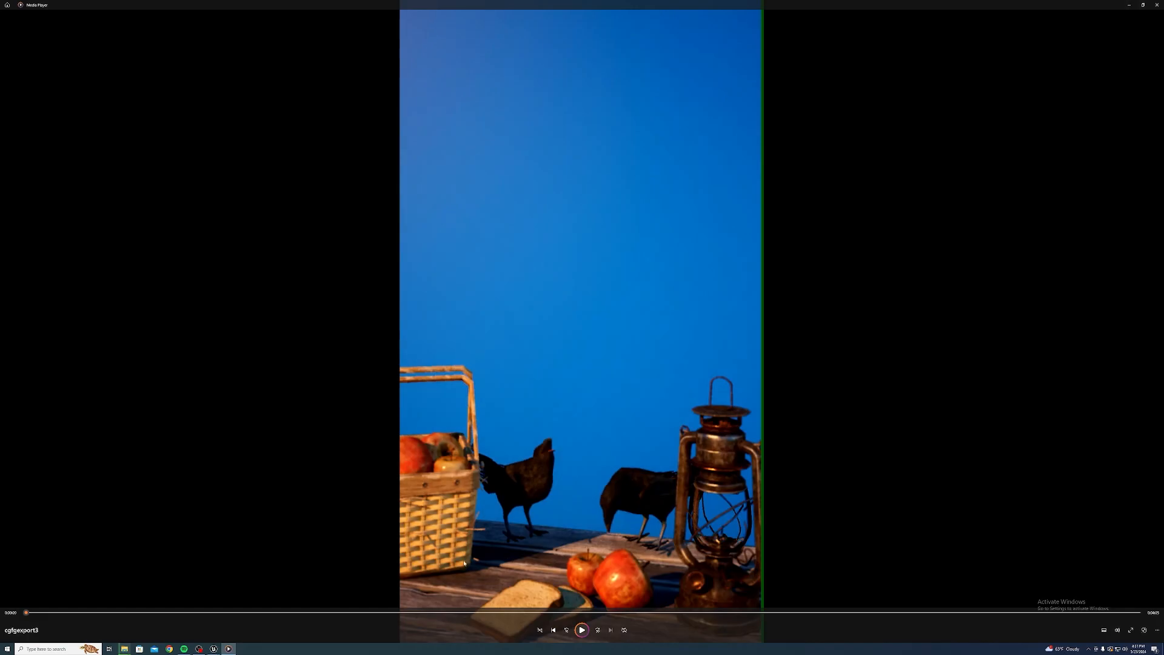
- Review the rendered cgfgexport3 video, then close the player and the render settings
drag(476, 614, 692, 621)
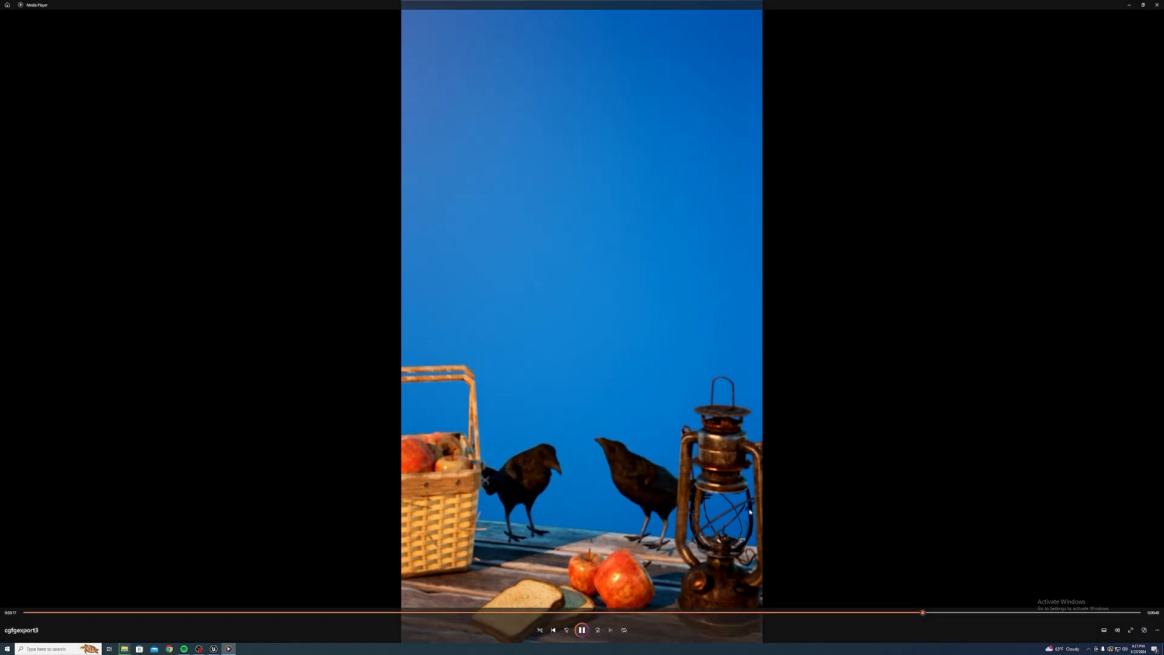
click(1157, 5)
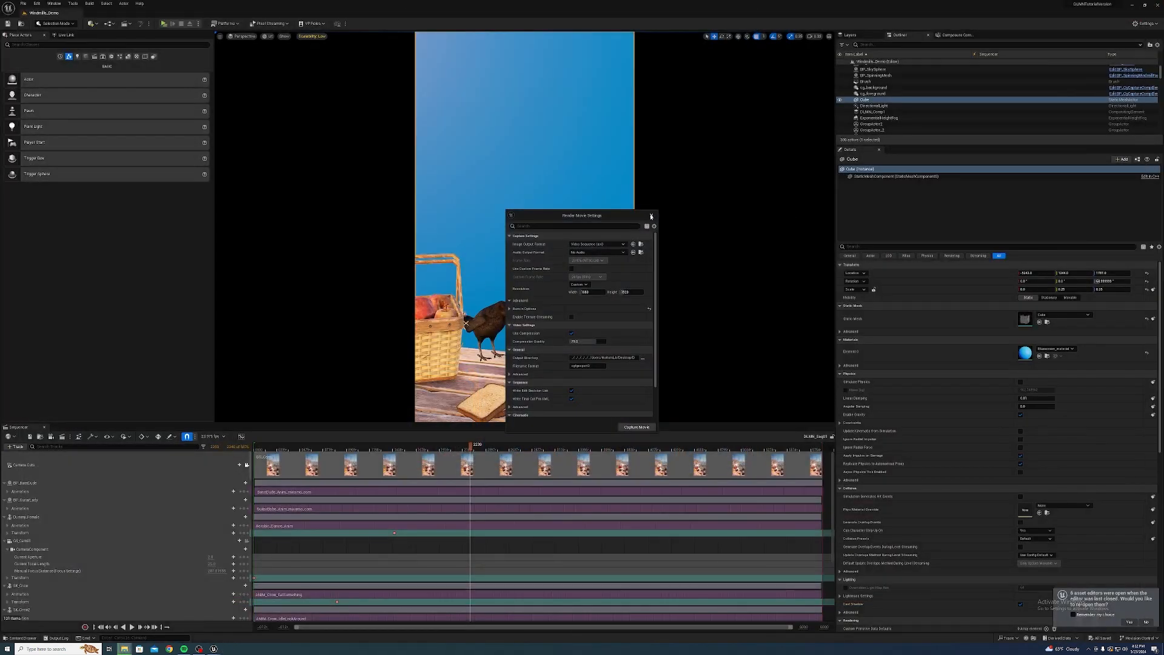
click(650, 215)
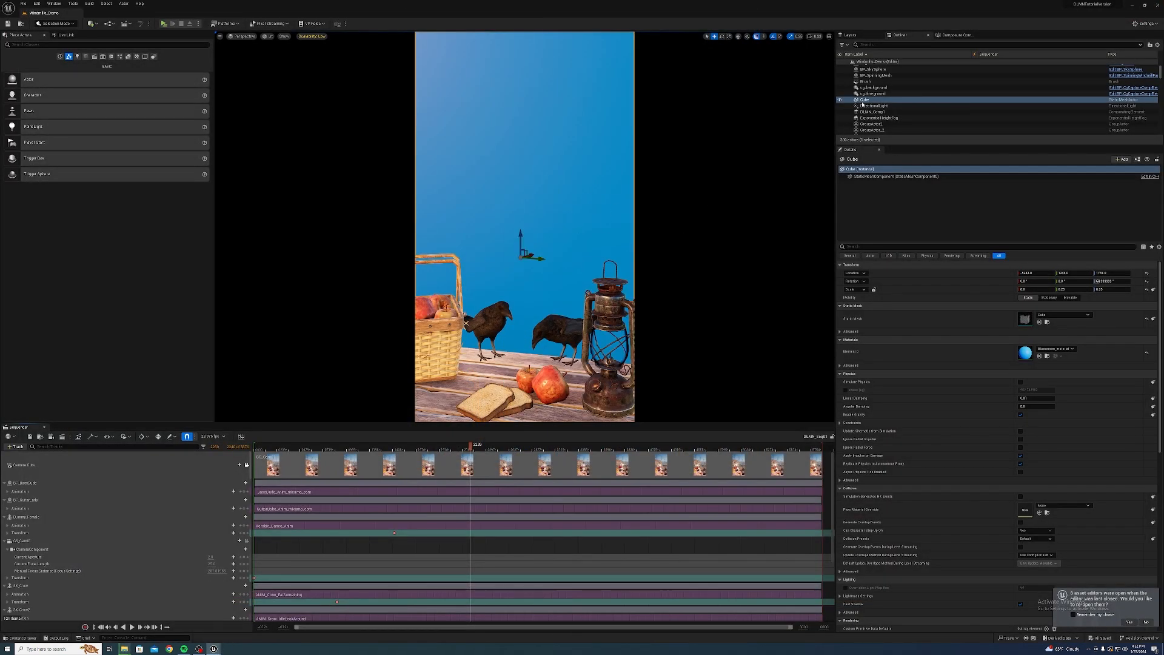
- Select the blue cube and try a different Z rotation for it
click(860, 99)
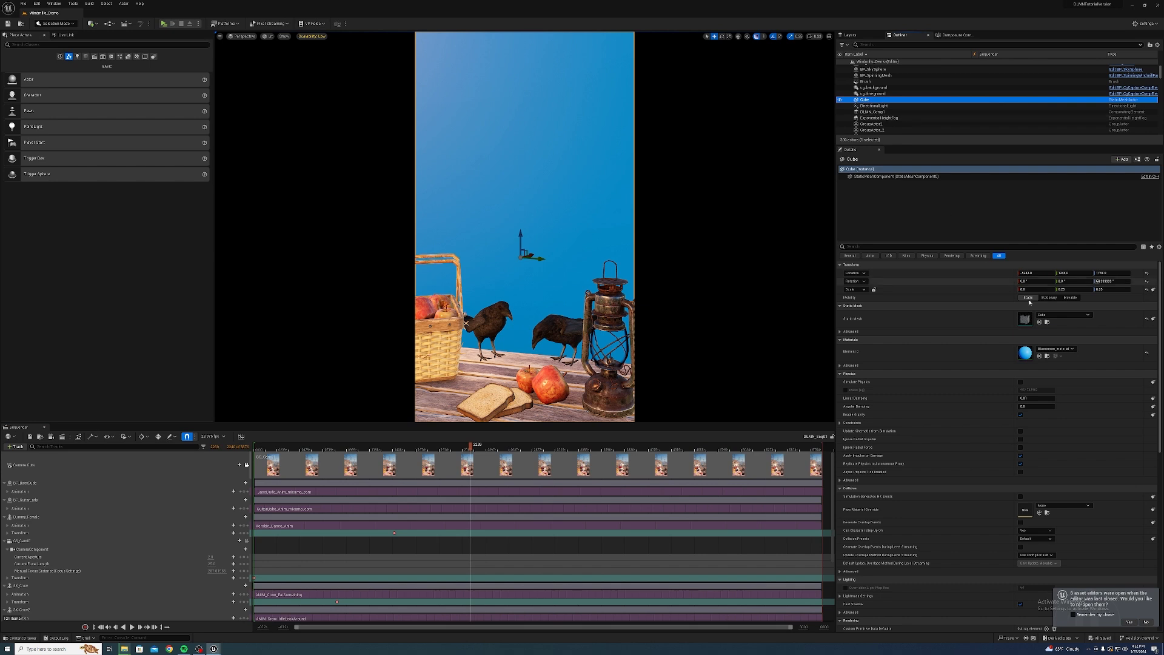
click(1107, 281)
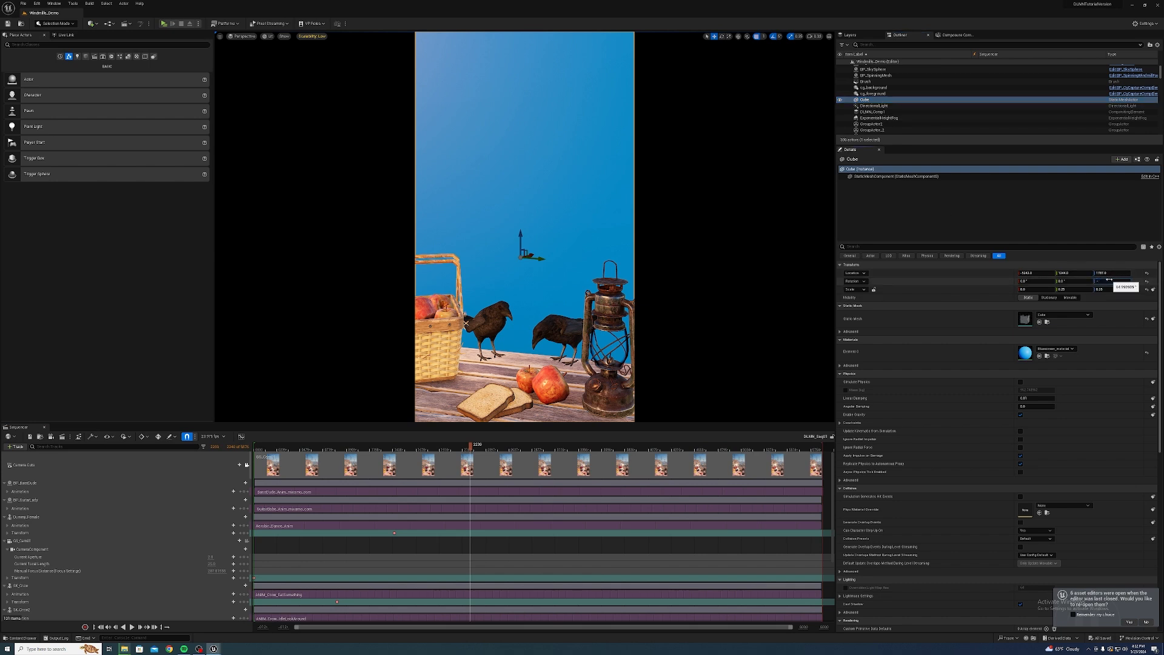
text(-90)
key(Return)
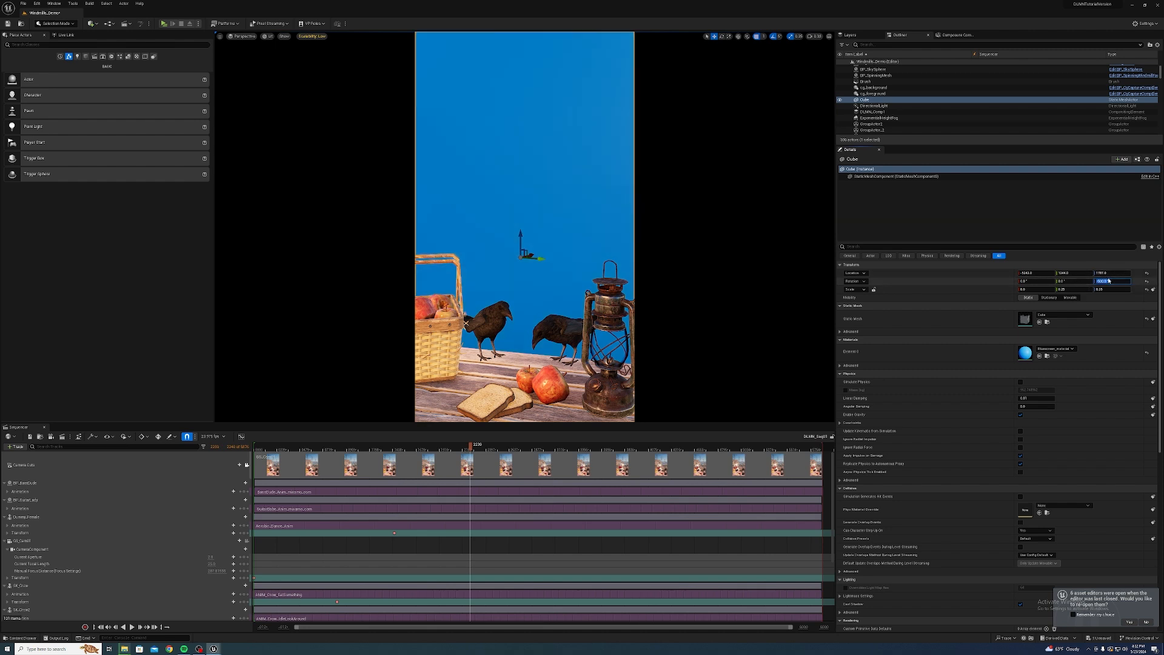
- Set the blue cube's scale to 1 on the X, Y and Z axes
click(1039, 289)
click(1037, 289)
text(1)
key(Return)
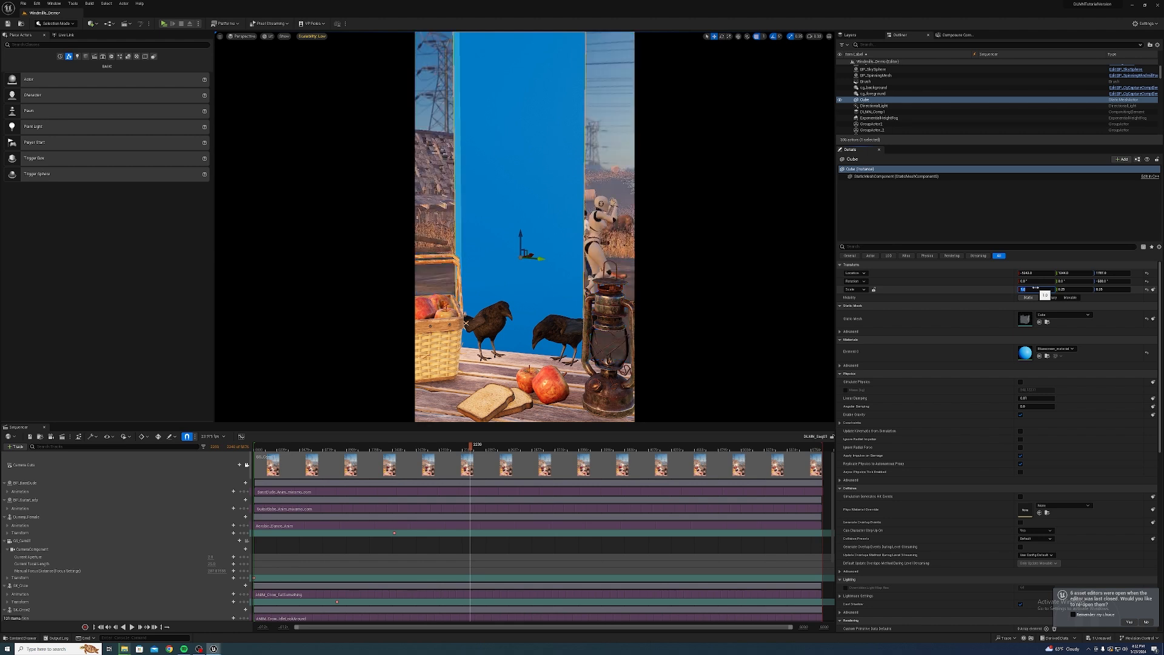
click(1068, 289)
text(1)
key(Return)
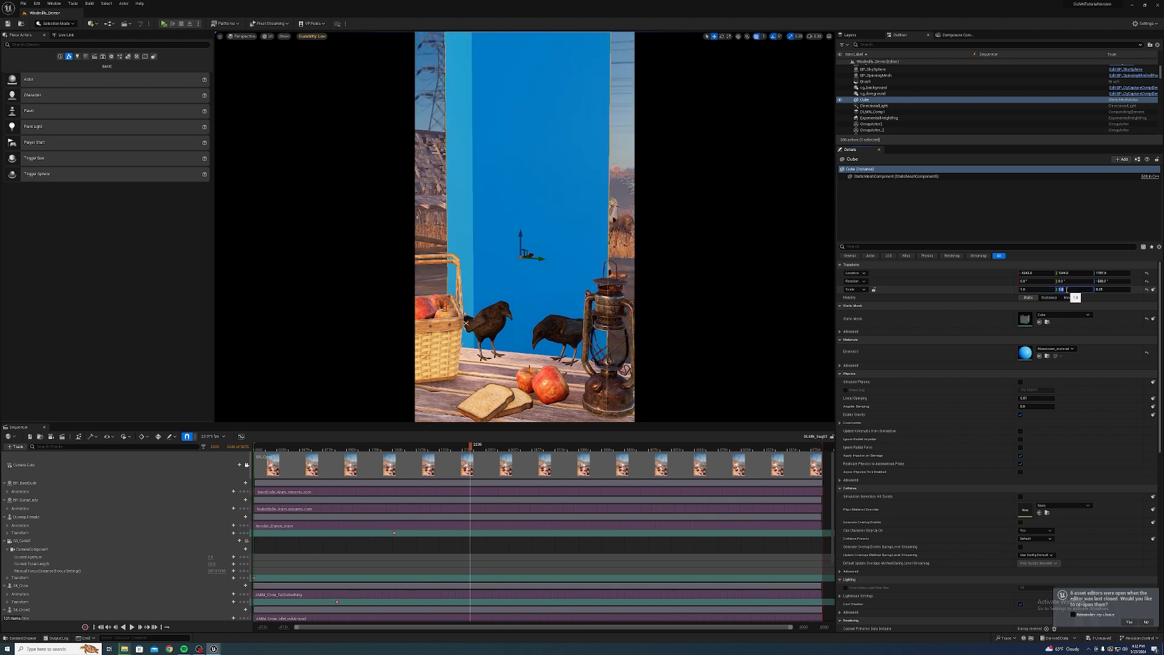
click(1116, 289)
text(1)
key(Return)
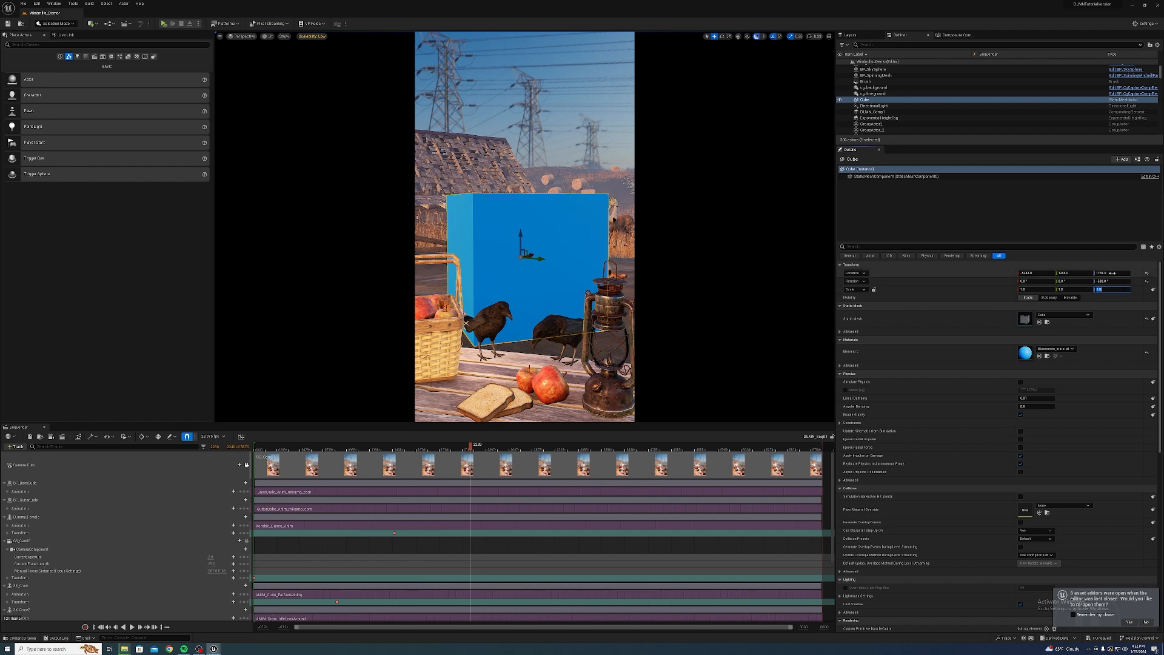
- Set the blue cube's Z rotation to 0 and its Z location to -500 to drop it out of the shot
click(1110, 281)
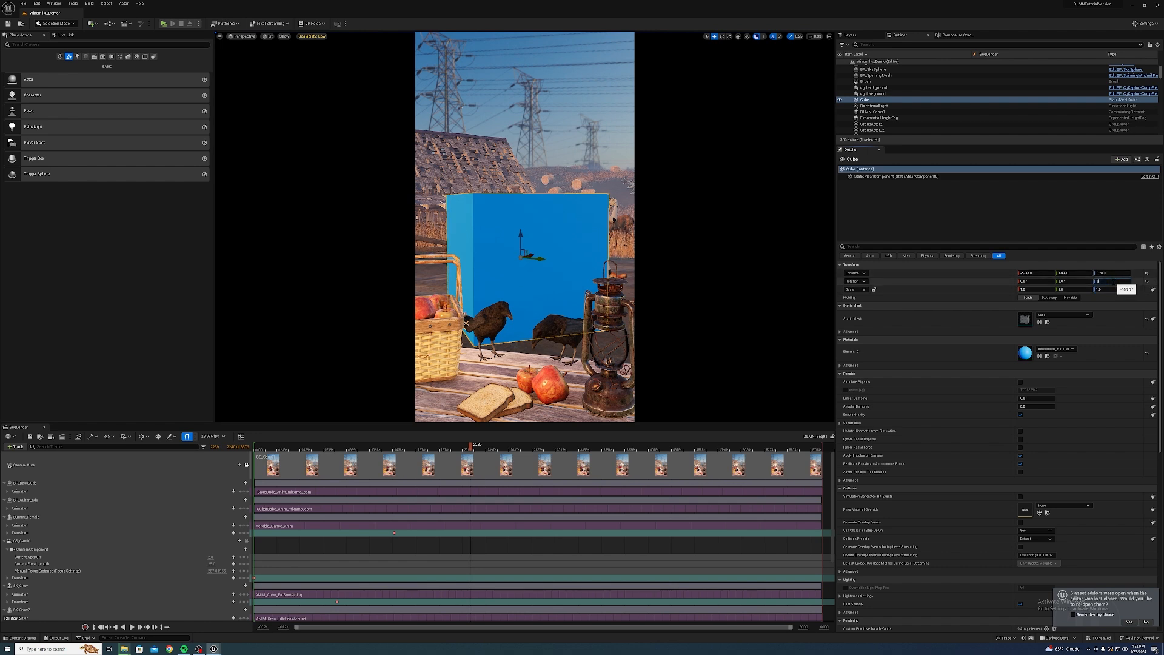
key(Return)
click(1119, 274)
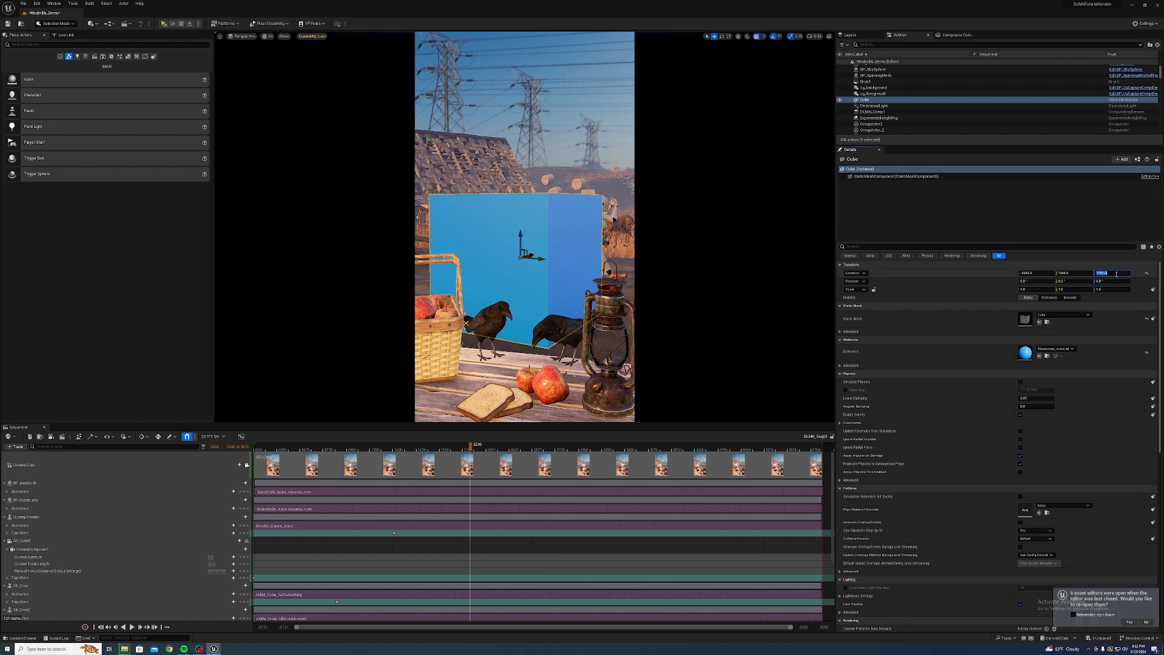
text(-500)
key(Return)
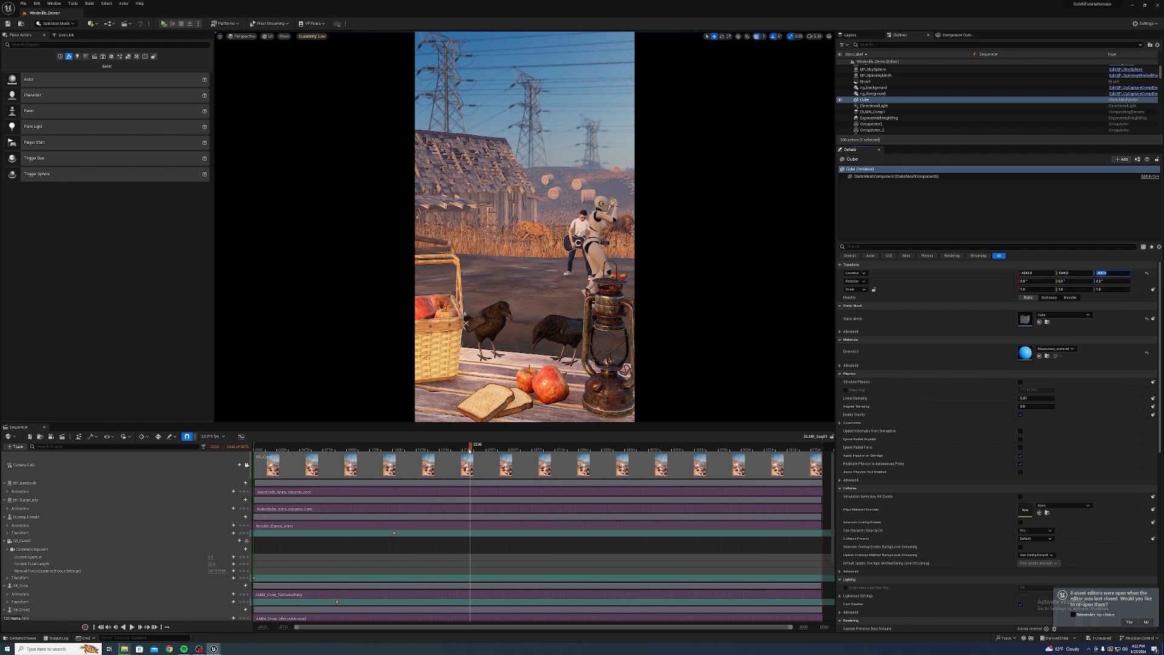
- Start a new movie render of the background pass, changing the final number of the movie's file name to 1
drag(464, 450, 497, 454)
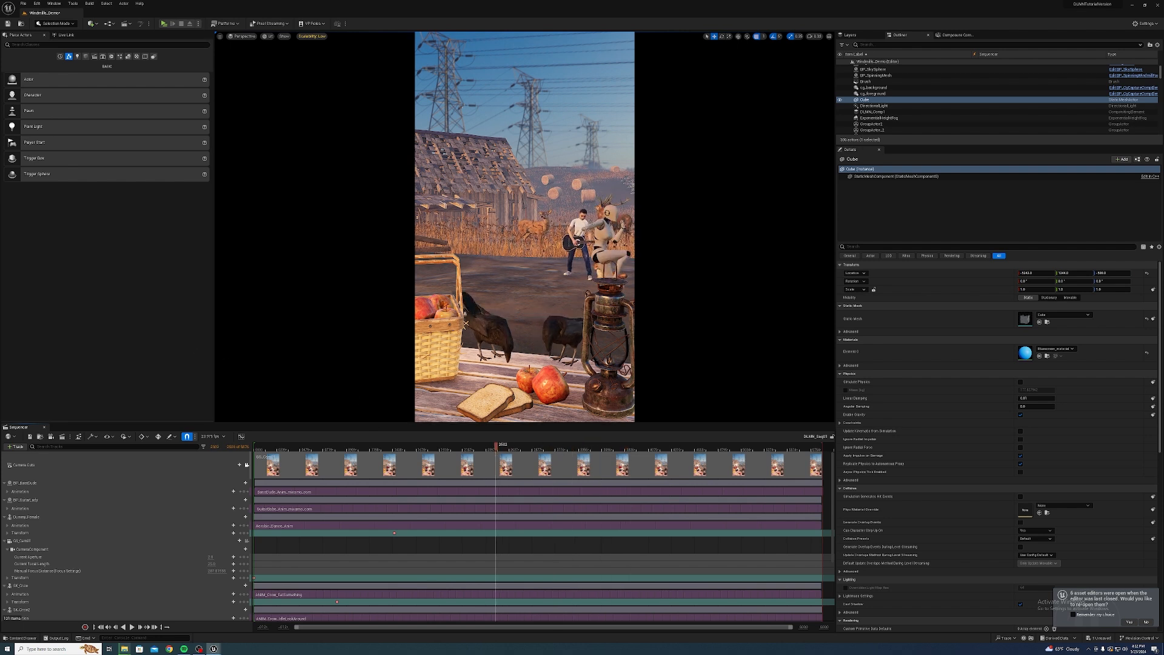
click(62, 437)
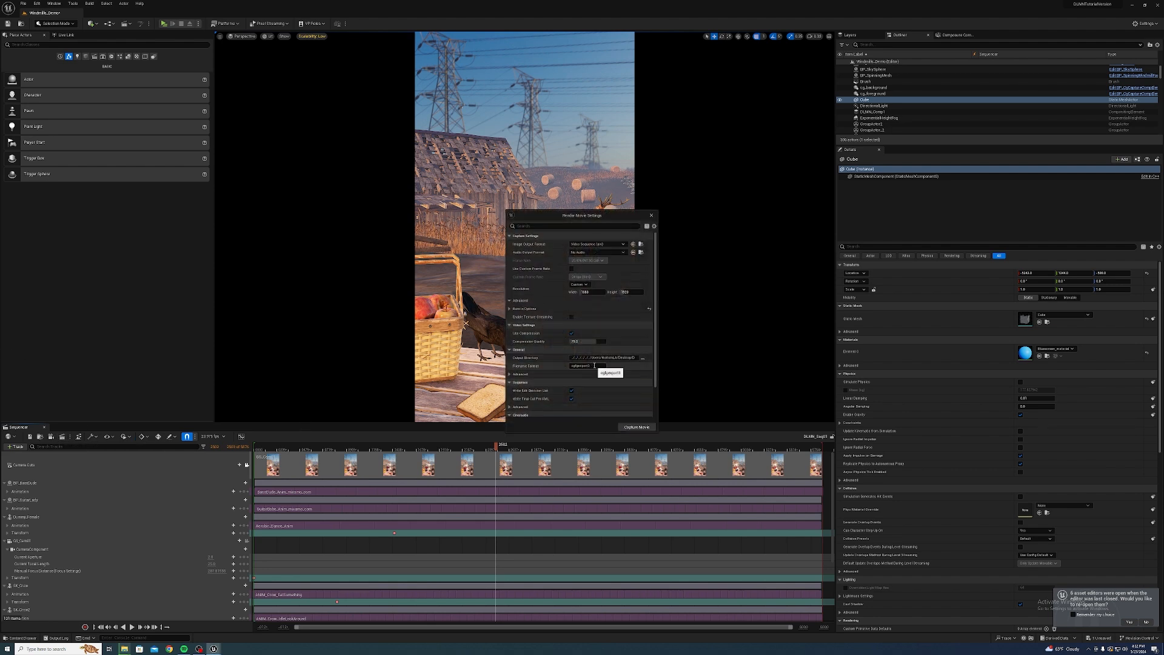
click(580, 366)
key(BackSpace)
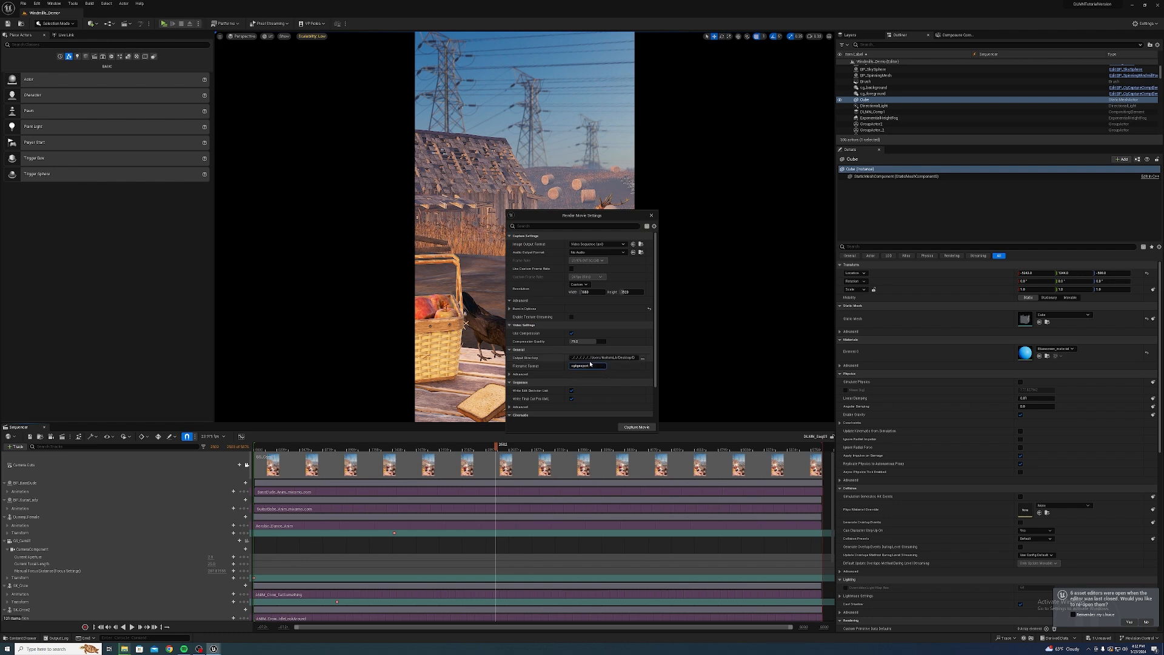
text(1)
click(636, 426)
click(603, 394)
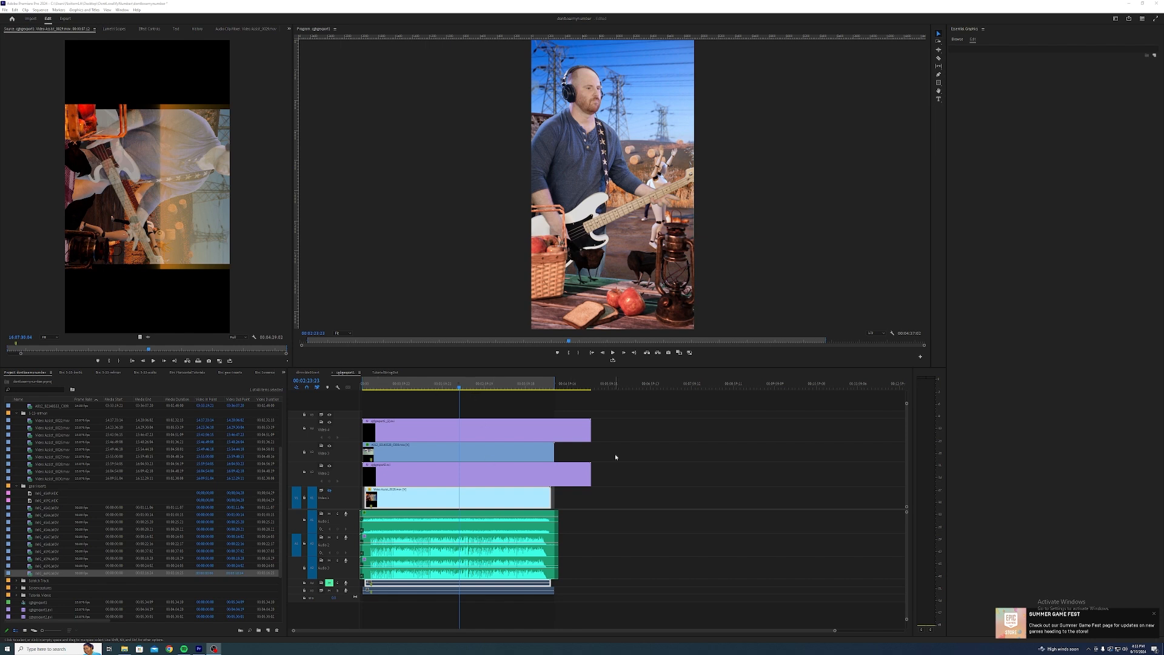
- Switch to the Premiere Pro project and play the finished composite from about one minute in
click(401, 385)
key(space)
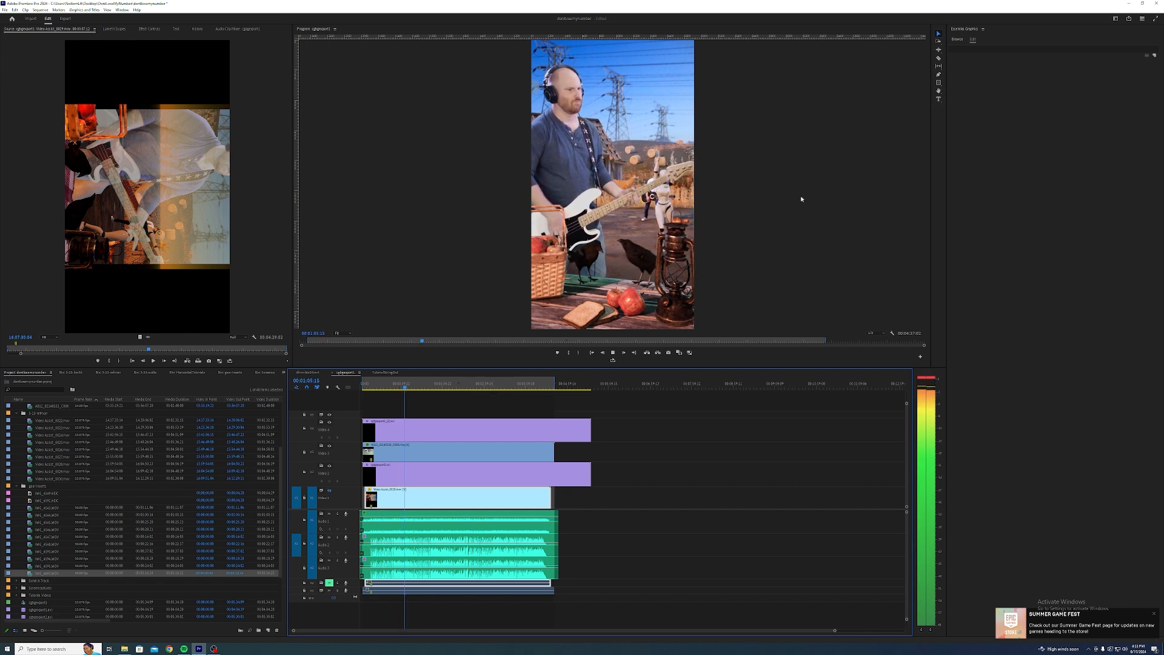
key(space)
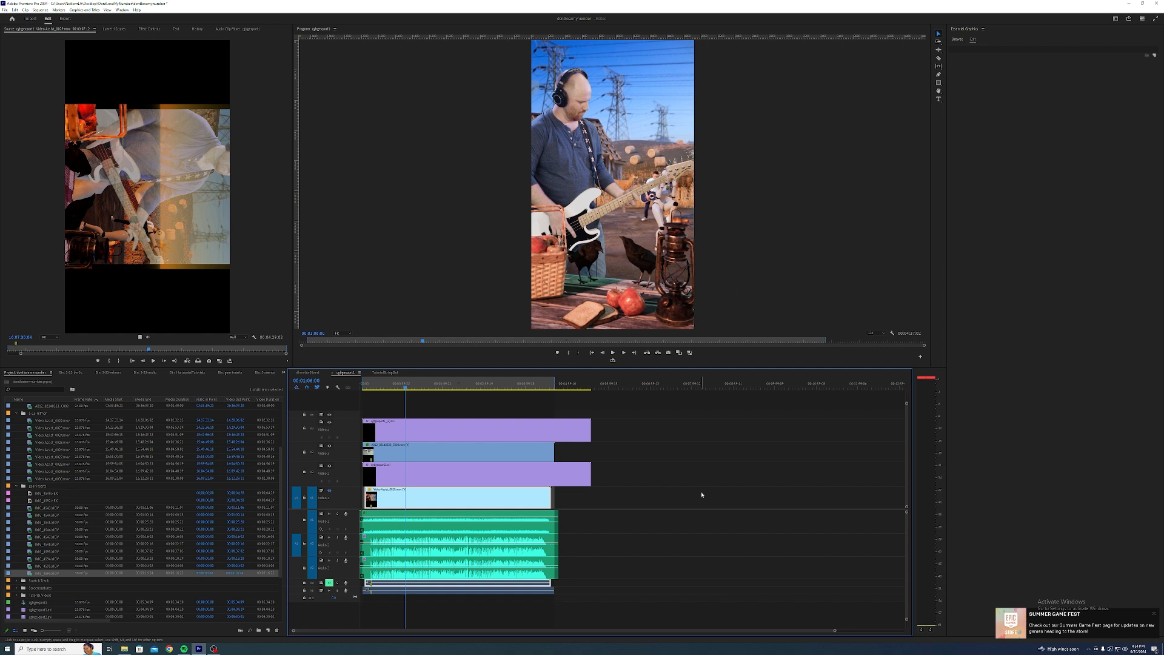
- Hide the composite's video tracks, show only the reference video on track 1, and play it briefly
click(329, 465)
click(330, 445)
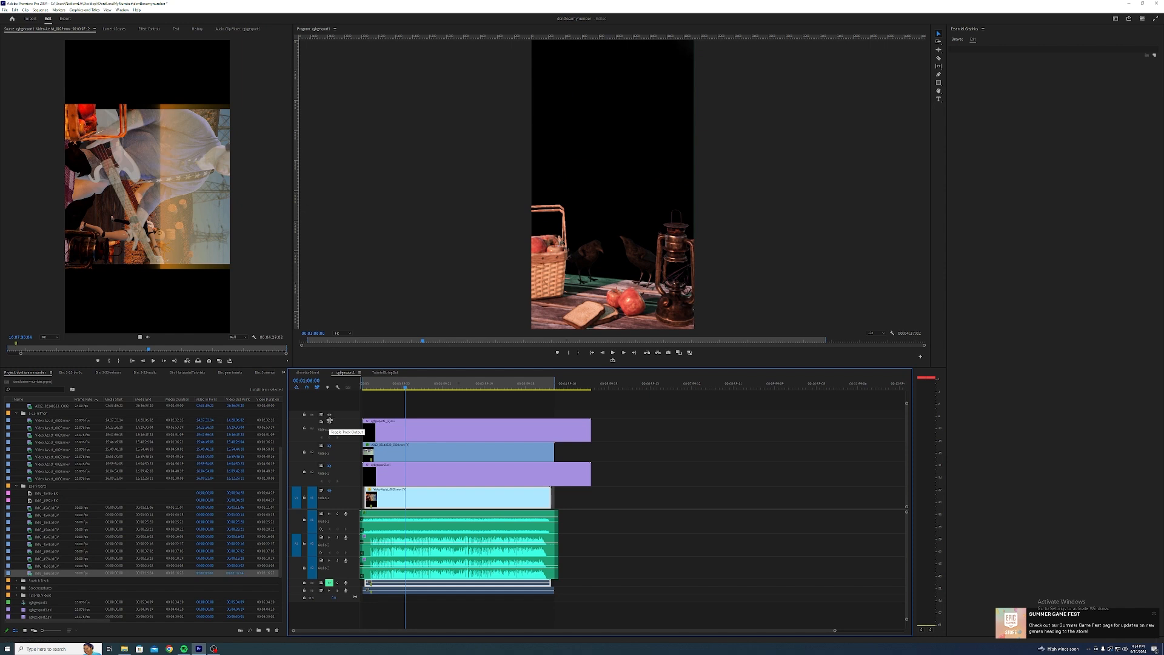
click(330, 490)
click(329, 490)
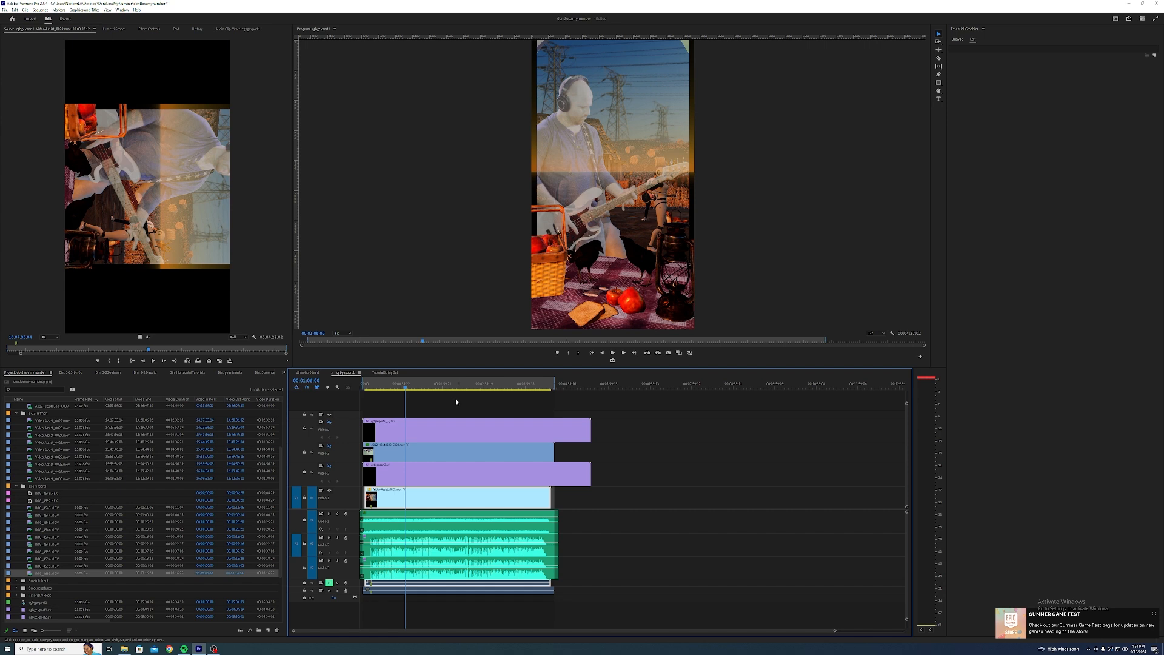
key(space)
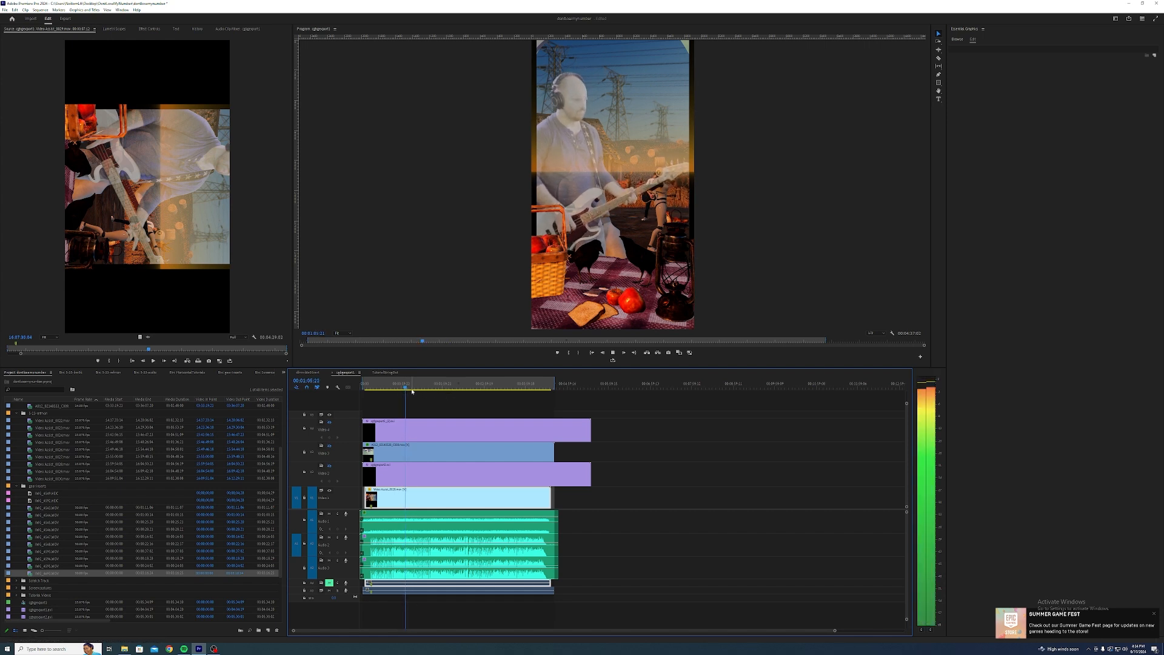
key(space)
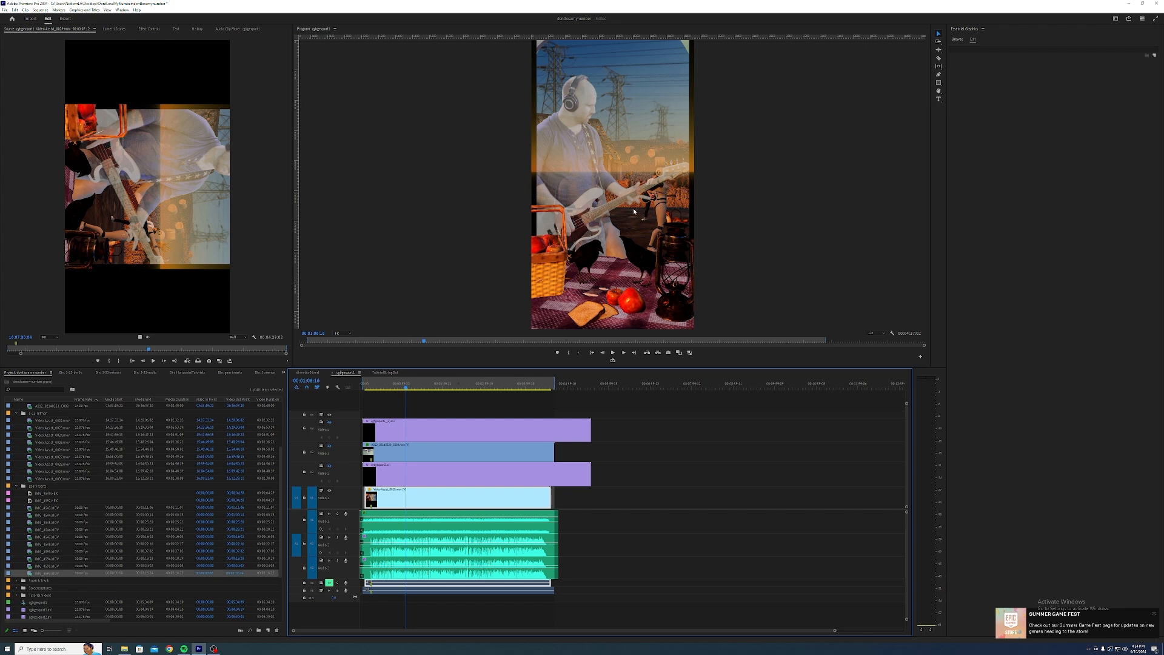
- Hide the reference video and show the rendered background on track 2, playing it on its own
click(328, 490)
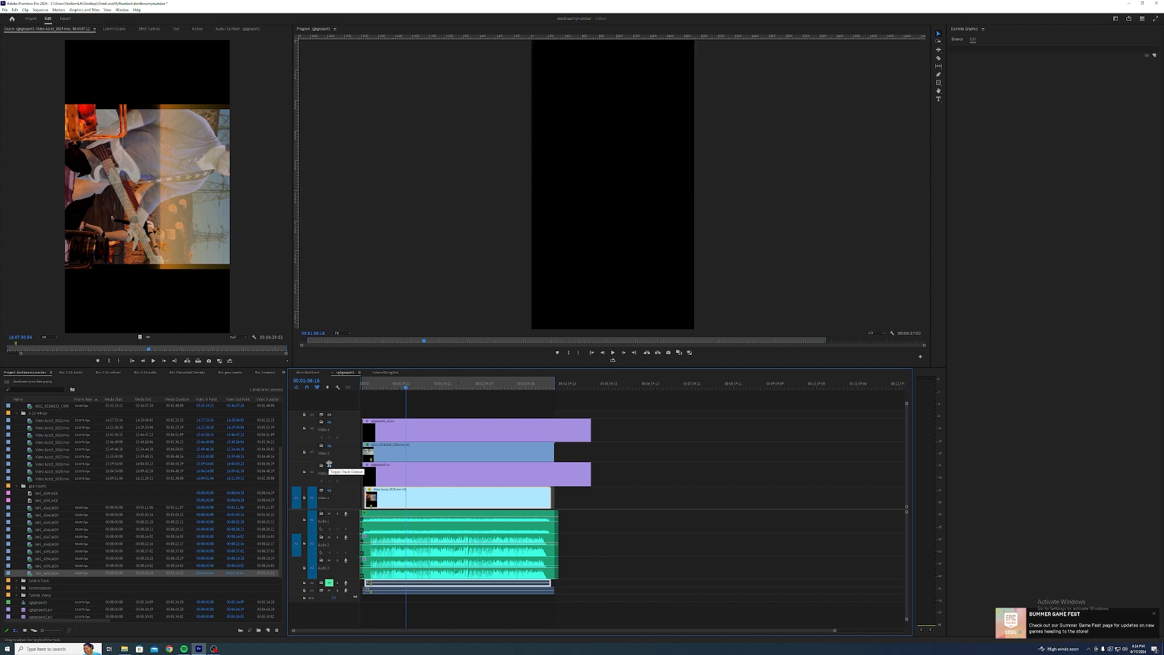
click(329, 465)
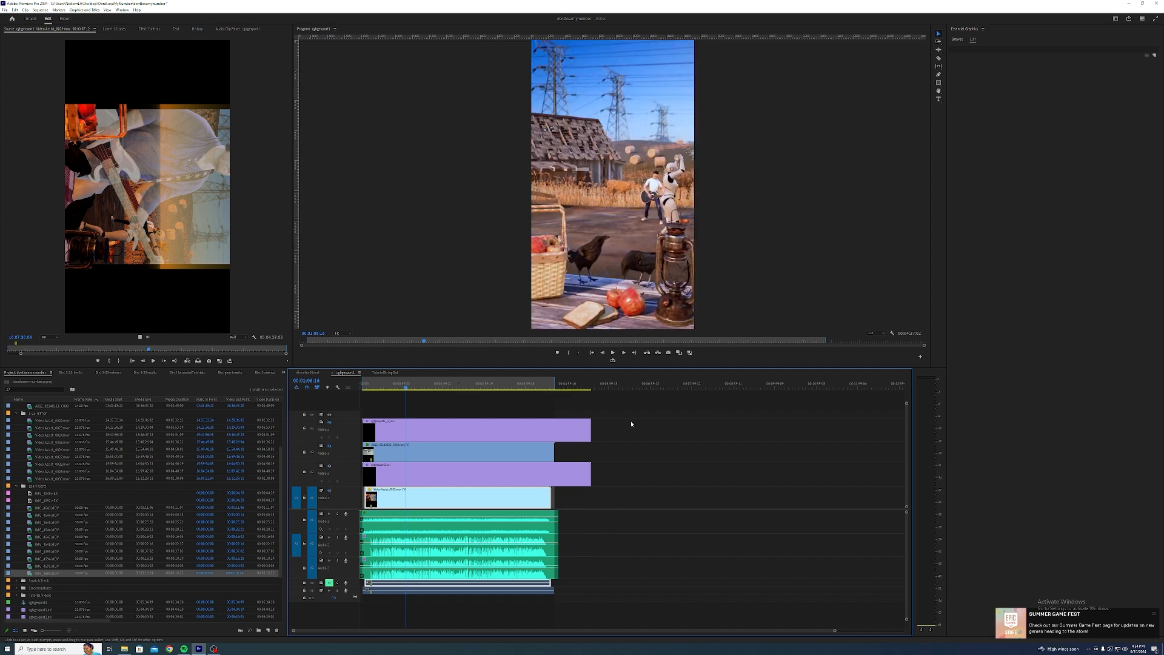
key(space)
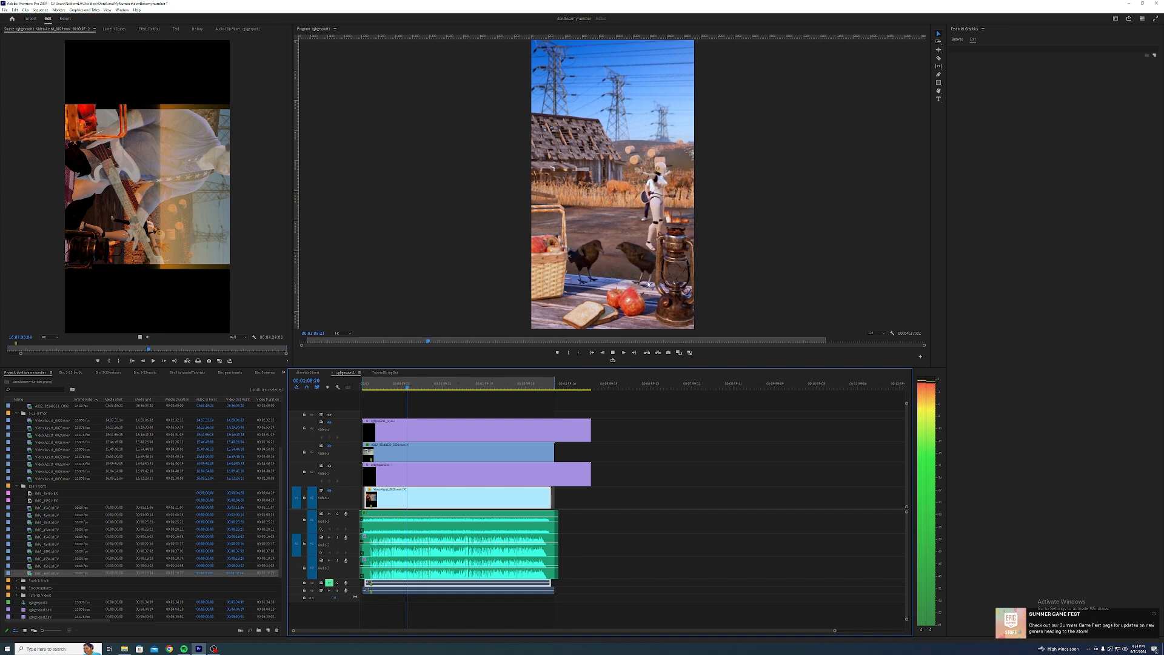
key(space)
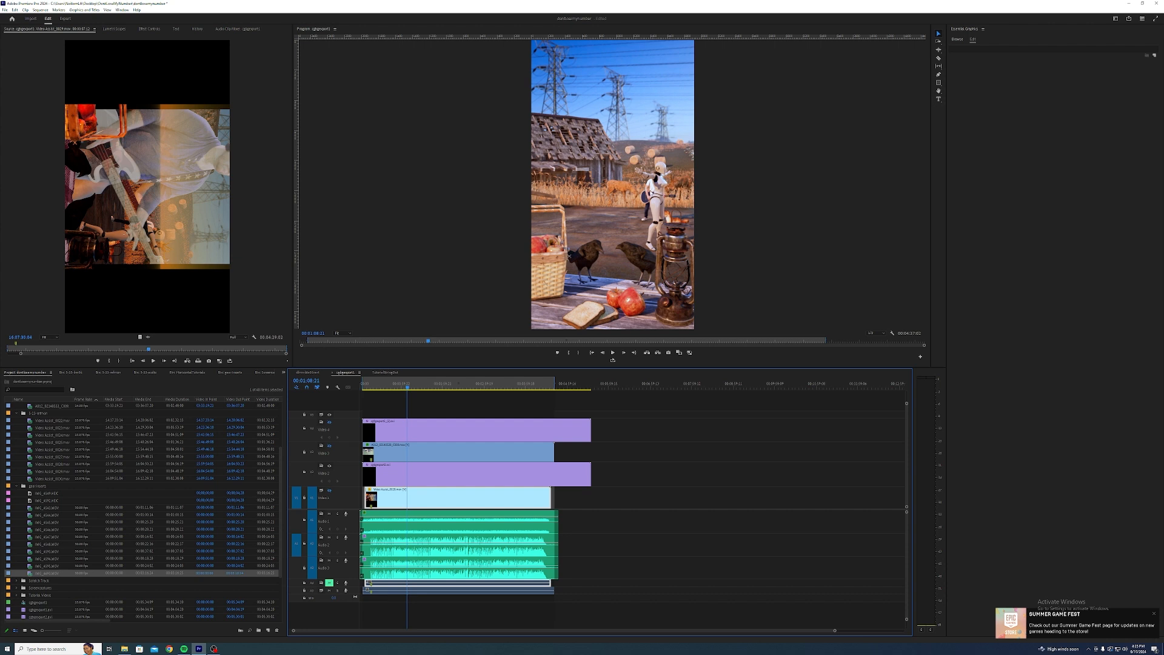
- Show track 3 with the guitarist clip, select the clip, widen the source area and display its effect controls
click(329, 446)
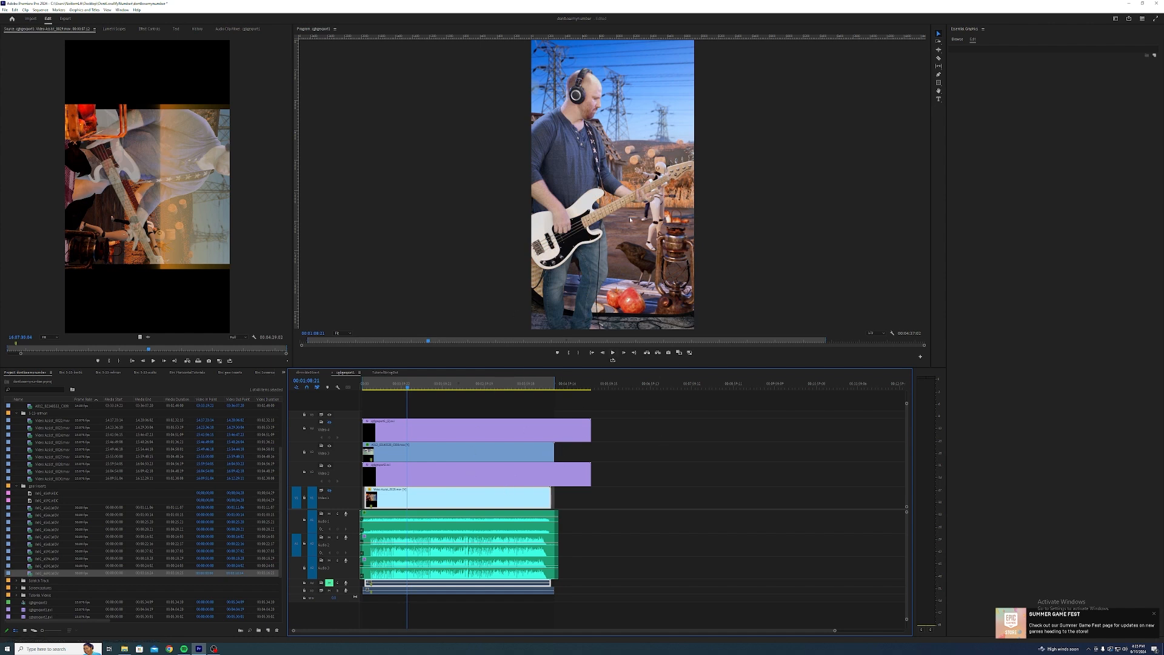
click(426, 451)
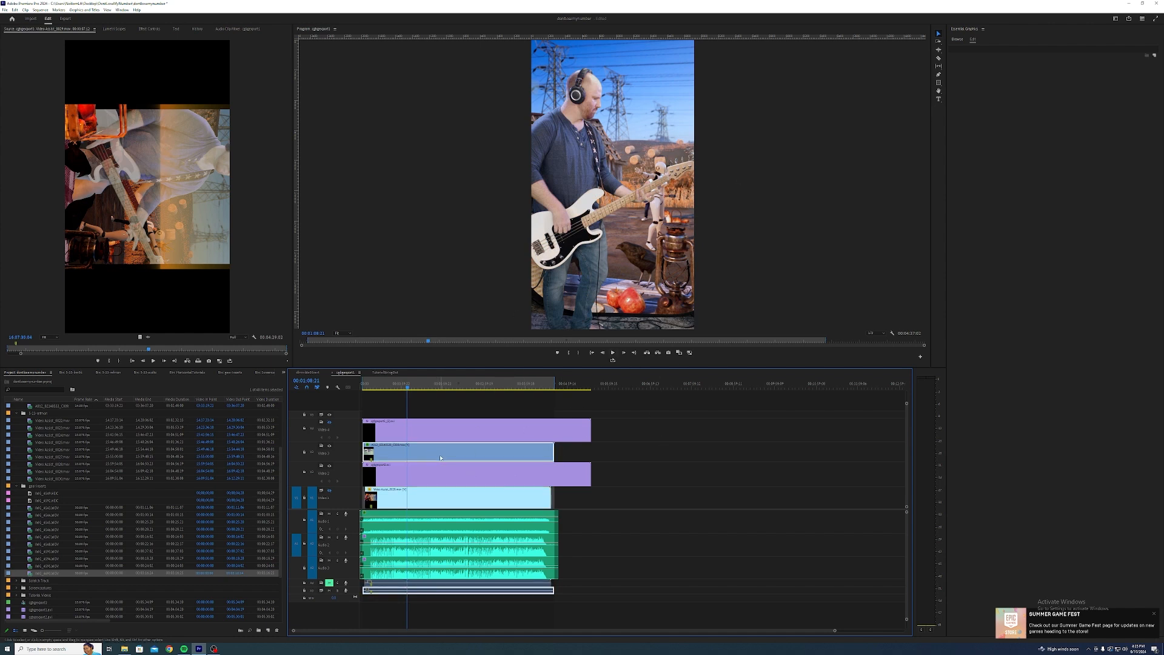
double_click(426, 451)
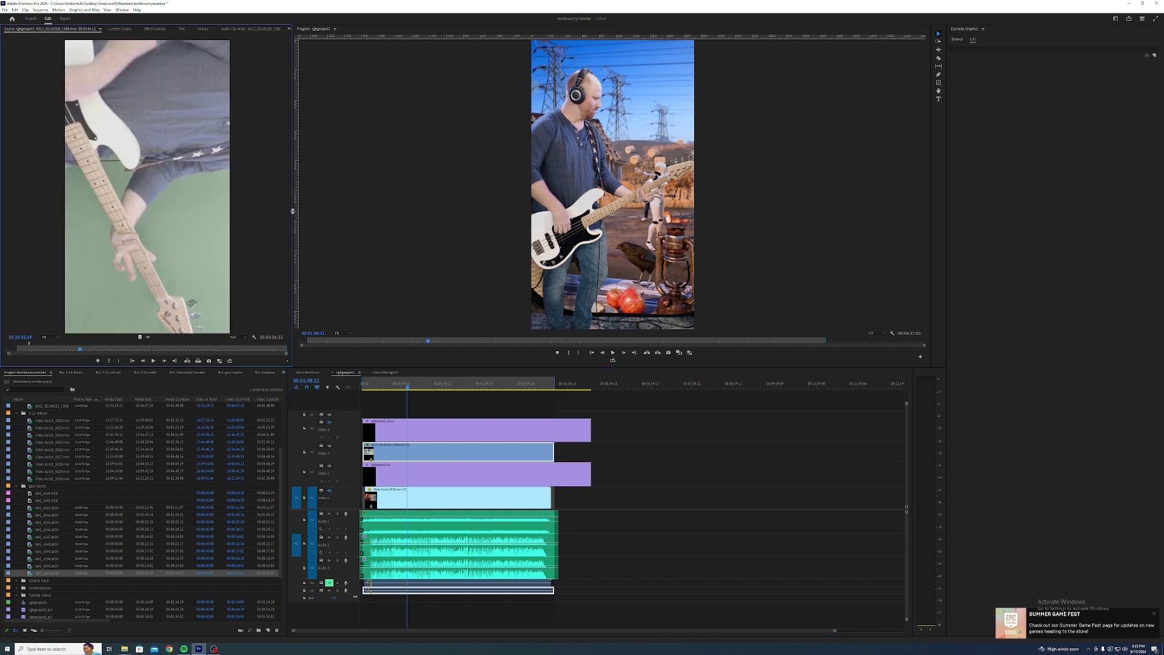
drag(292, 211, 410, 212)
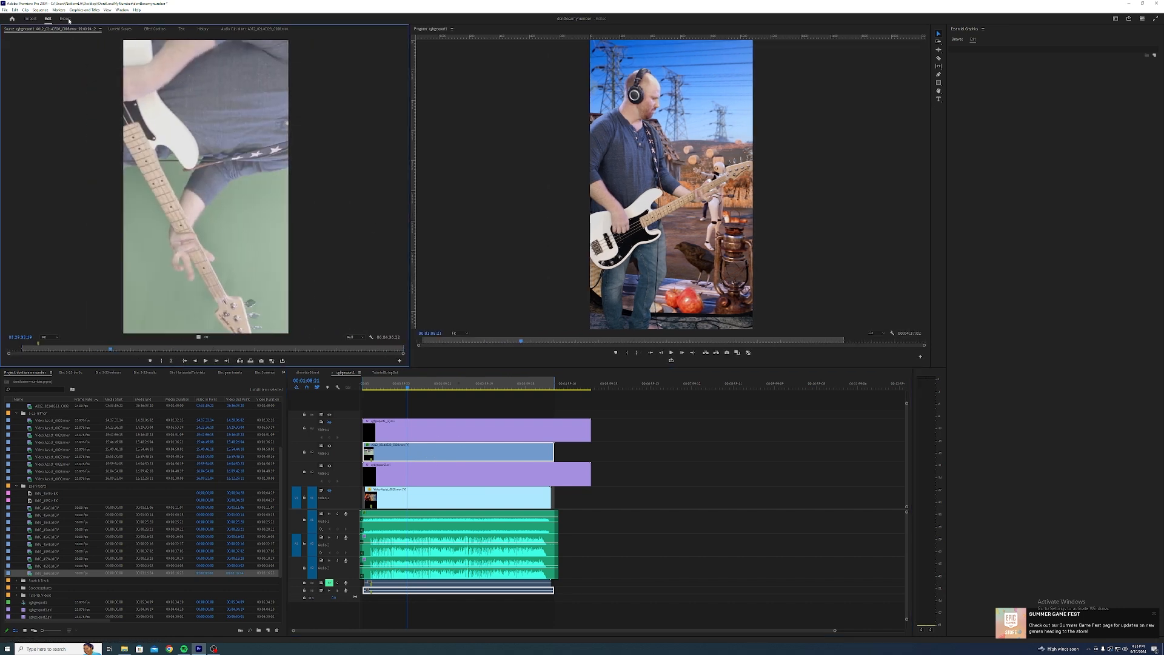
click(155, 29)
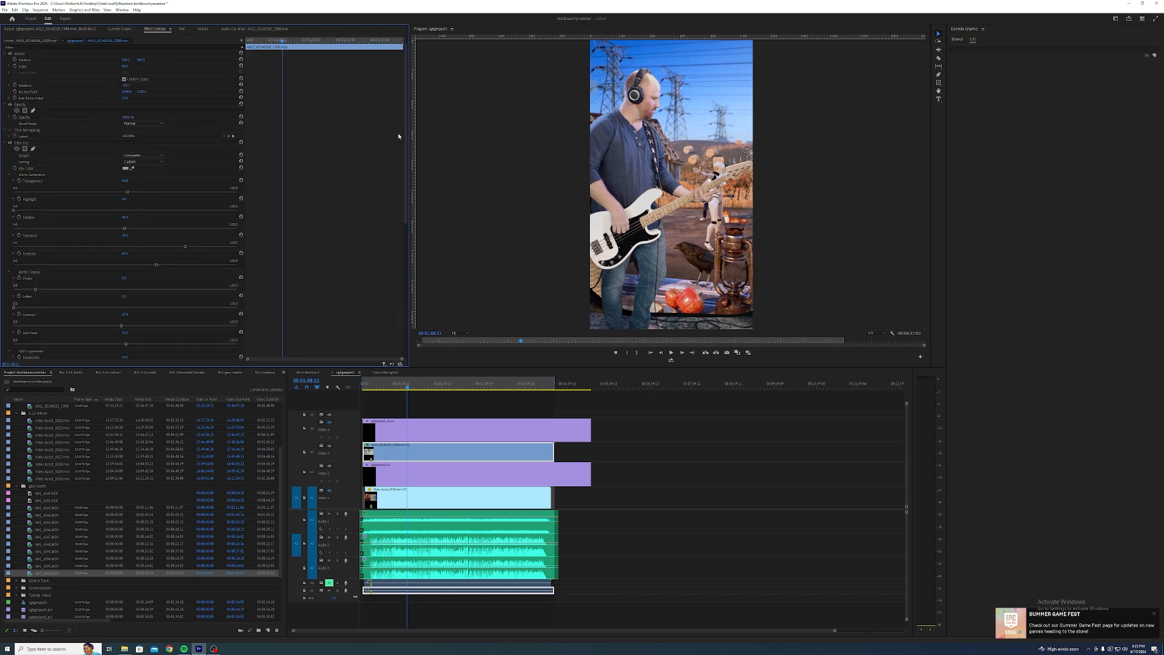
- Disable and collapse the guitarist clip's Ultra Key, and turn its Crop off and back on to compare the raw footage
click(10, 144)
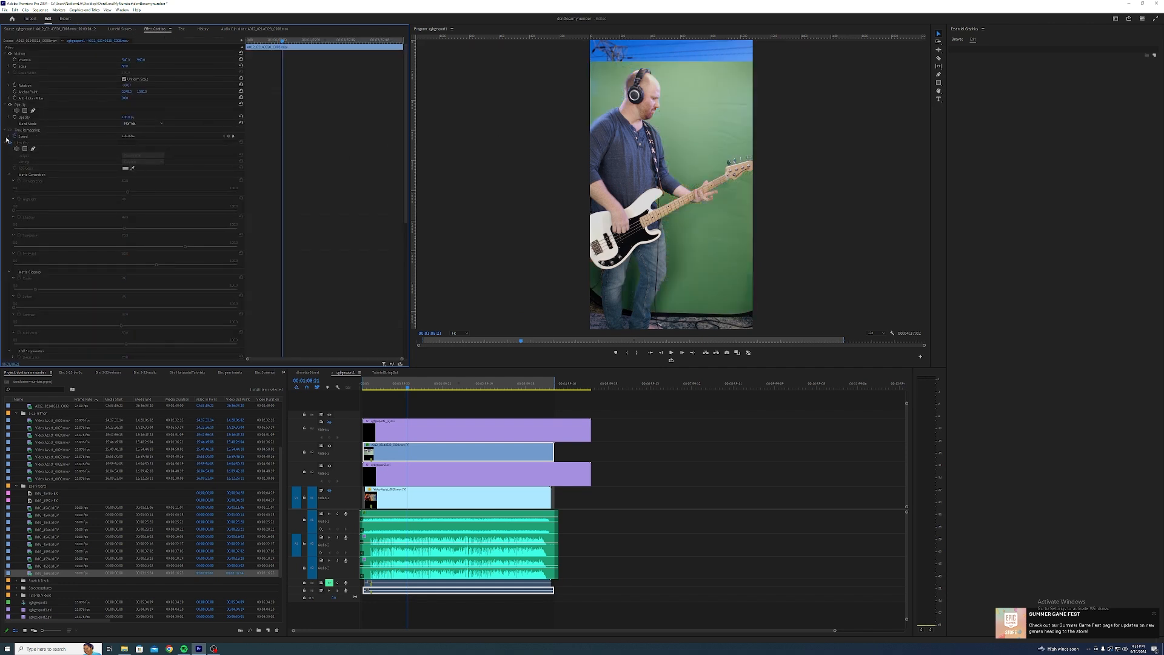
click(6, 143)
click(10, 201)
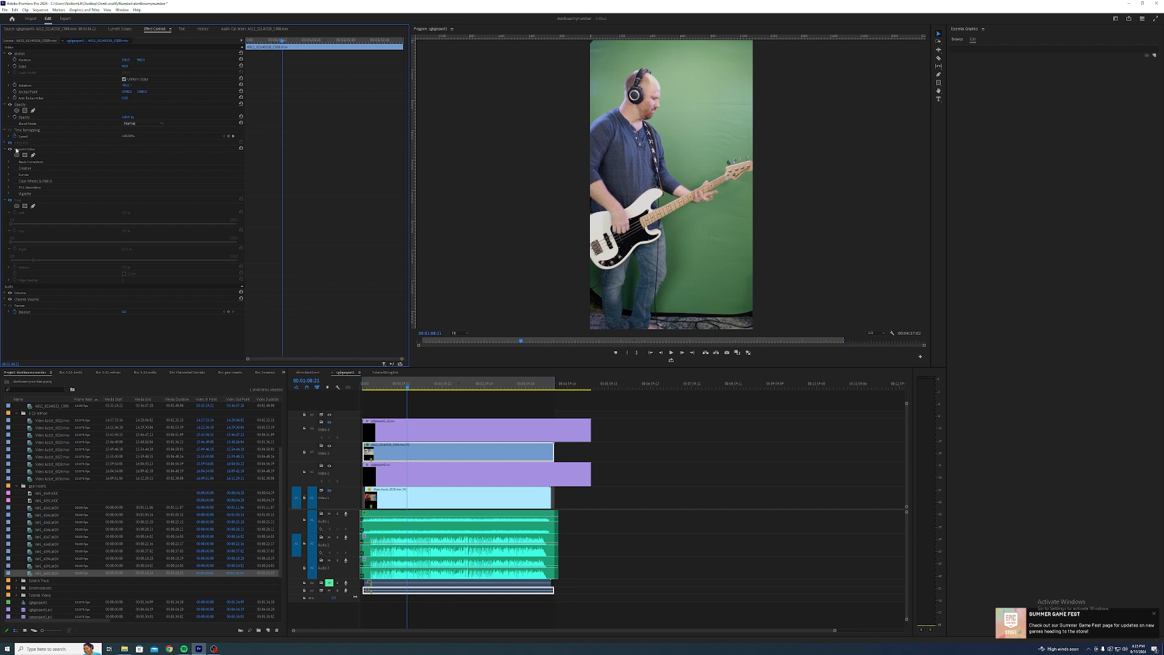
click(9, 202)
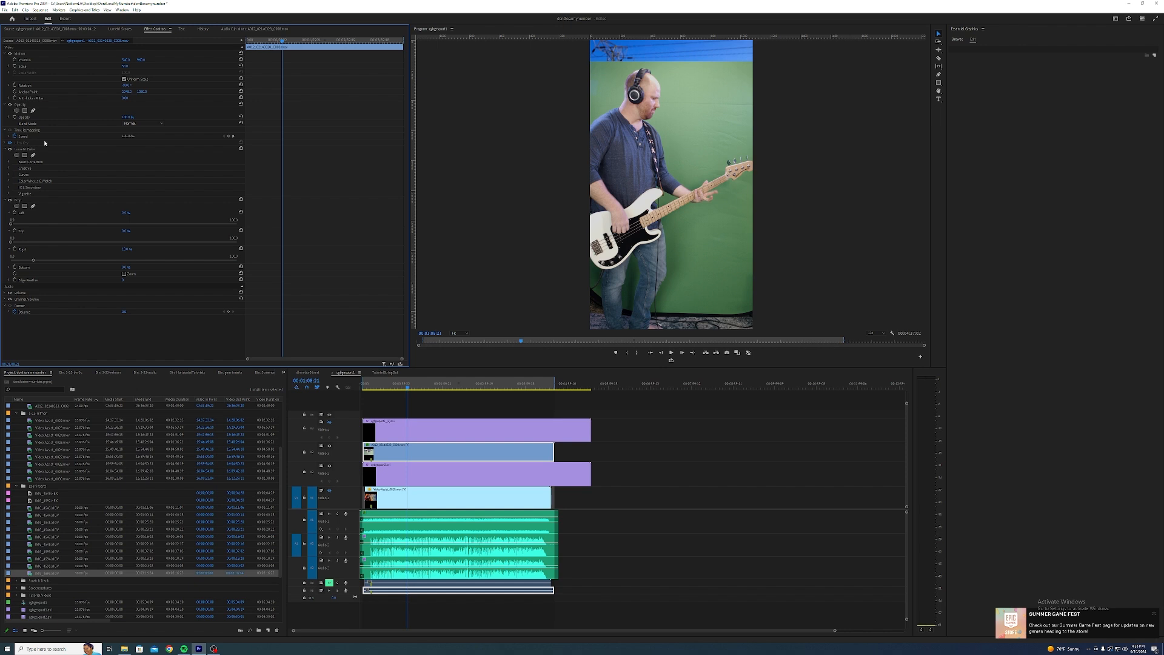
- Re-enable Ultra Key on the guitarist clip and sample its key color from the green backdrop beside him
click(10, 143)
click(5, 144)
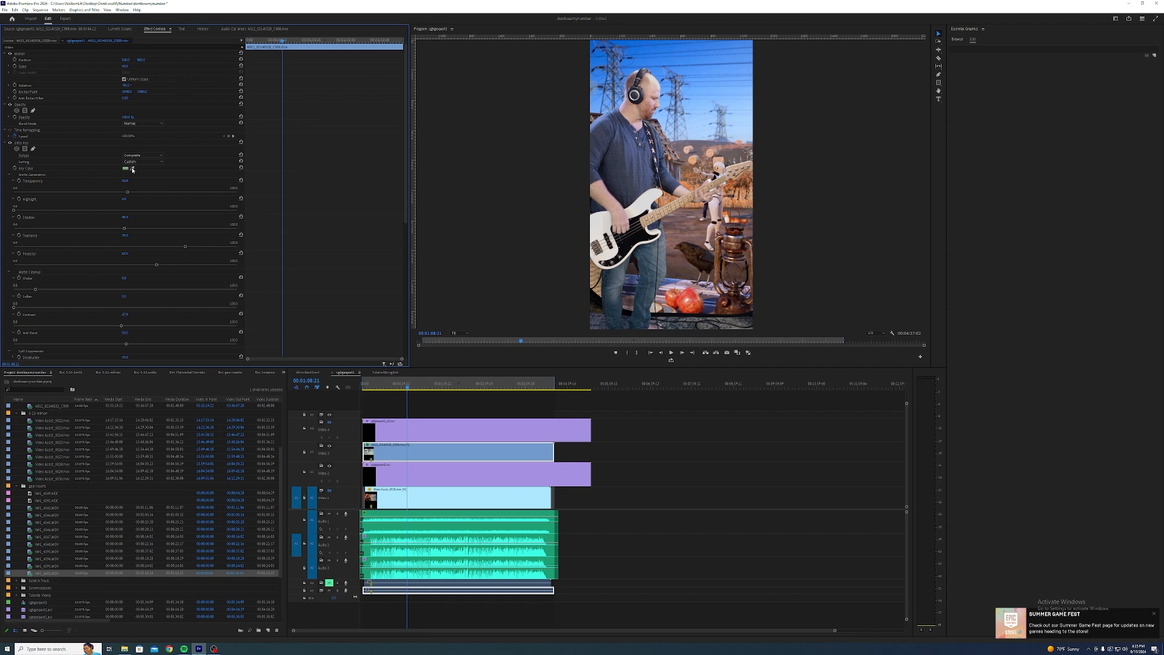
drag(133, 171, 746, 126)
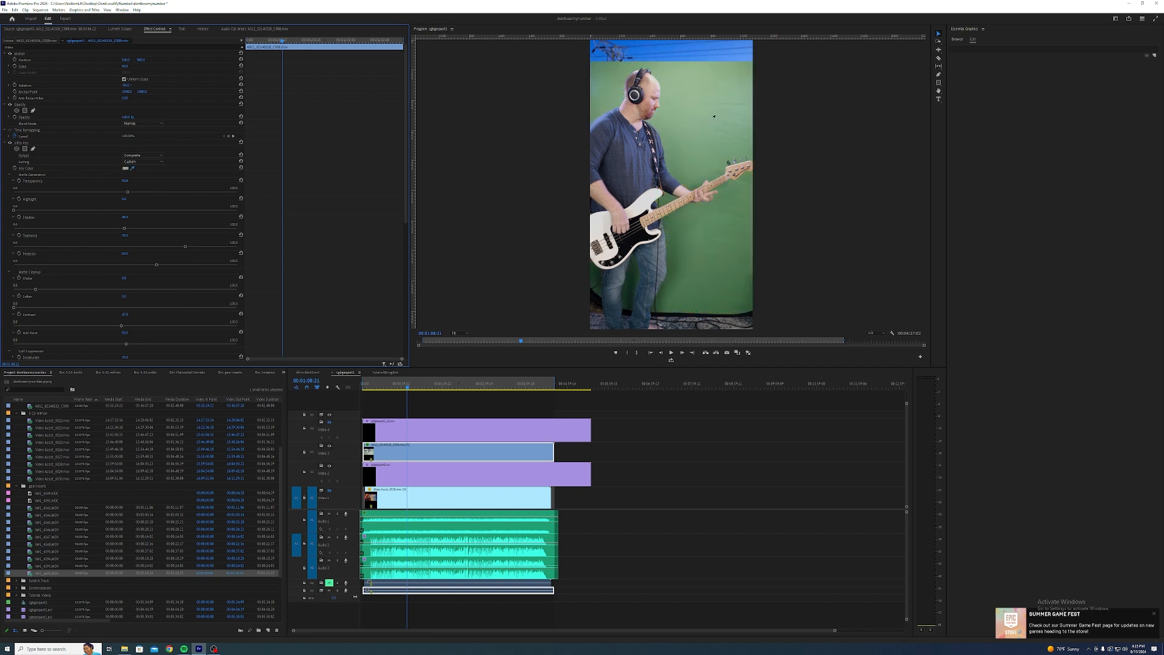
drag(705, 132, 704, 137)
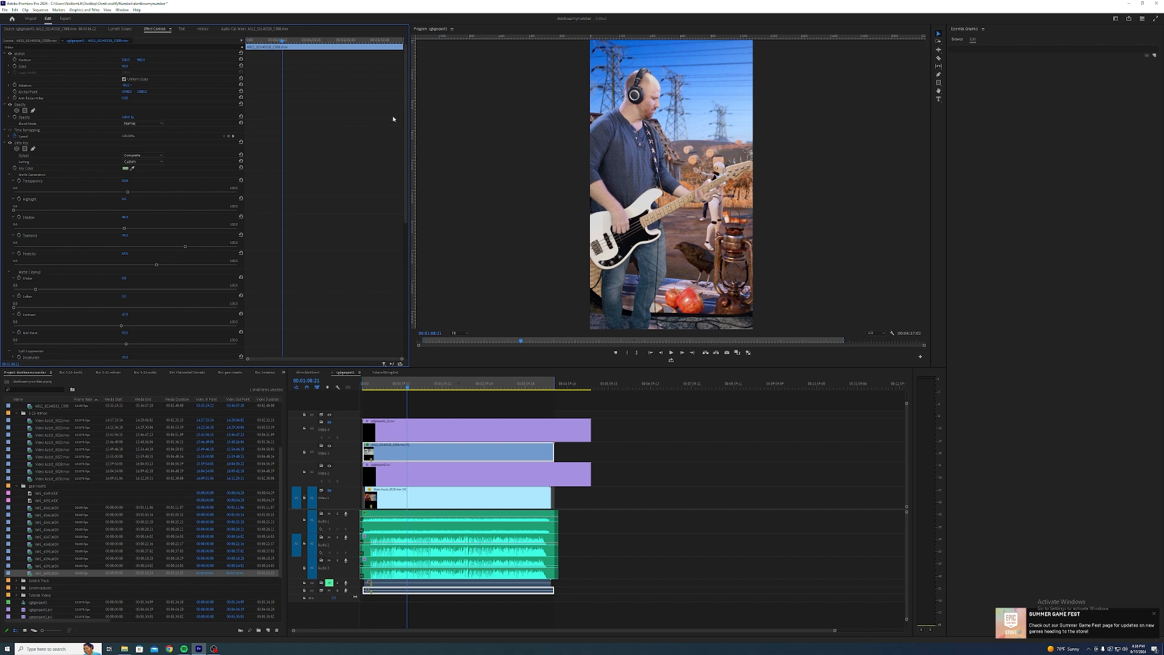
- Examine the guitarist clip's Ultra Key settings for matte generation, matte cleanup, spill suppression and color correction
drag(408, 101, 406, 164)
scroll(163, 134, up, 1)
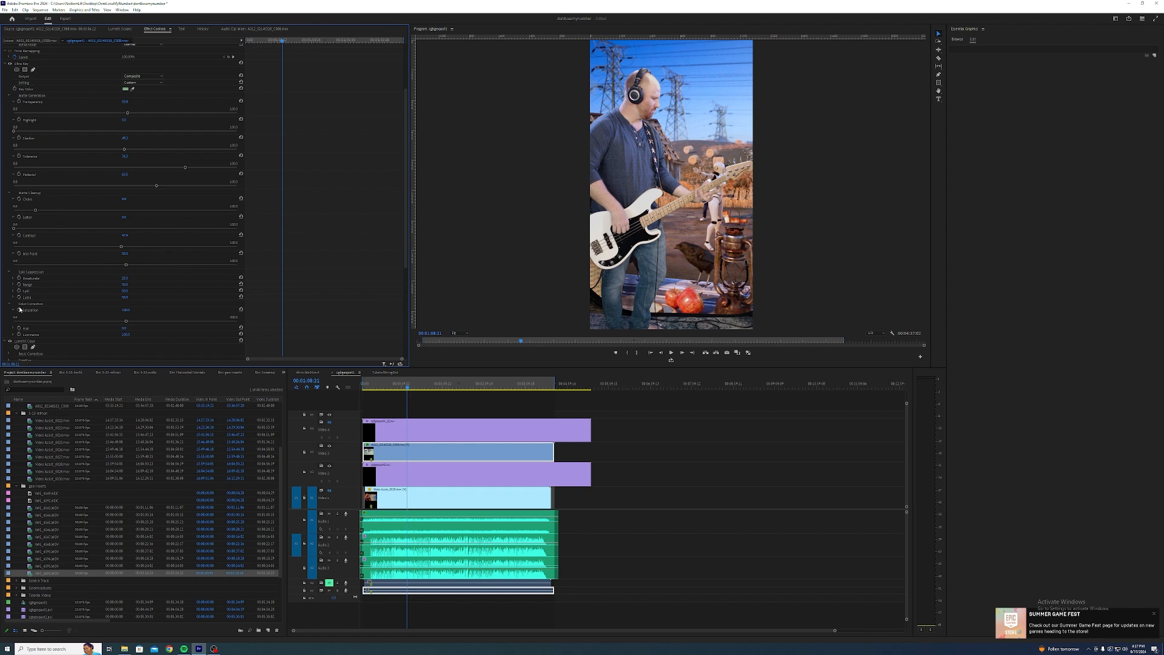
drag(409, 188, 361, 168)
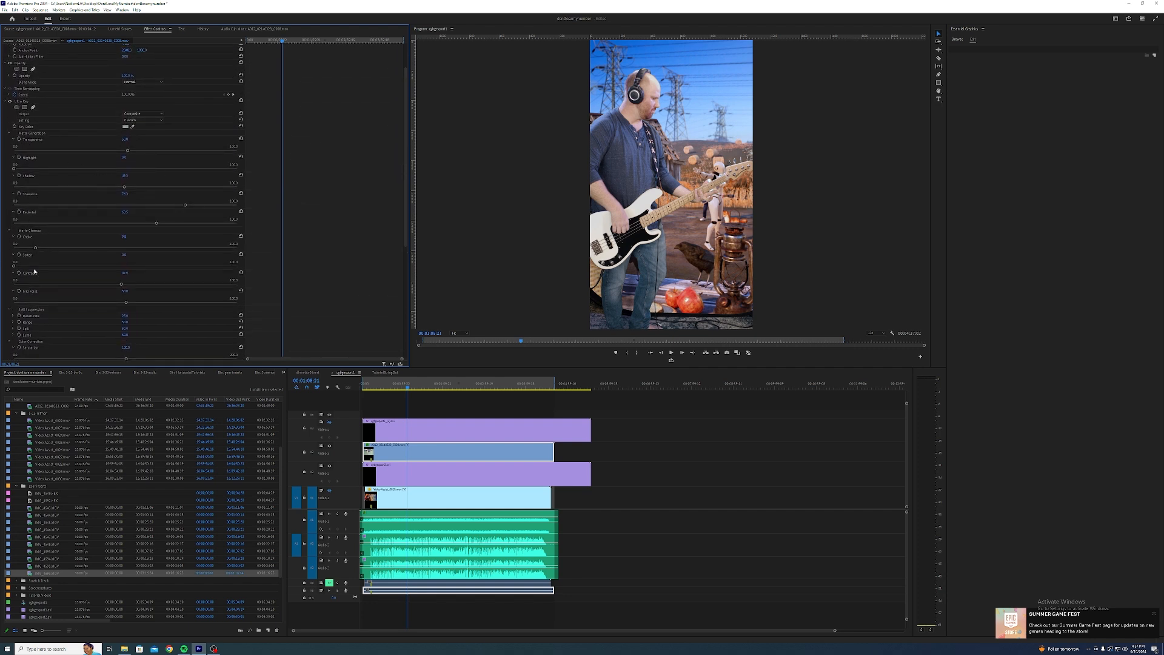
drag(10, 250, 111, 249)
drag(182, 207, 176, 206)
- Select the foreground clip on track 4, make its track visible, and move the playhead slightly forward
click(421, 429)
click(329, 423)
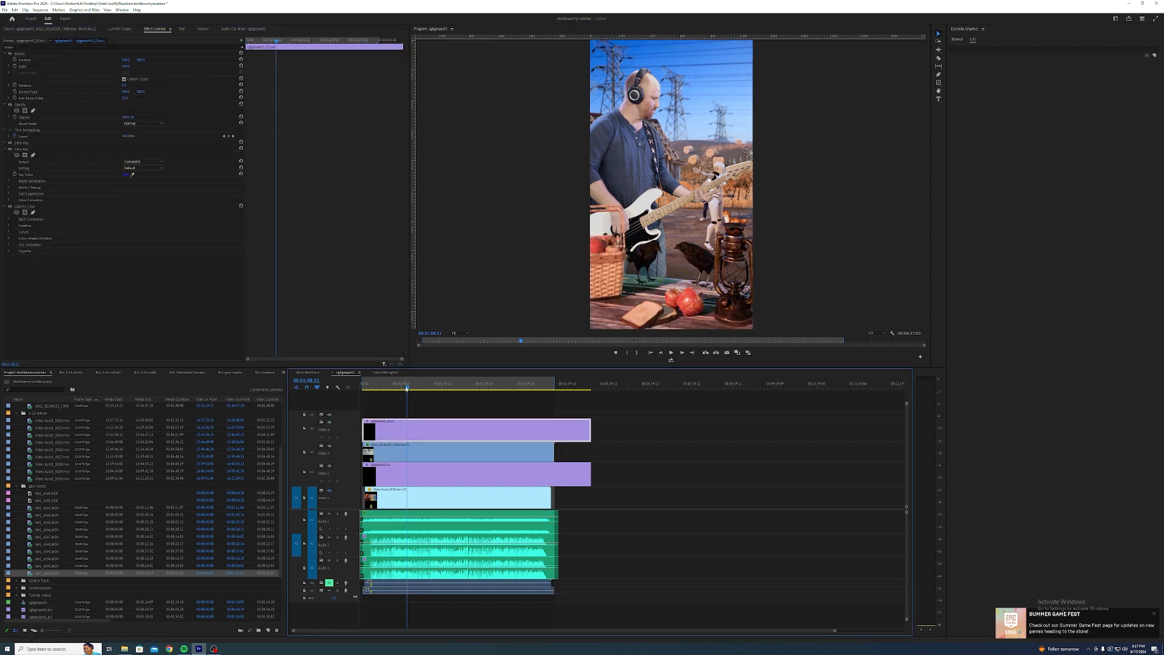
click(411, 389)
drag(411, 388, 417, 389)
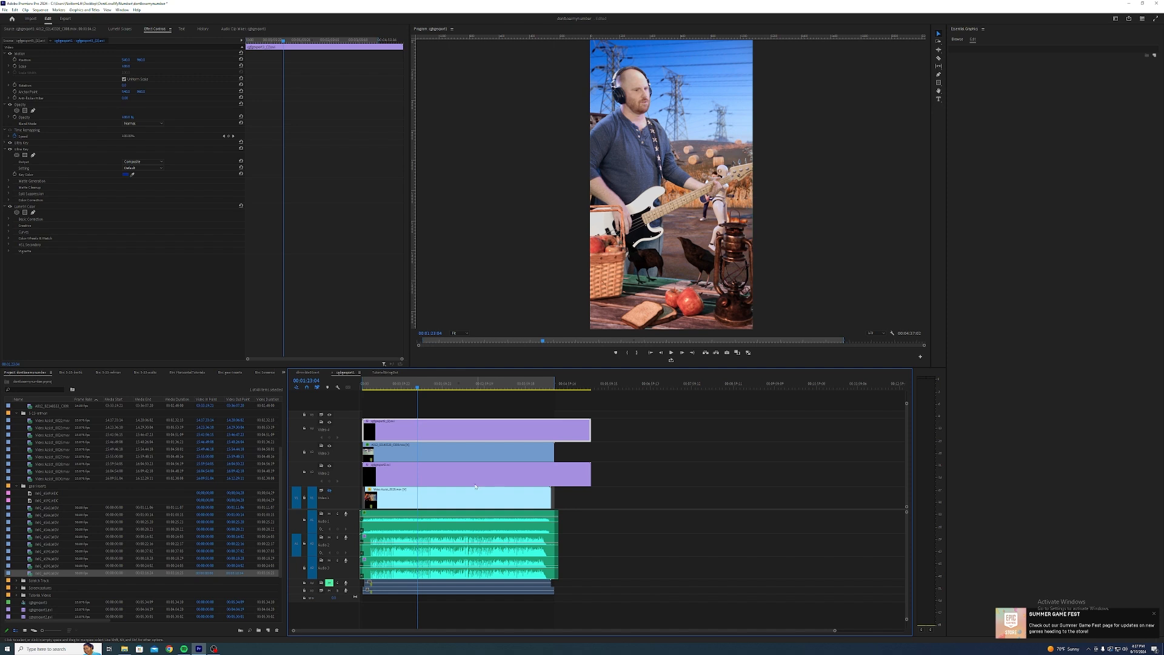
- Expand the foreground clip's first Ultra Key and toggle it off and on to compare the result, then collapse it
click(6, 143)
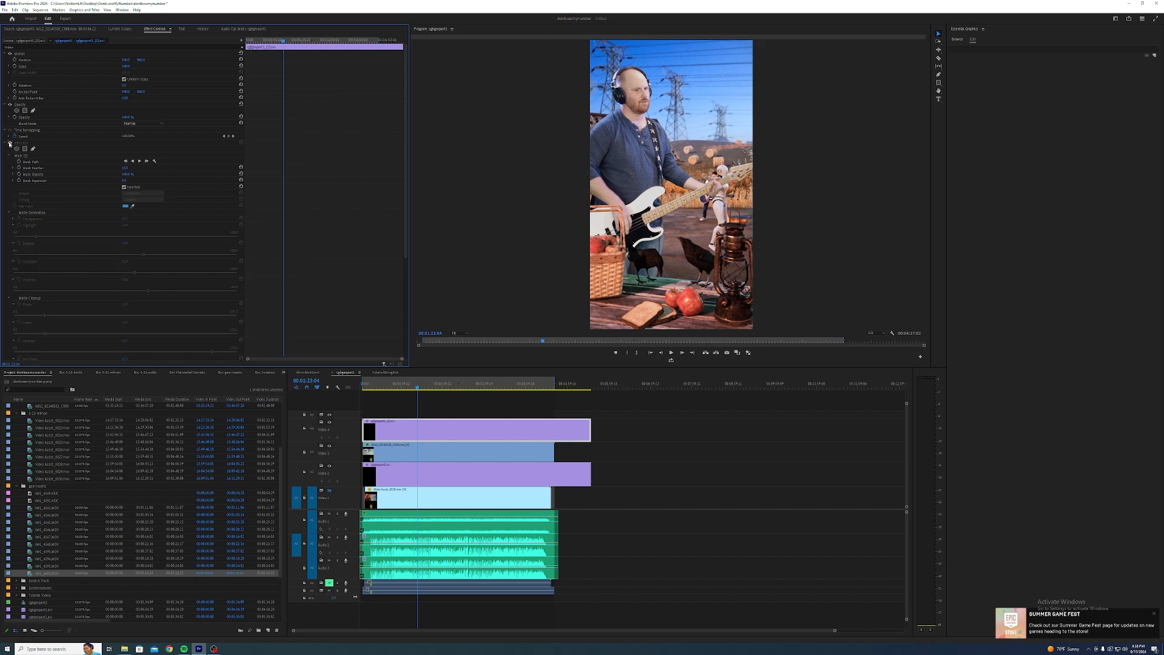
click(9, 143)
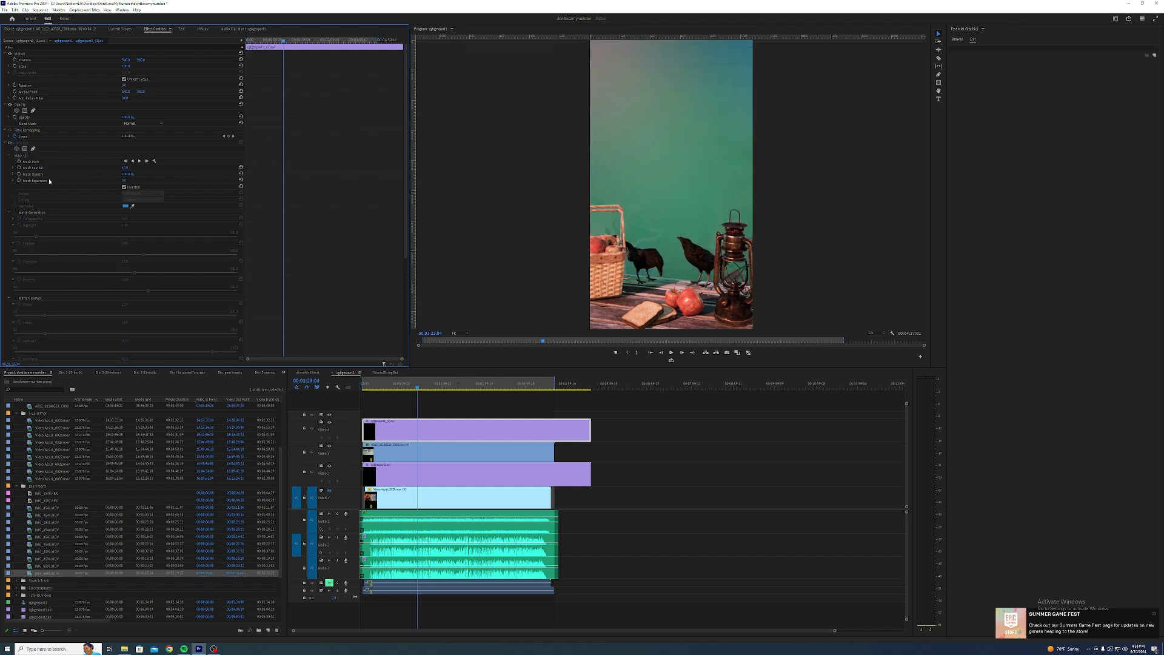
click(9, 143)
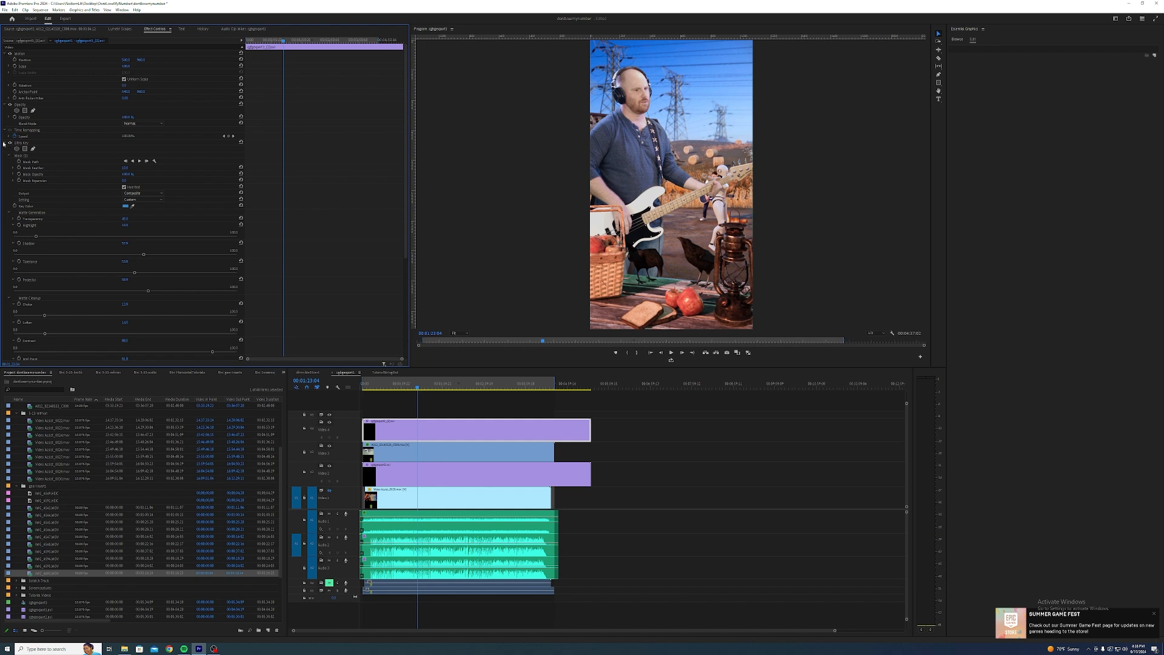
click(6, 143)
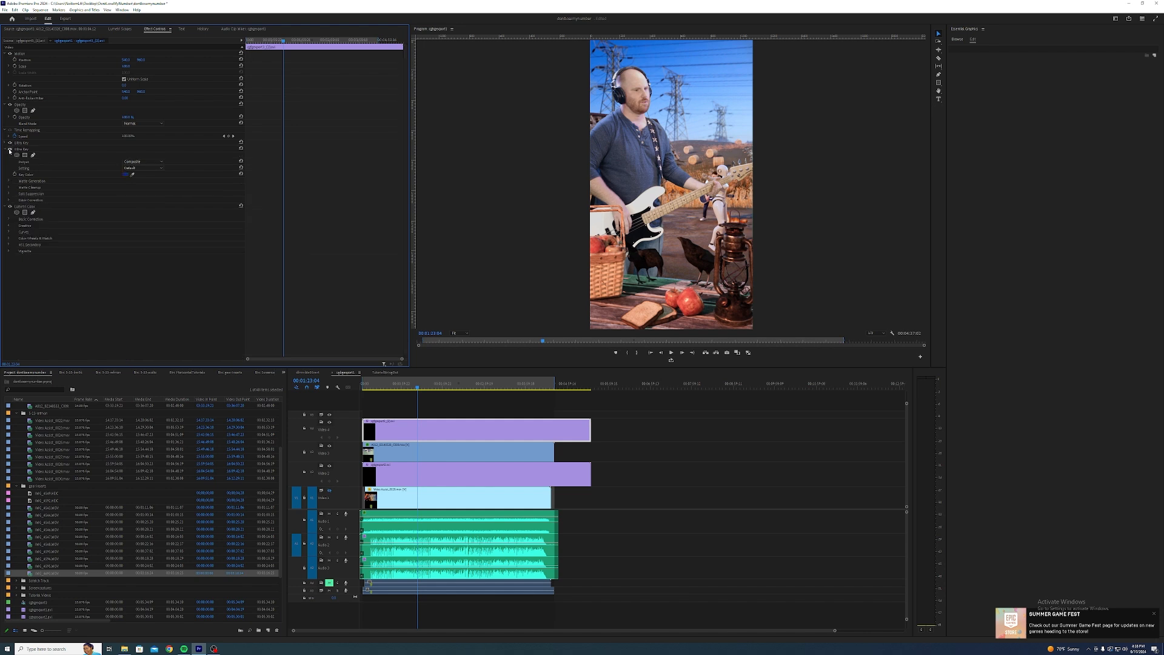
- Disable both Ultra Key effects on the foreground clip, collapse the second, and expand the first one's mask and key settings
click(10, 149)
click(4, 150)
click(10, 142)
click(10, 149)
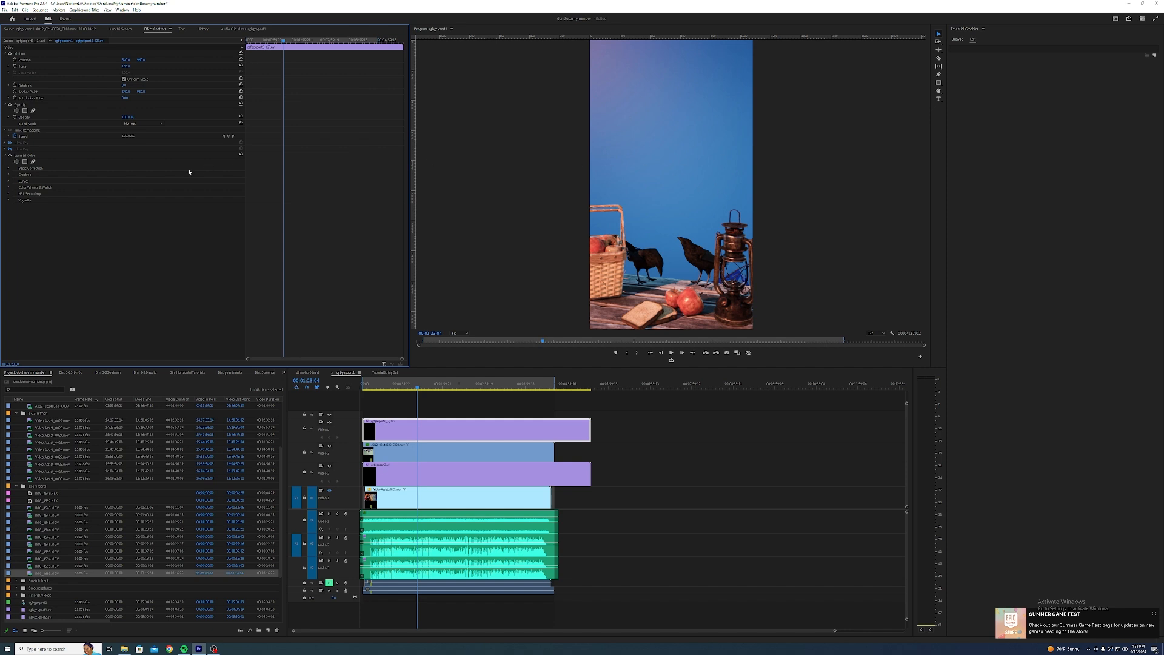
click(5, 144)
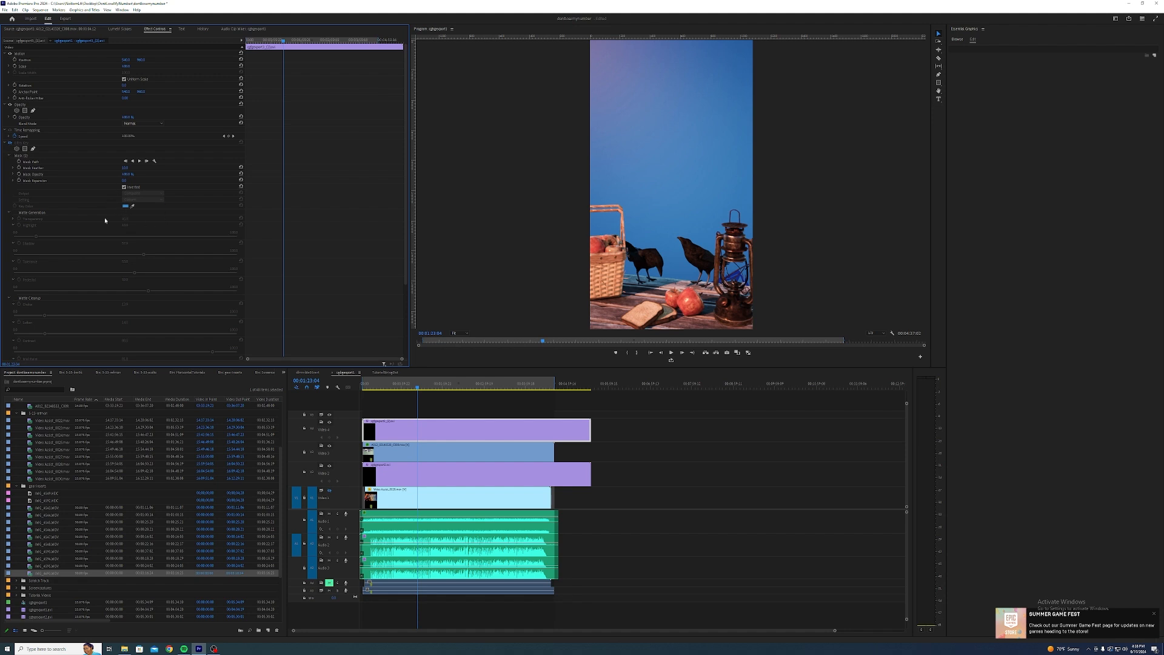
- Re-enable both Ultra Key effects on the foreground clip and move the playhead to about the two-minute mark
click(5, 144)
click(4, 148)
click(5, 143)
click(10, 143)
scroll(81, 188, down, 1)
scroll(81, 188, down, 2)
click(10, 305)
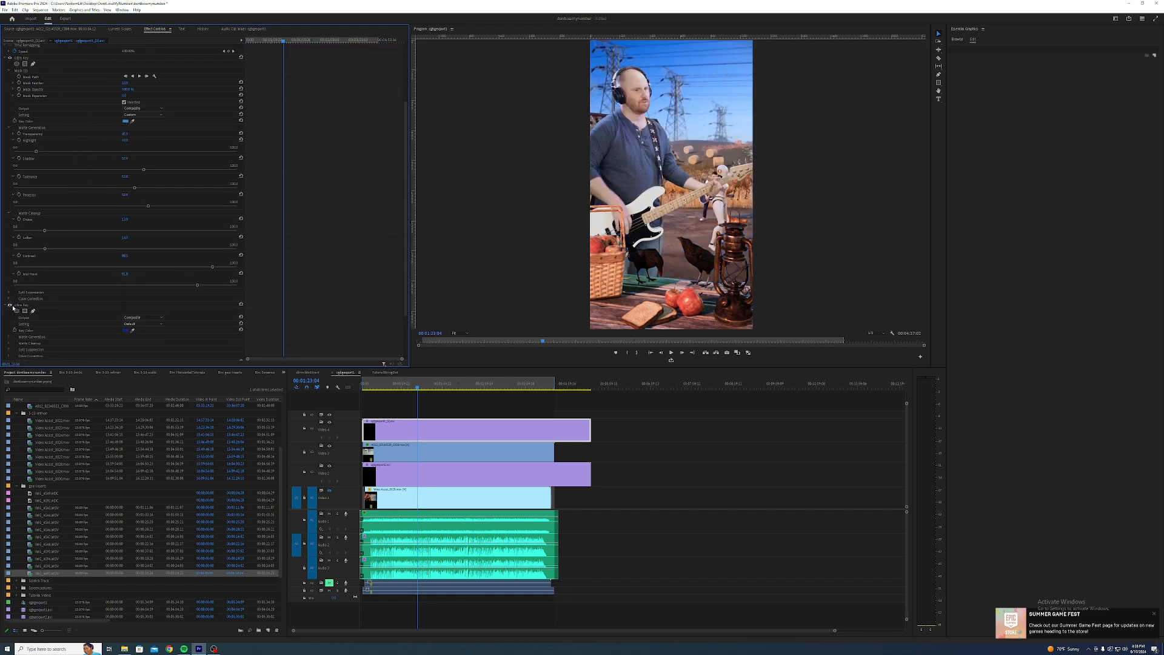
click(9, 305)
click(9, 305)
click(443, 384)
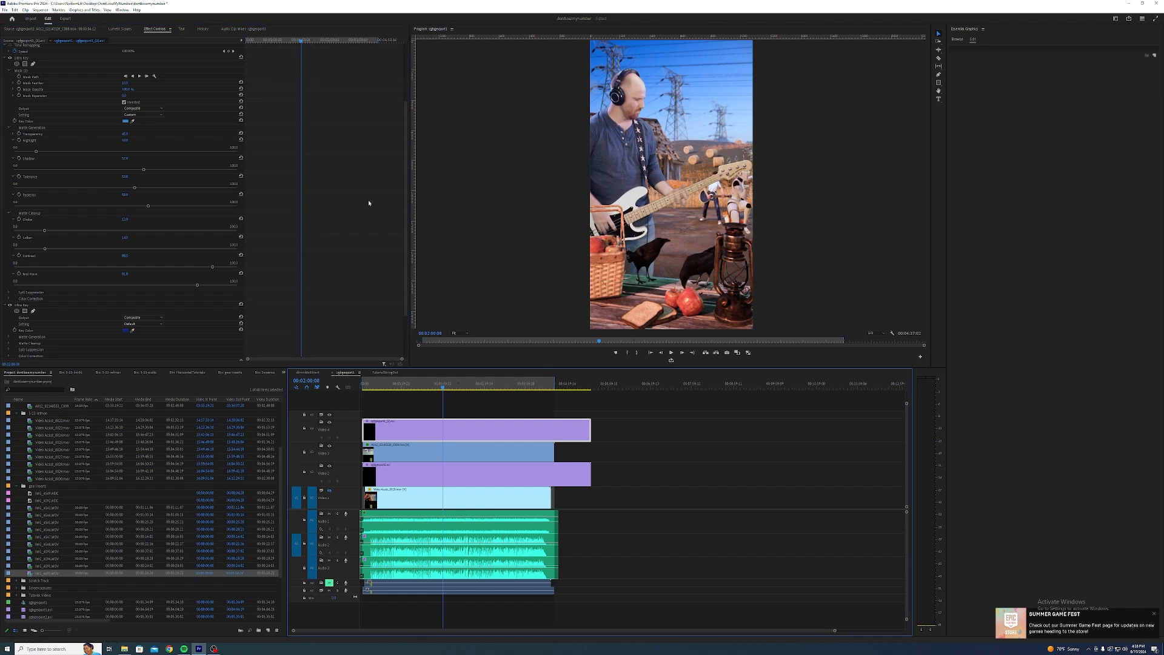
- Open the export settings for the composited sequence
key(ctrl+m)
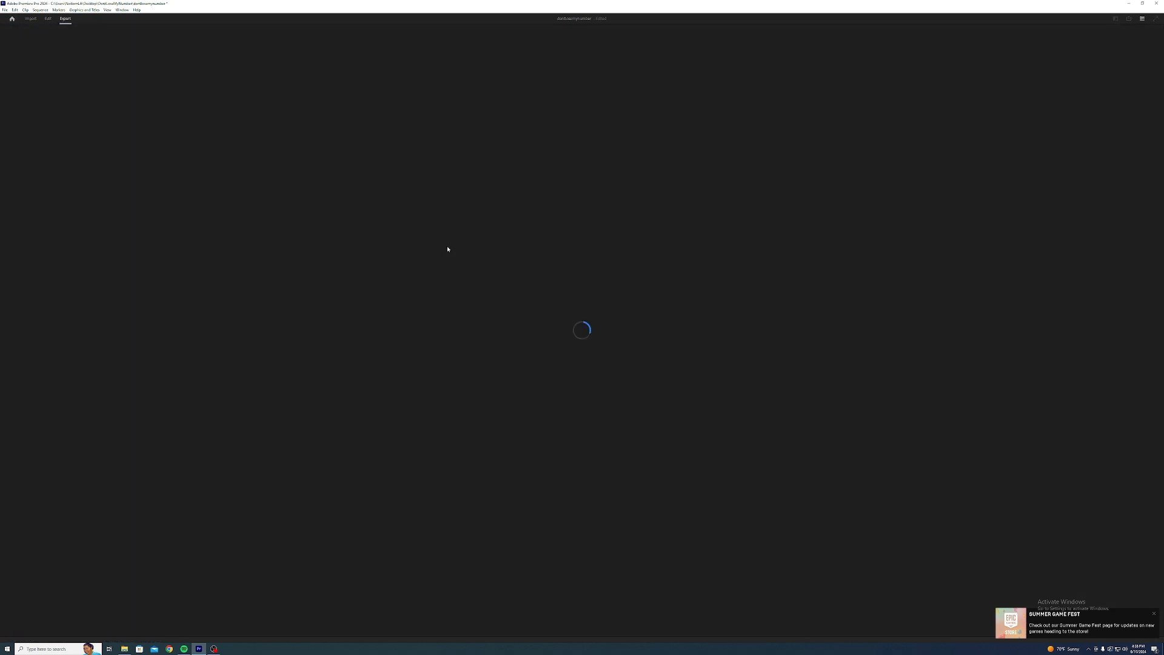
drag(603, 547, 811, 539)
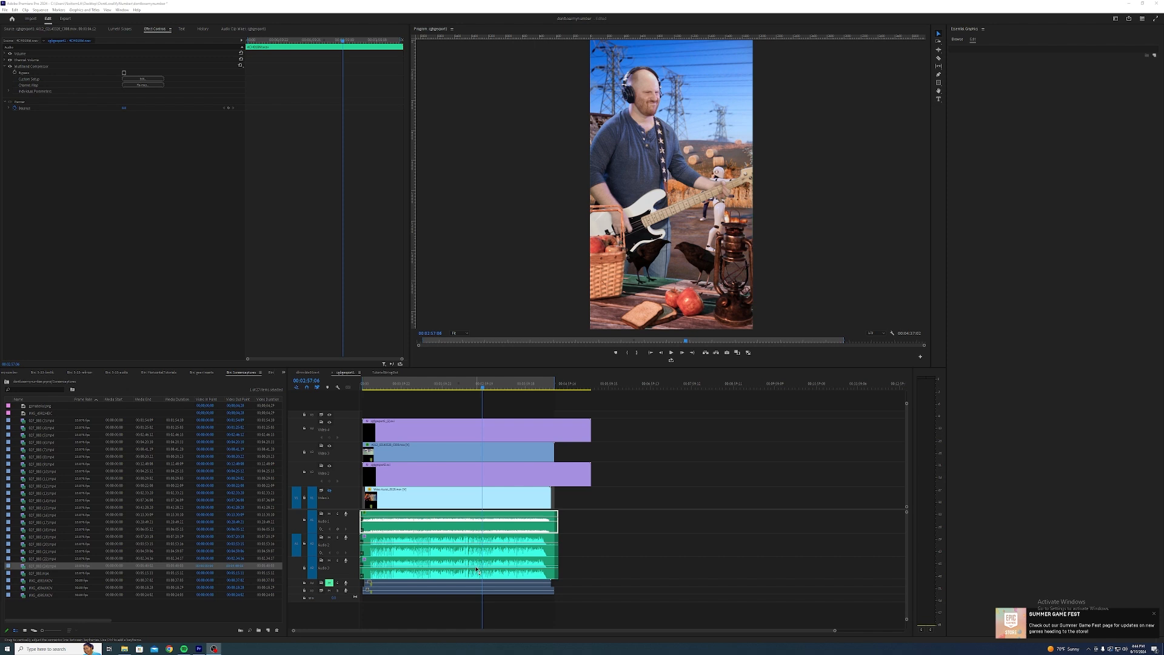
- Solo the first audio track and play a short section to hear it alone
click(337, 513)
key(space)
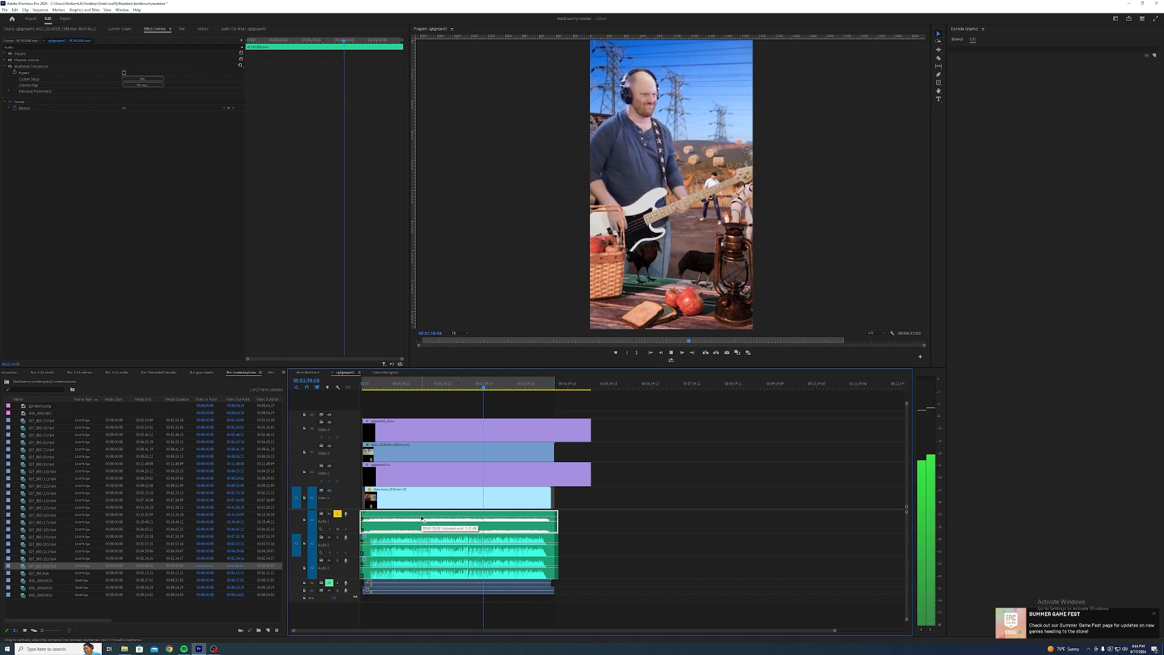
key(space)
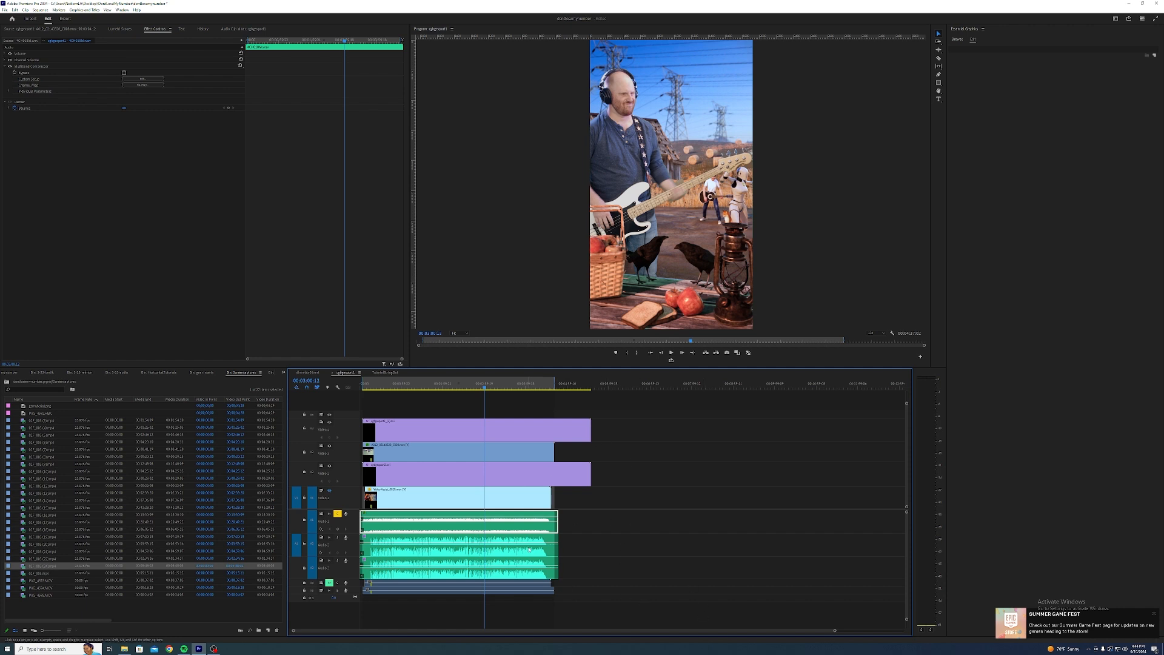
- Select the second audio track's clip and inspect its effects, closing the Tube-modeled Compressor editor
click(529, 551)
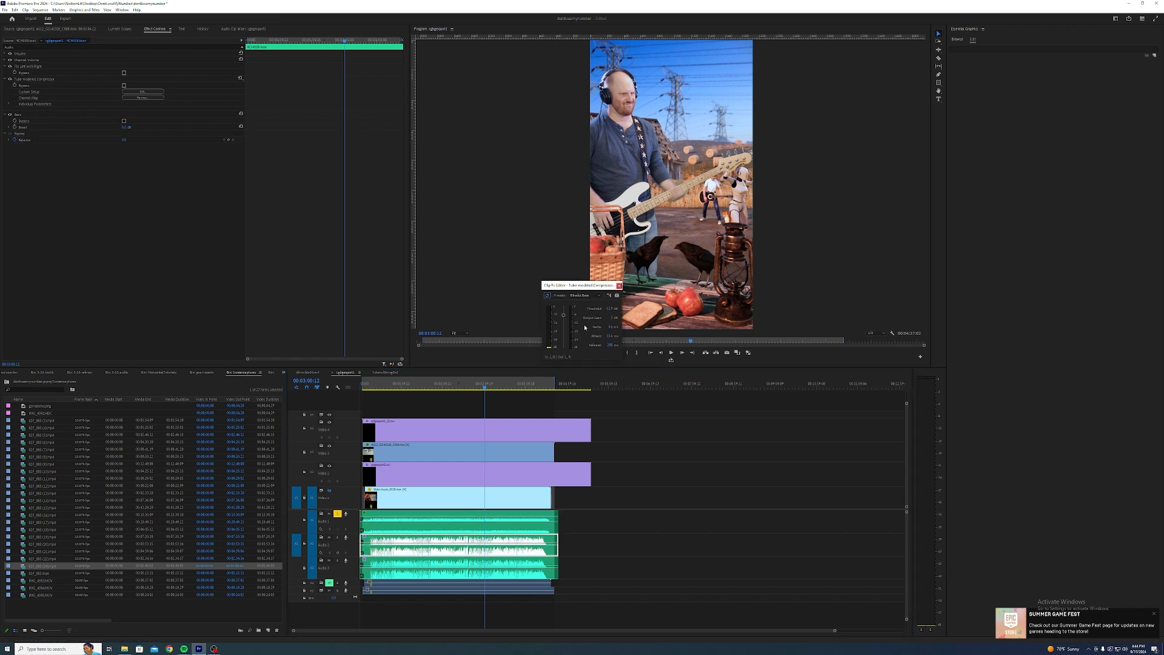
click(619, 286)
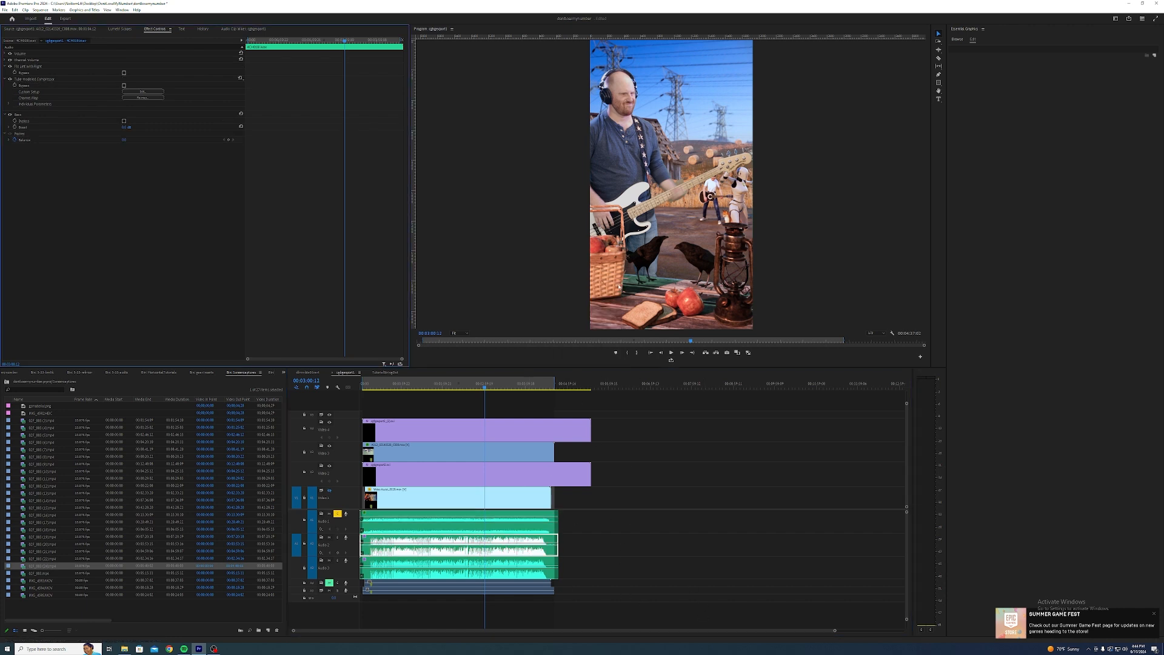
double_click(504, 553)
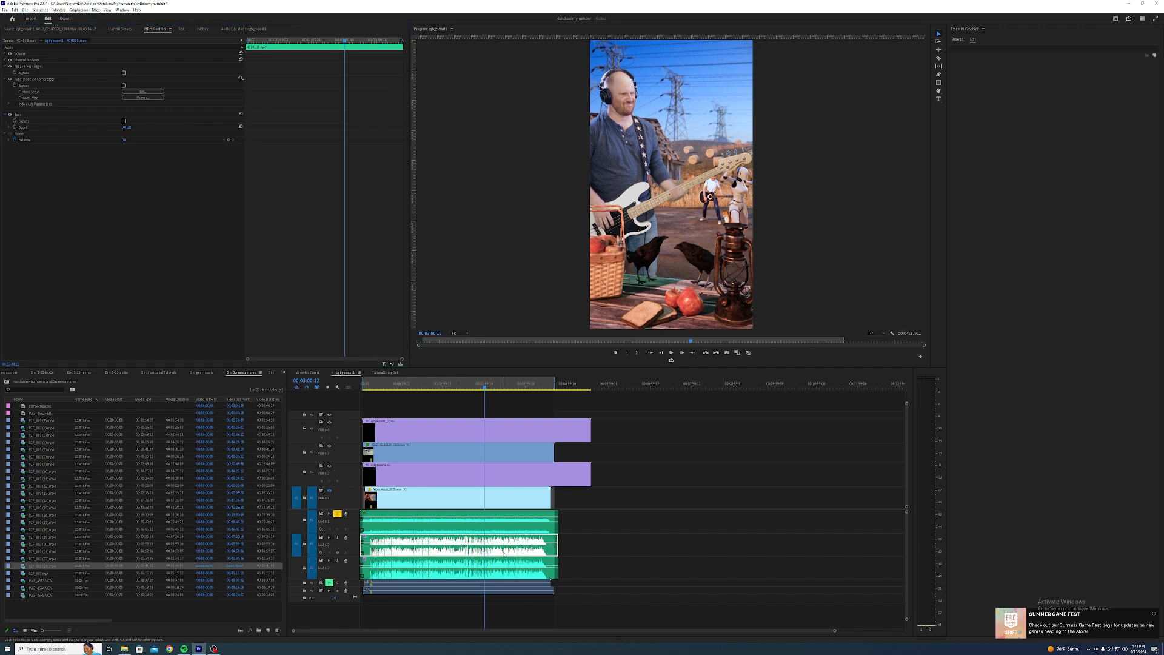
click(127, 30)
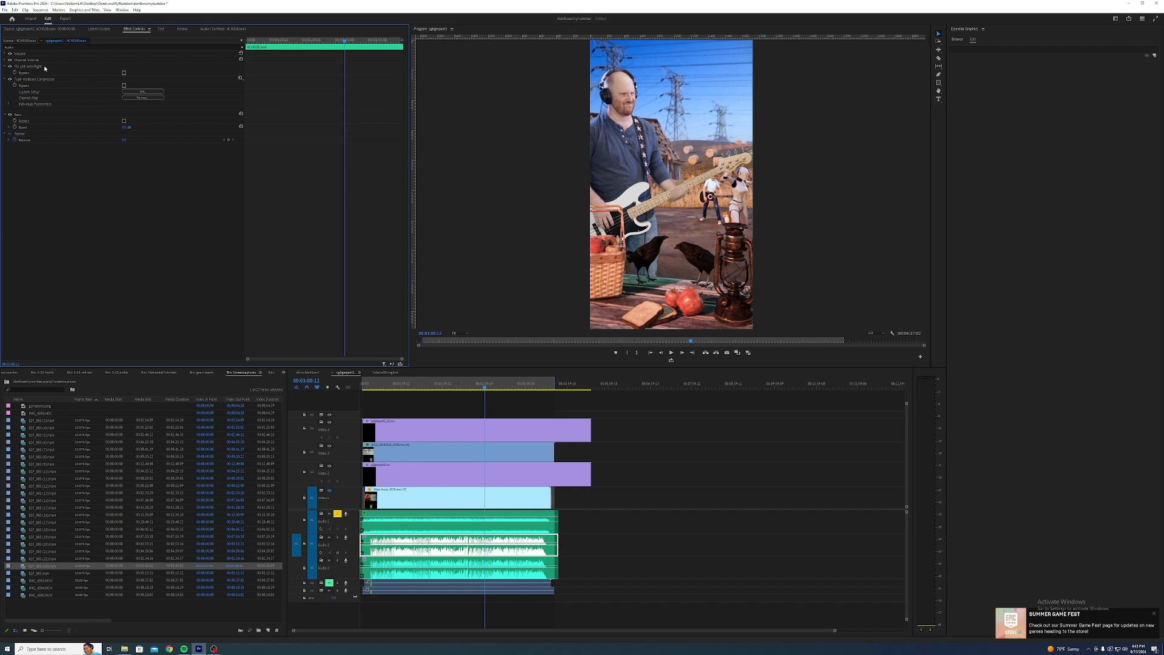
- Switch the solo from the first to the second audio track and play a short section
click(337, 513)
click(338, 537)
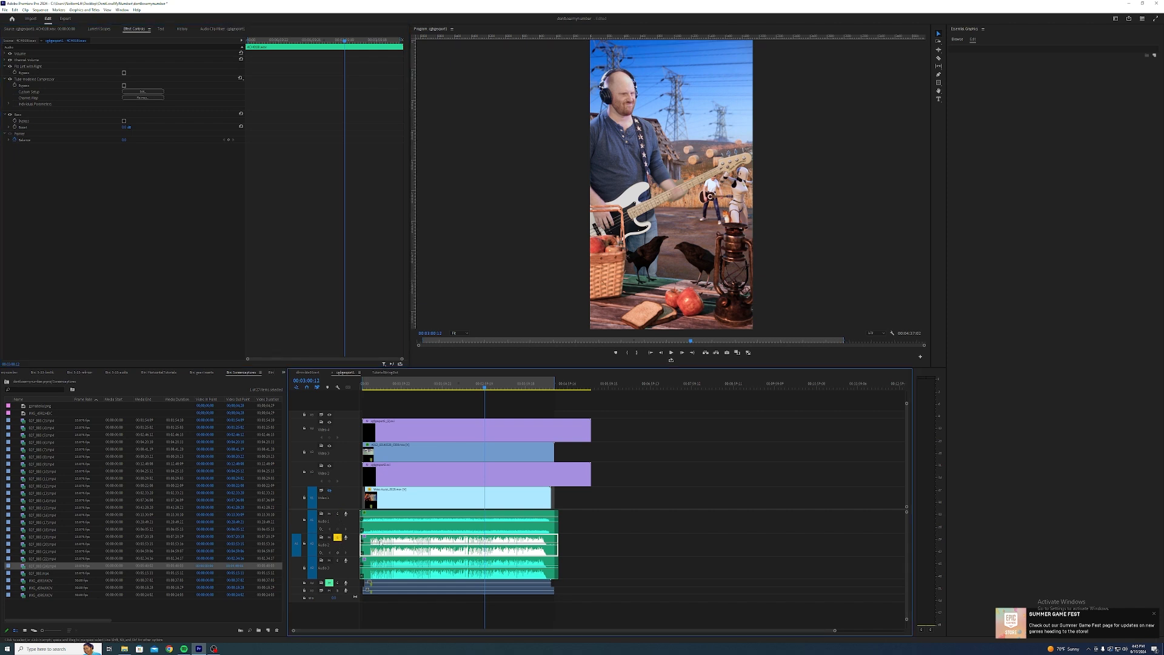
key(space)
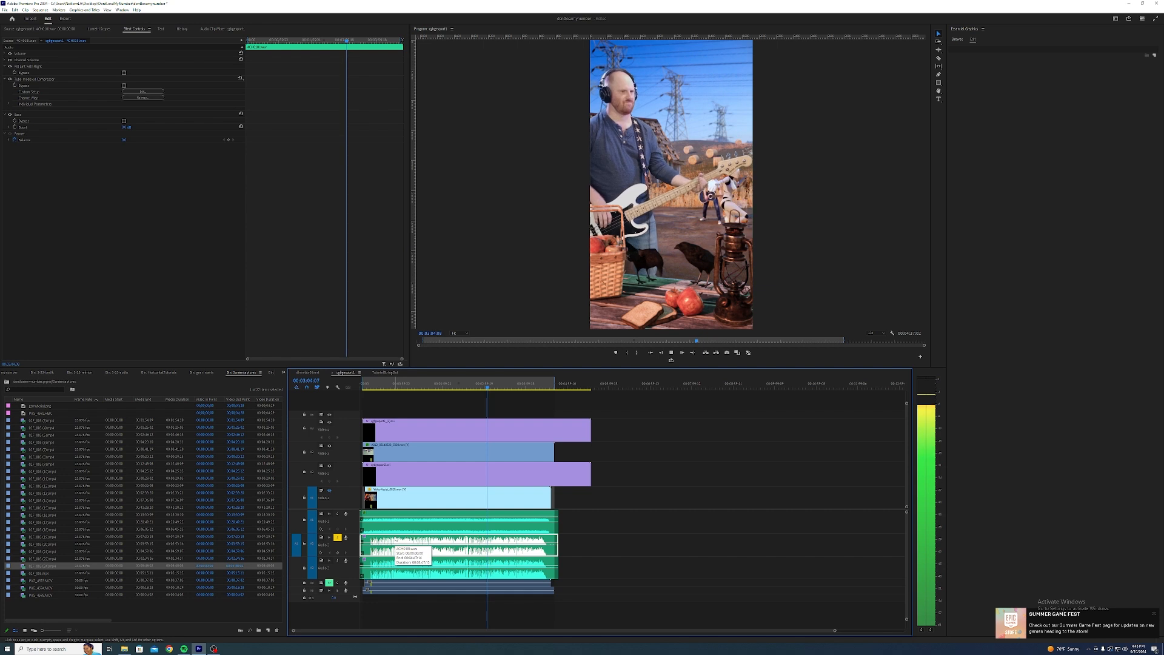
key(space)
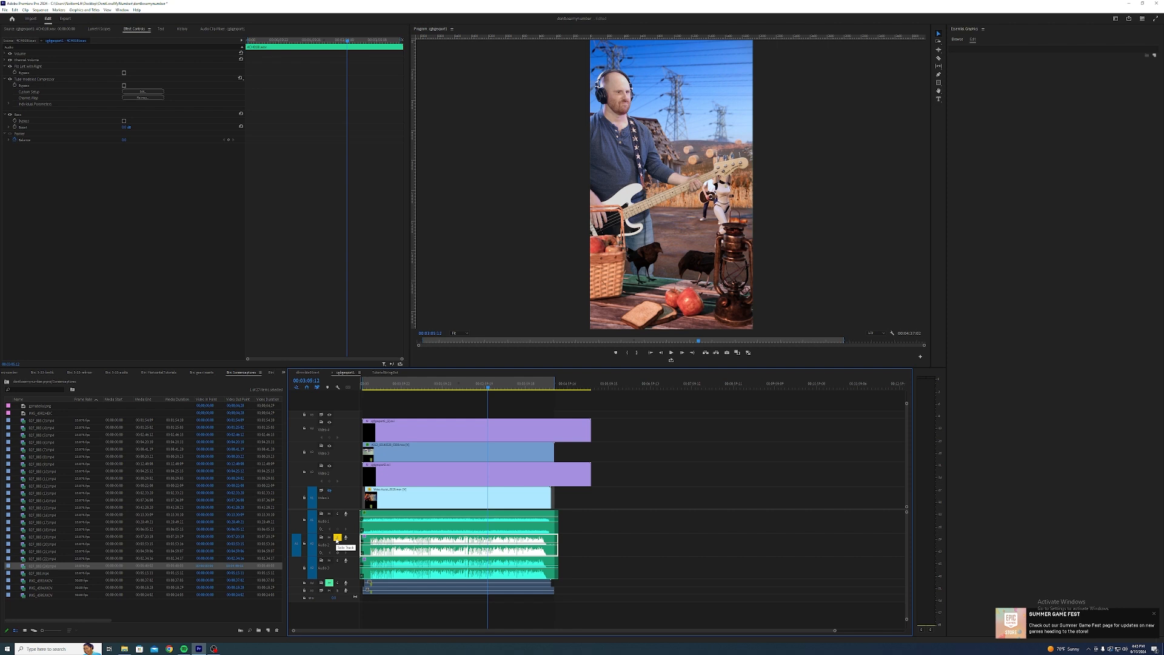
- Solo only the third audio track and show its clip's effect settings
click(413, 566)
click(338, 560)
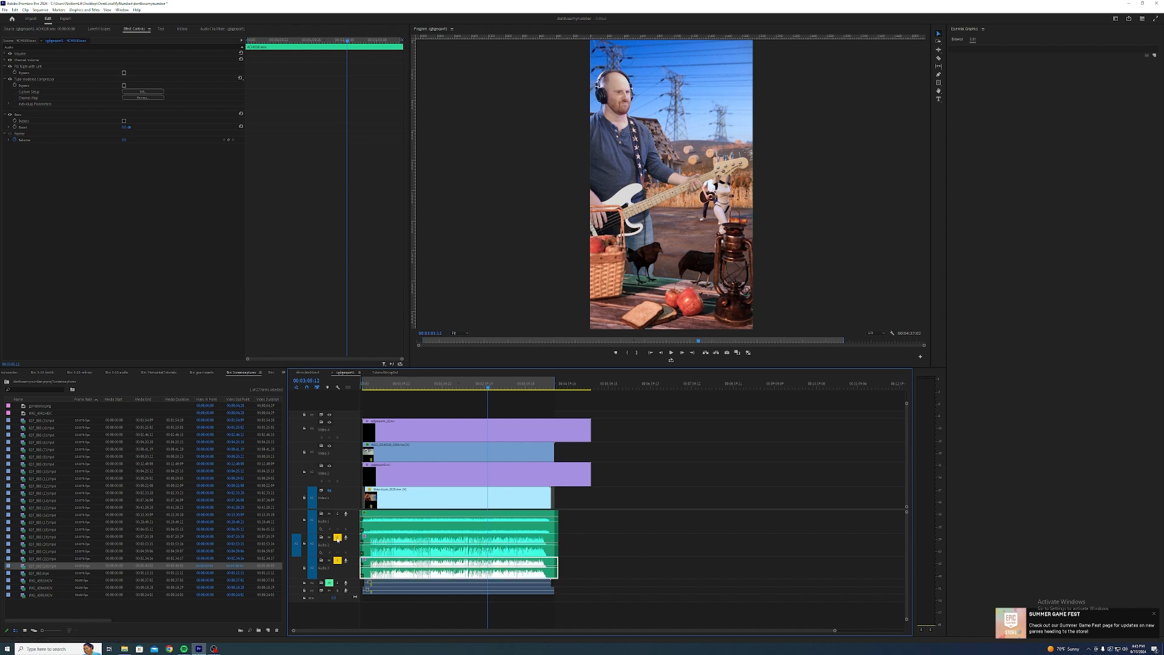
double_click(406, 575)
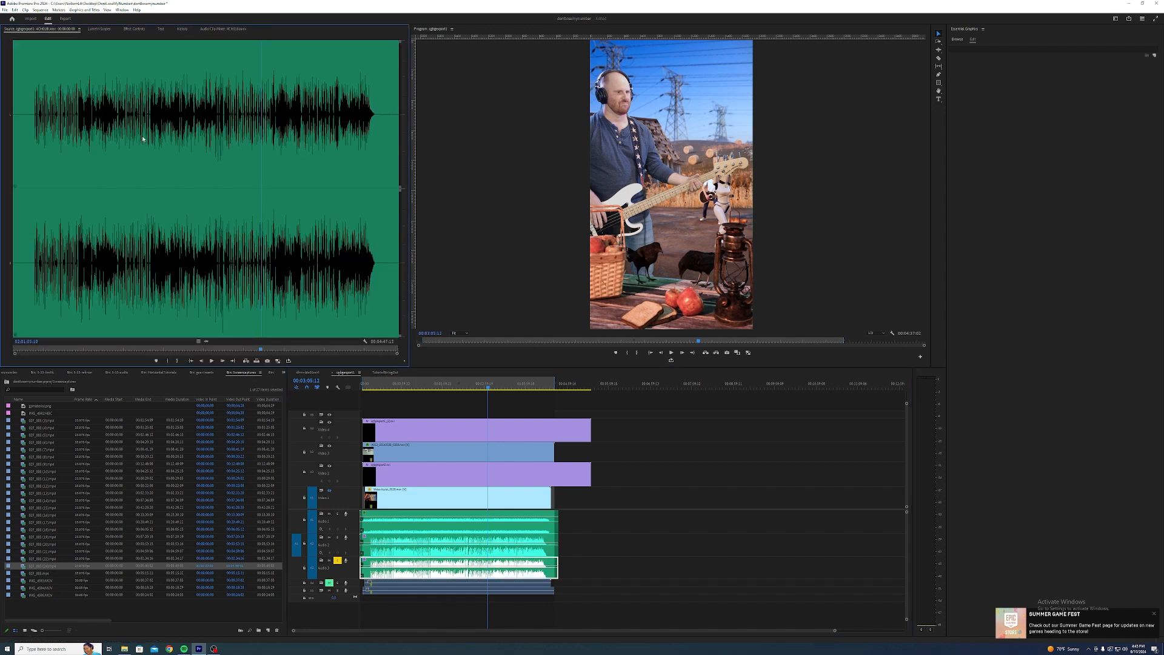
click(134, 28)
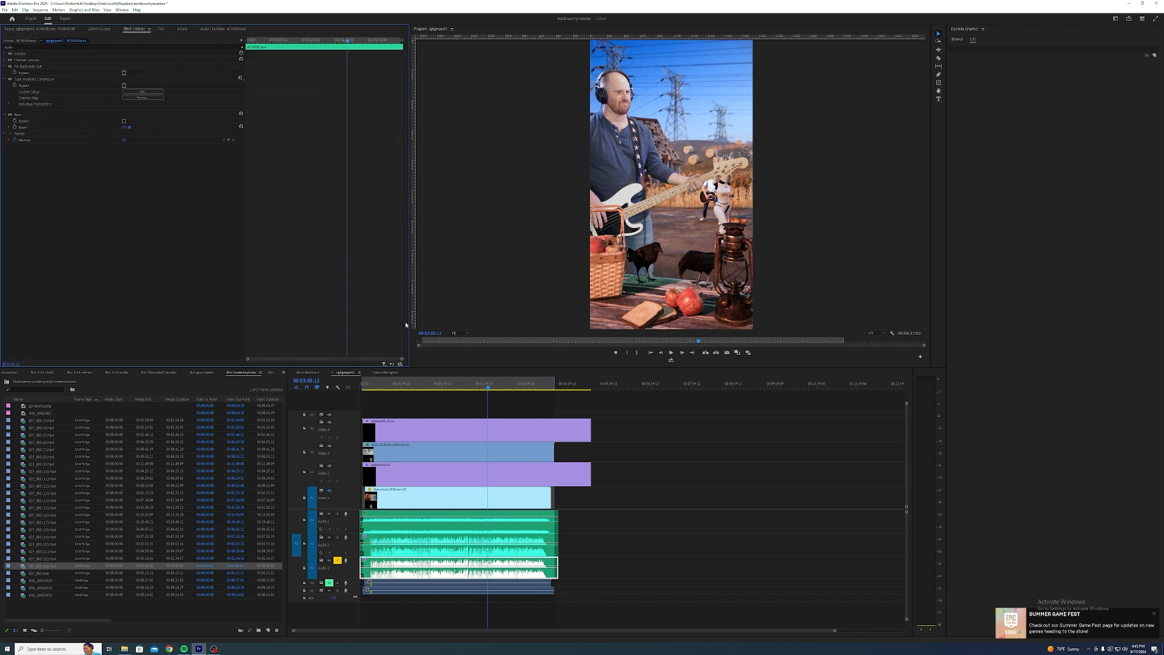
- Play the soloed third audio track from about 1:54
click(439, 384)
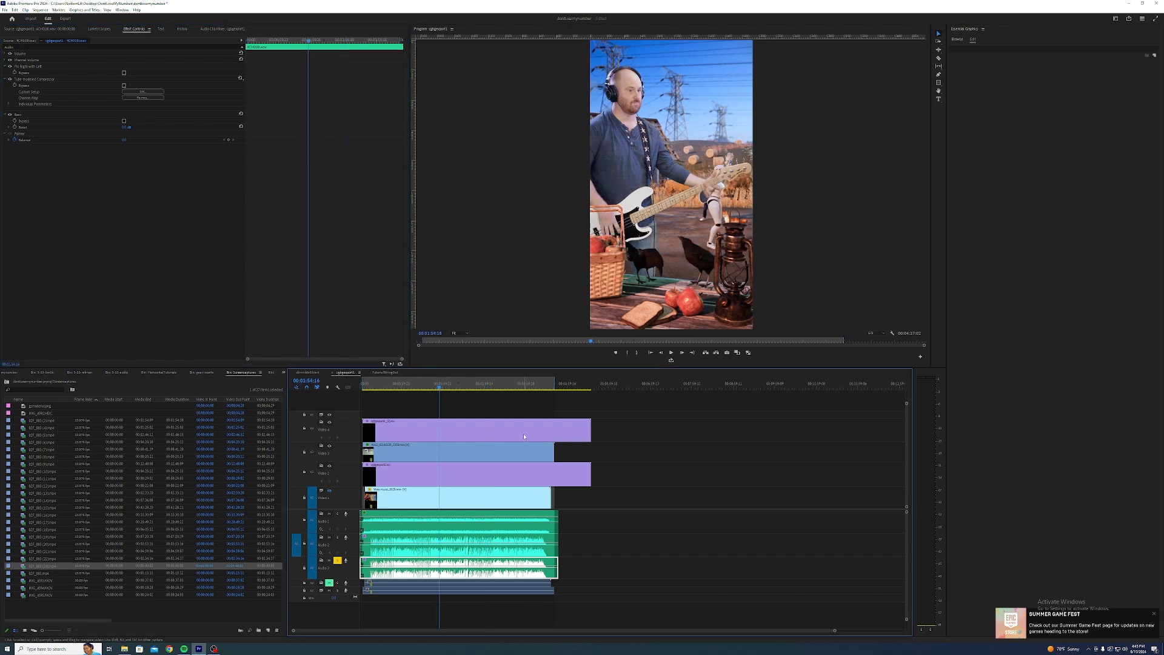
key(space)
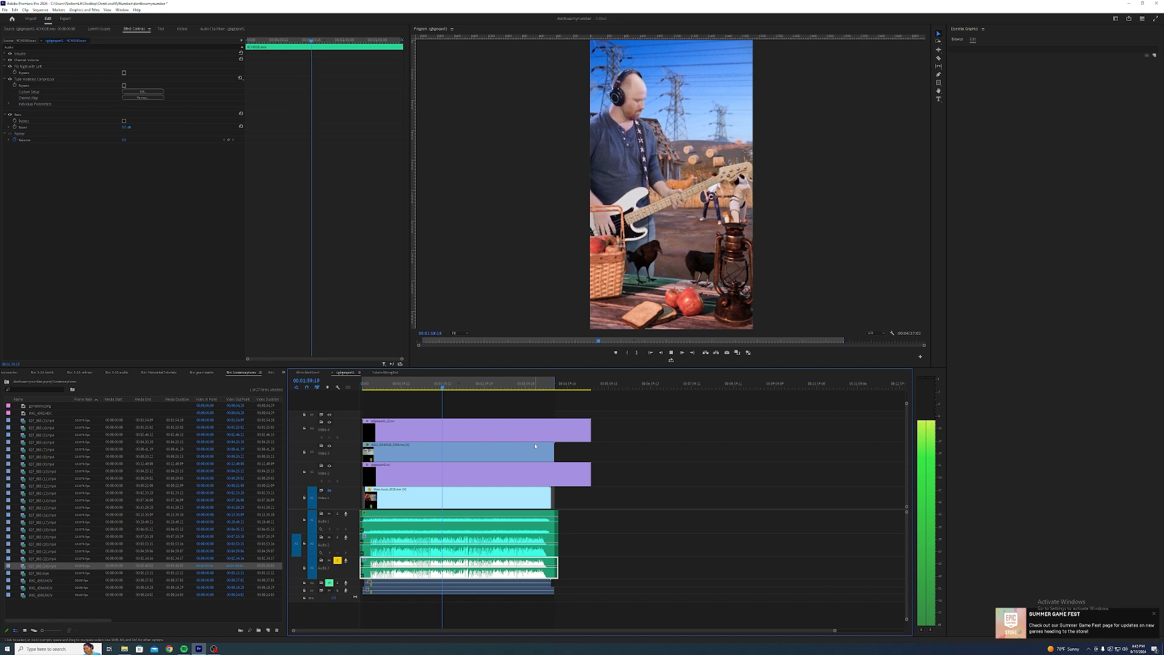
key(space)
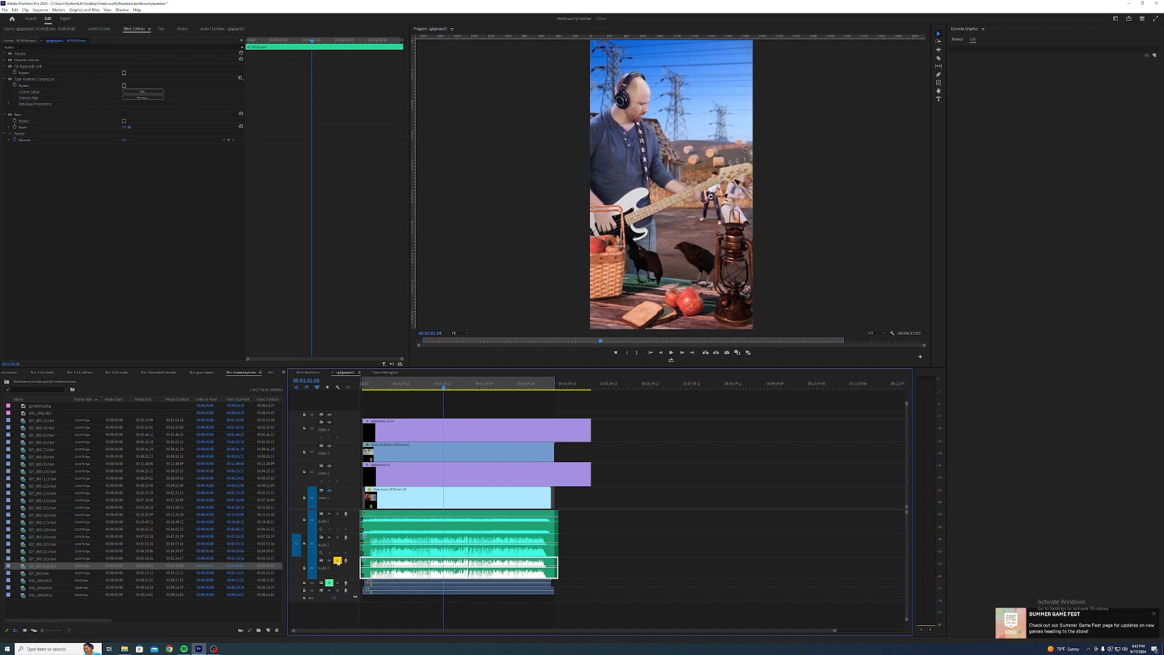
- Turn off the third audio track's solo and play a section with all tracks mixed together
click(338, 560)
key(space)
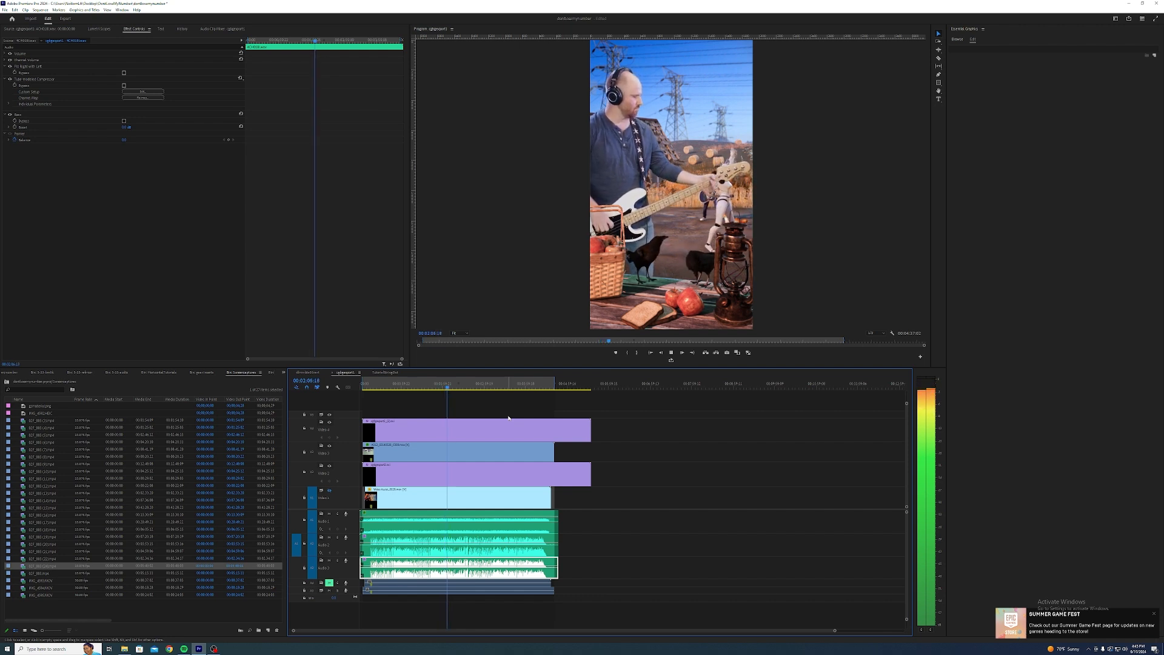
key(space)
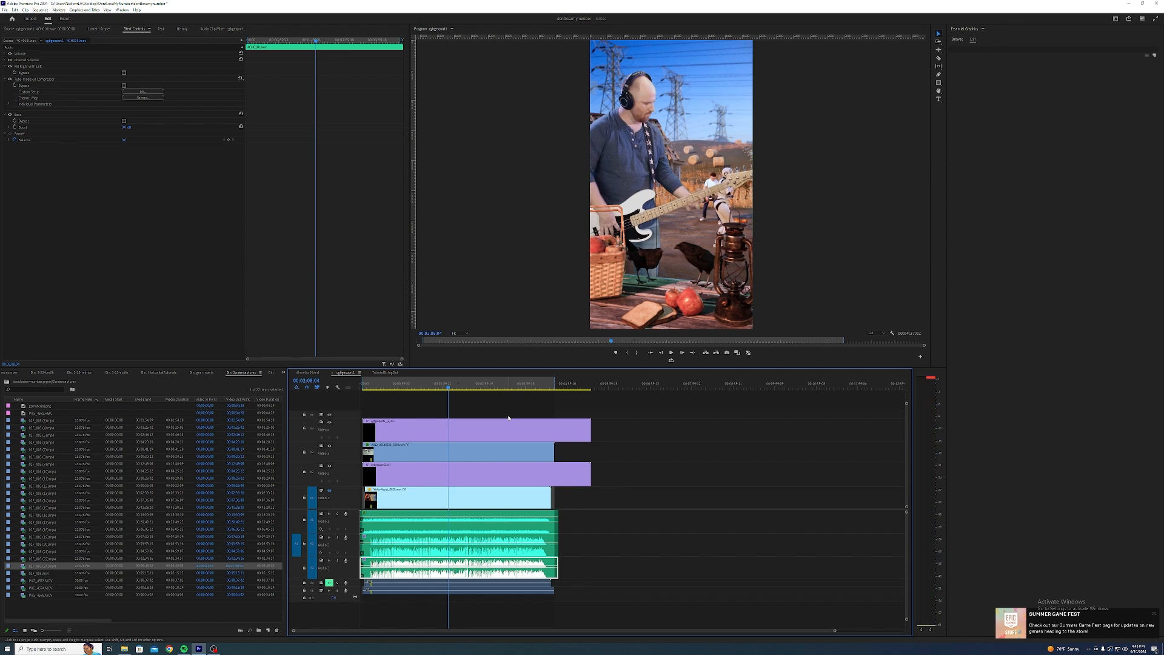